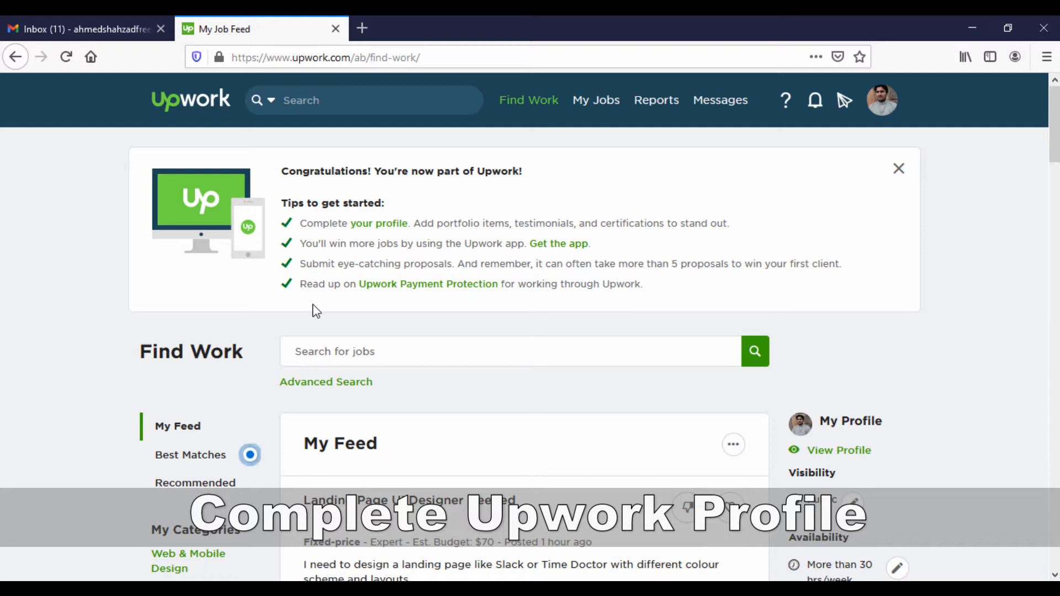
Open your freelancer profile from the getting-started tips and review its title, availability, languages and work history
left_click(401, 231)
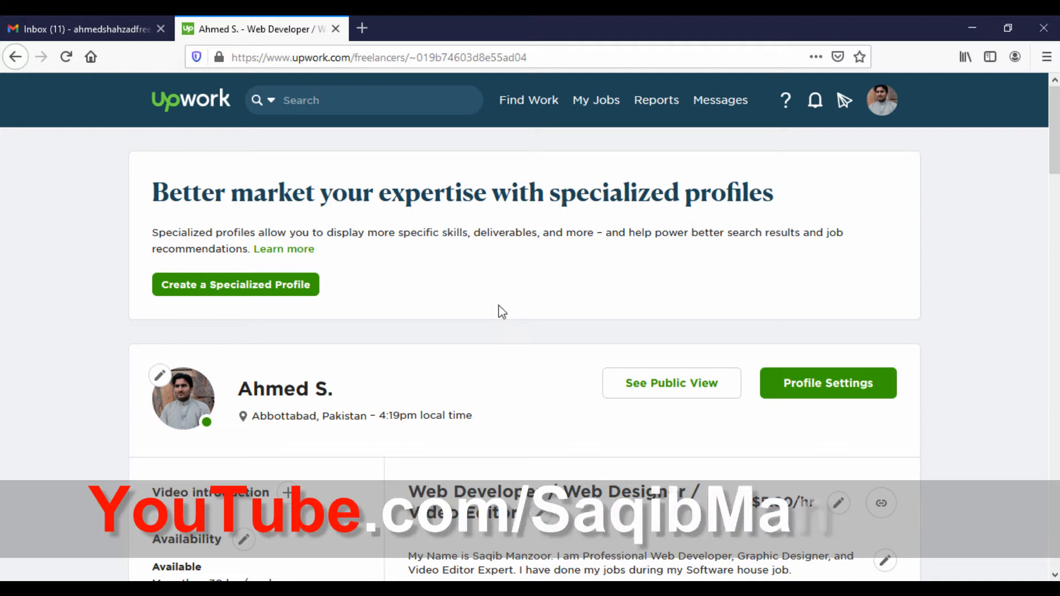
scroll(462, 355, "down", 3)
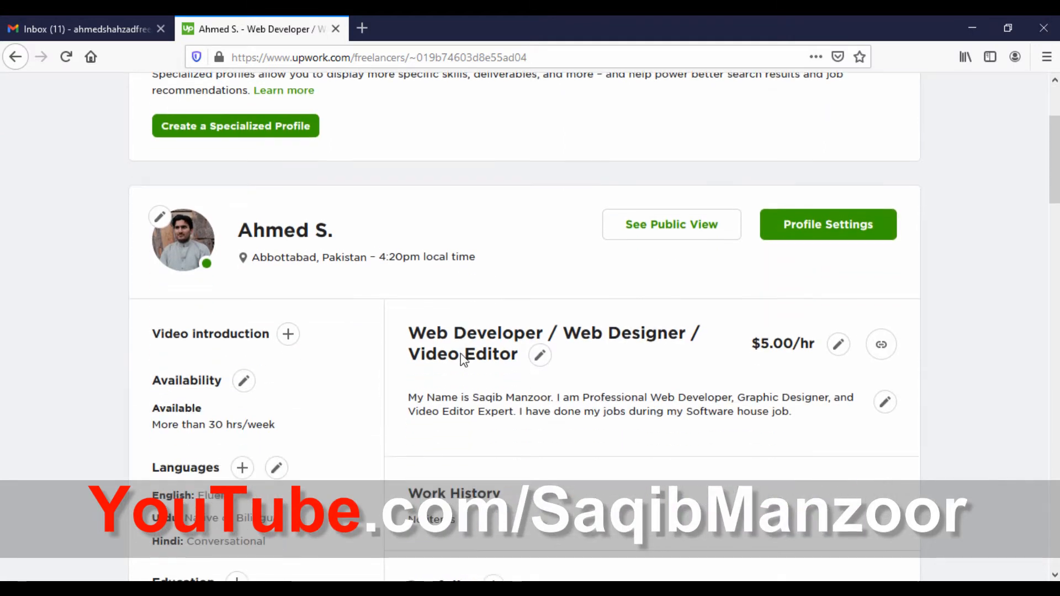
scroll(462, 356, "down", 3)
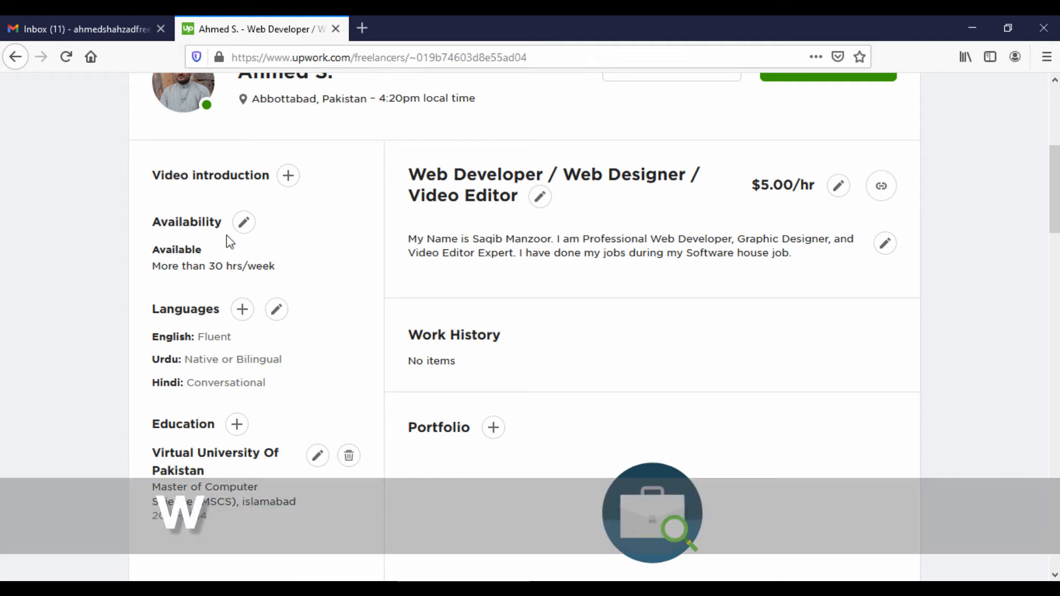
left_click_drag(183, 266, 271, 264)
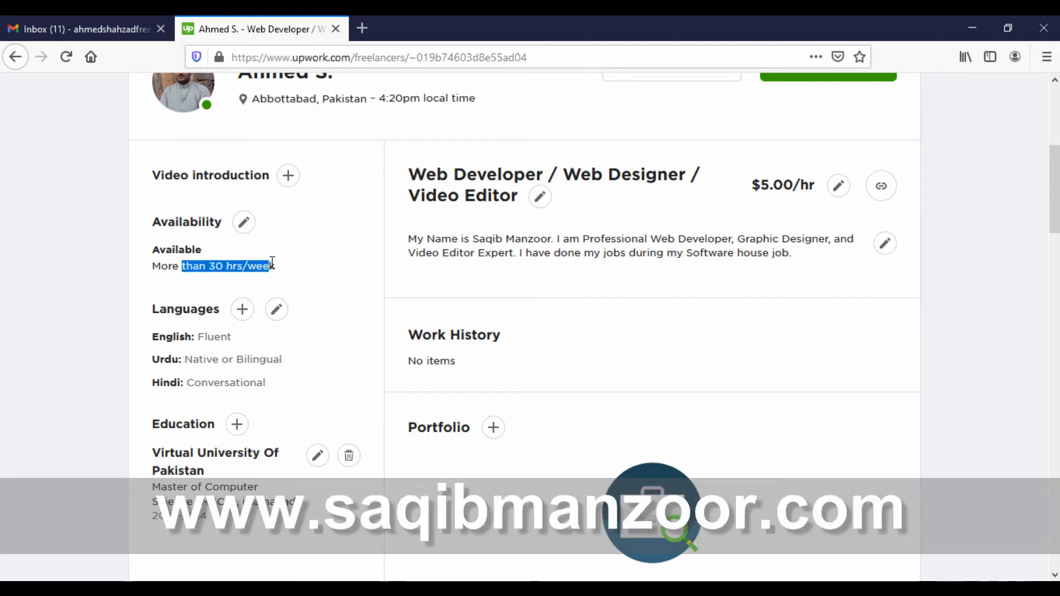
left_click(306, 272)
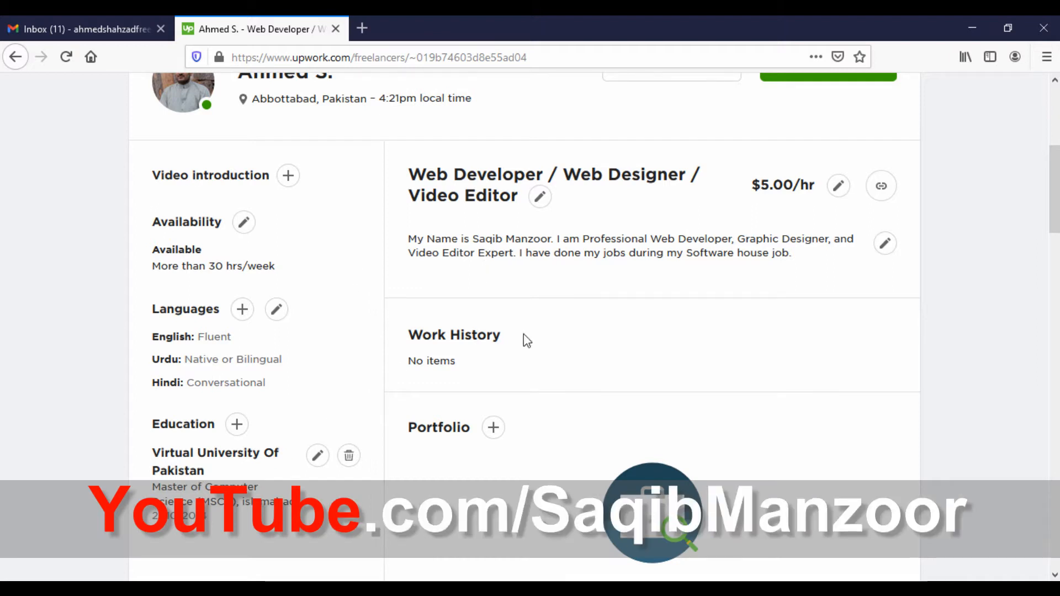
scroll(523, 337, "down", 3)
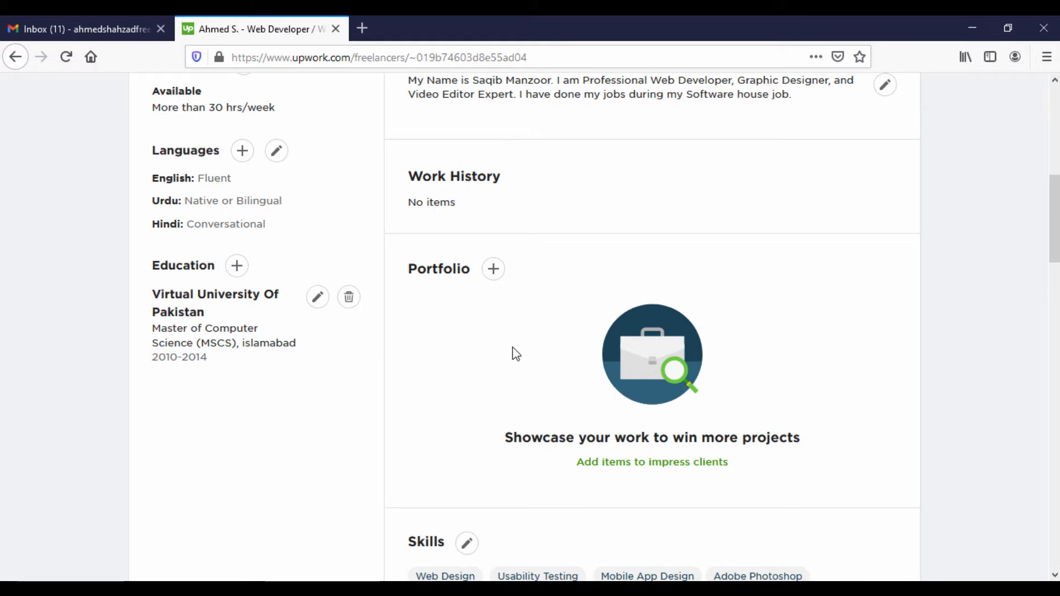
Examine the profile's add-portfolio prompt, dismiss it, and read the Skills and Your Project Catalog sections
left_click(493, 269)
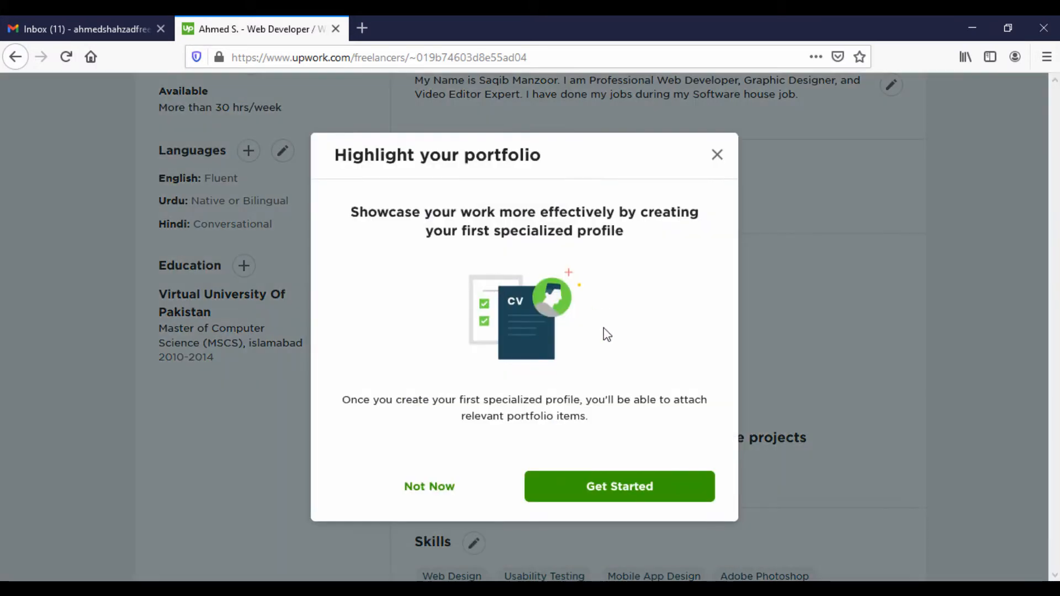
left_click(717, 155)
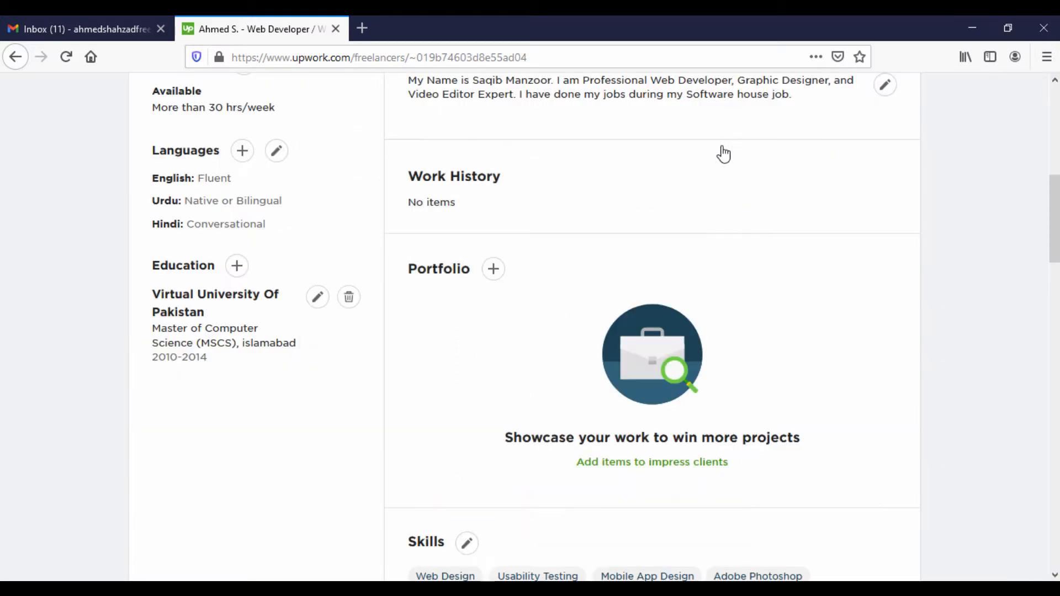
scroll(505, 383, "down", 3)
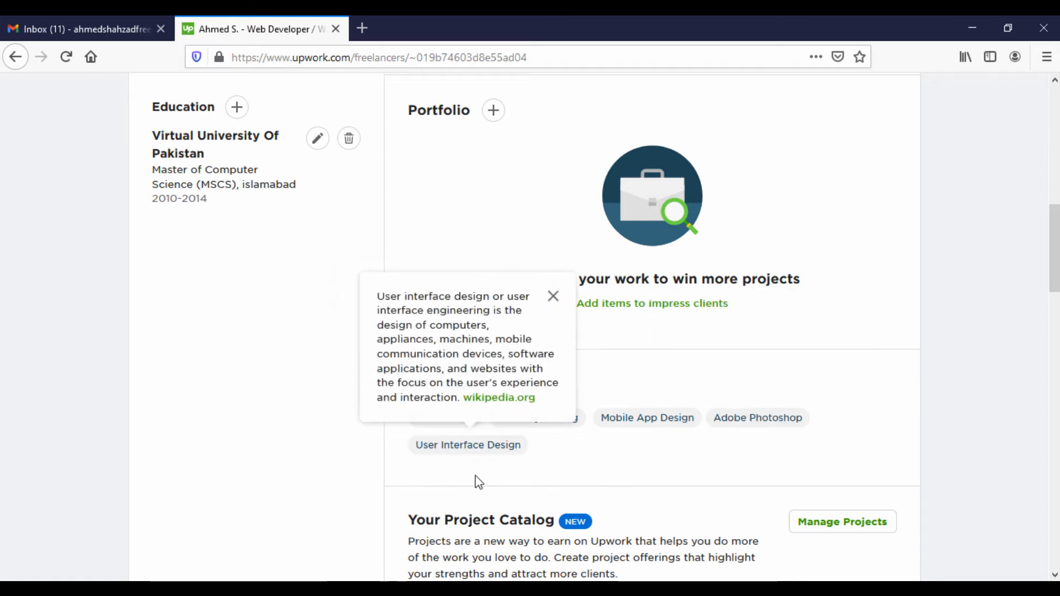
scroll(706, 428, "up", 2)
scroll(706, 428, "down", 3)
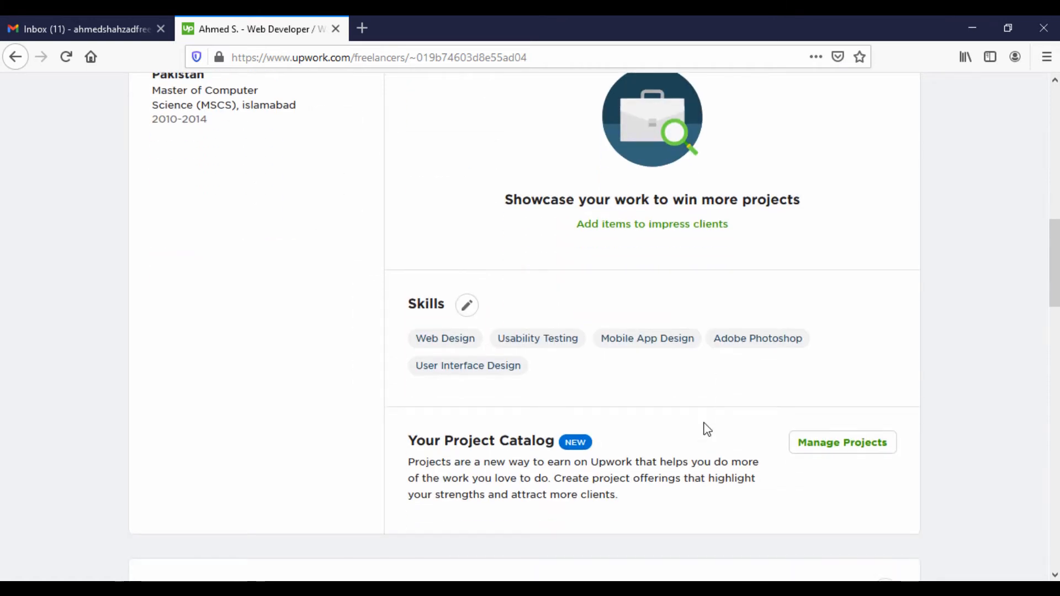
scroll(702, 428, "down", 2)
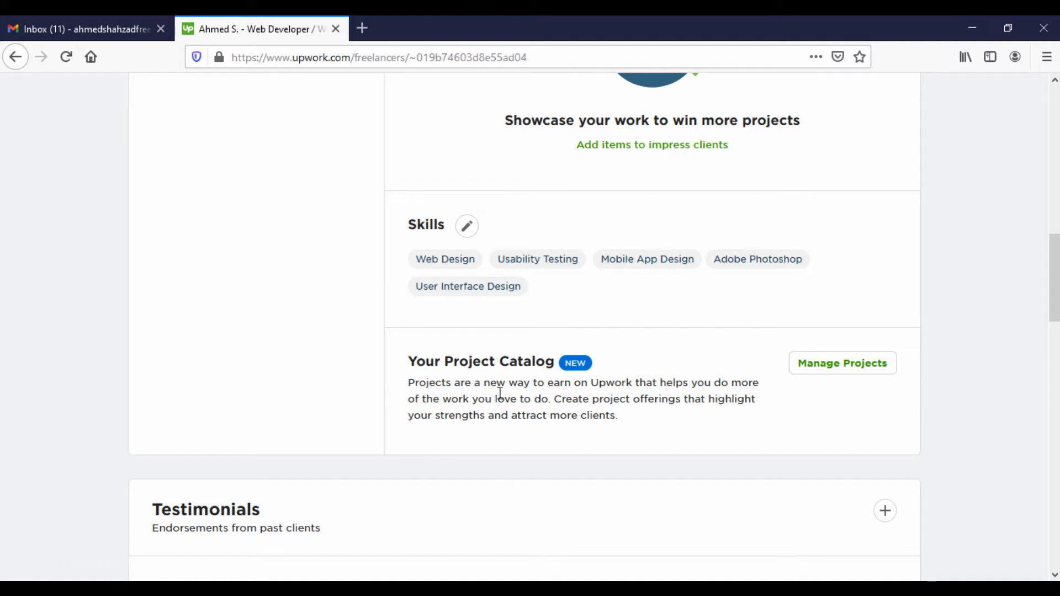
left_click_drag(499, 365, 563, 373)
left_click(559, 397)
Examine the profile's Testimonials, Certifications, Employment history and Other Experiences sections
scroll(556, 414, "down", 2)
scroll(530, 423, "up", 3)
scroll(506, 431, "down", 5)
scroll(506, 431, "down", 1)
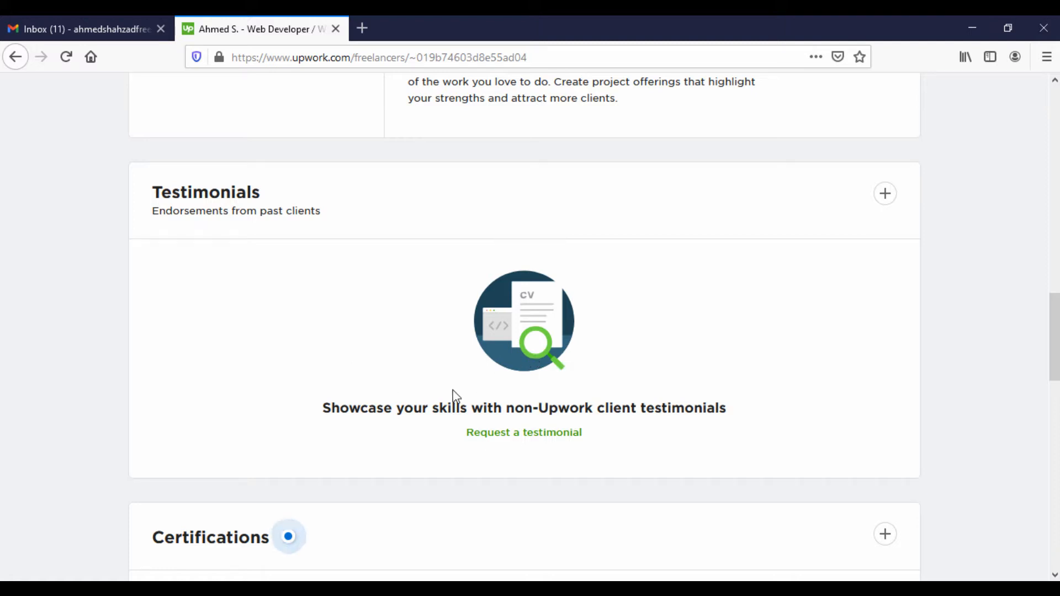
scroll(456, 395, "down", 4)
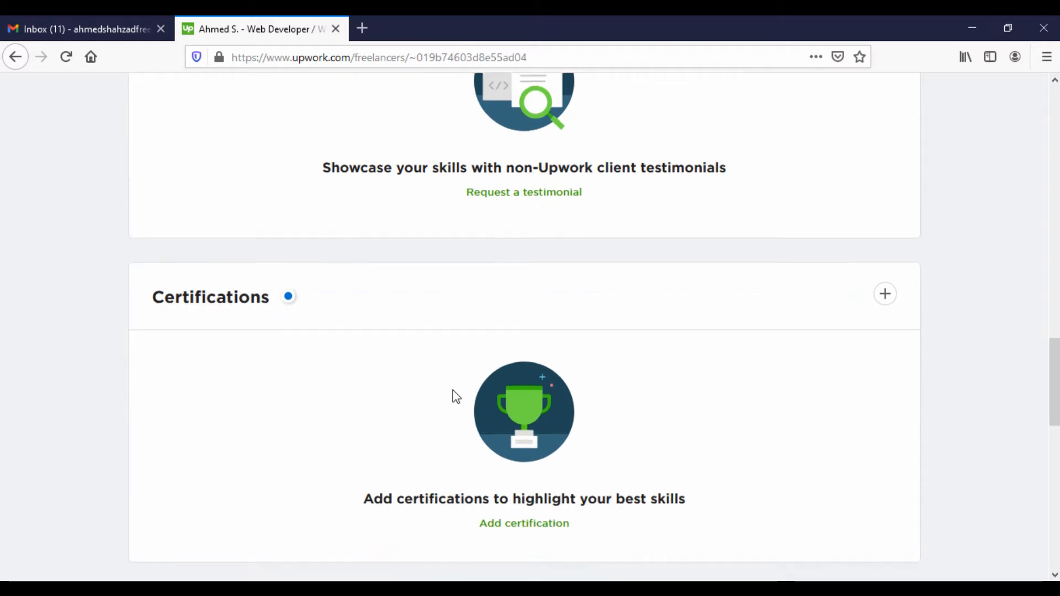
scroll(456, 395, "down", 1)
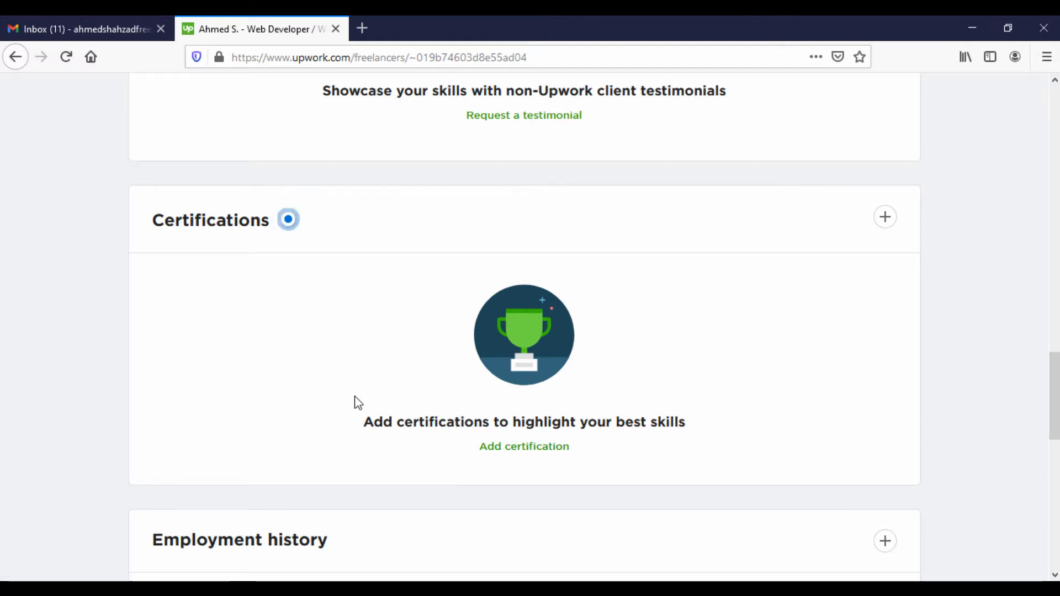
scroll(356, 402, "down", 3)
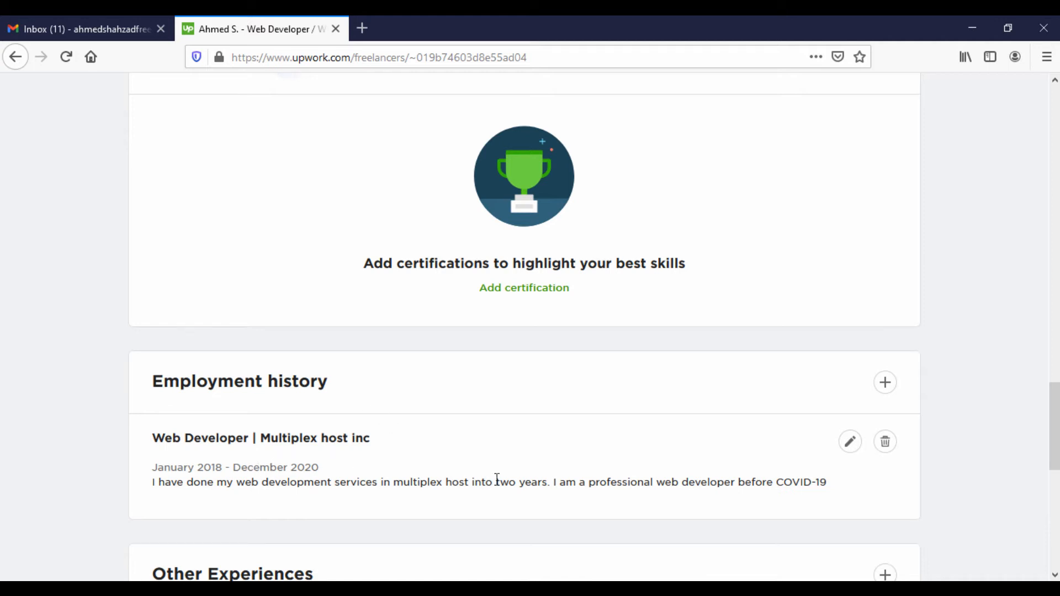
scroll(498, 479, "down", 6)
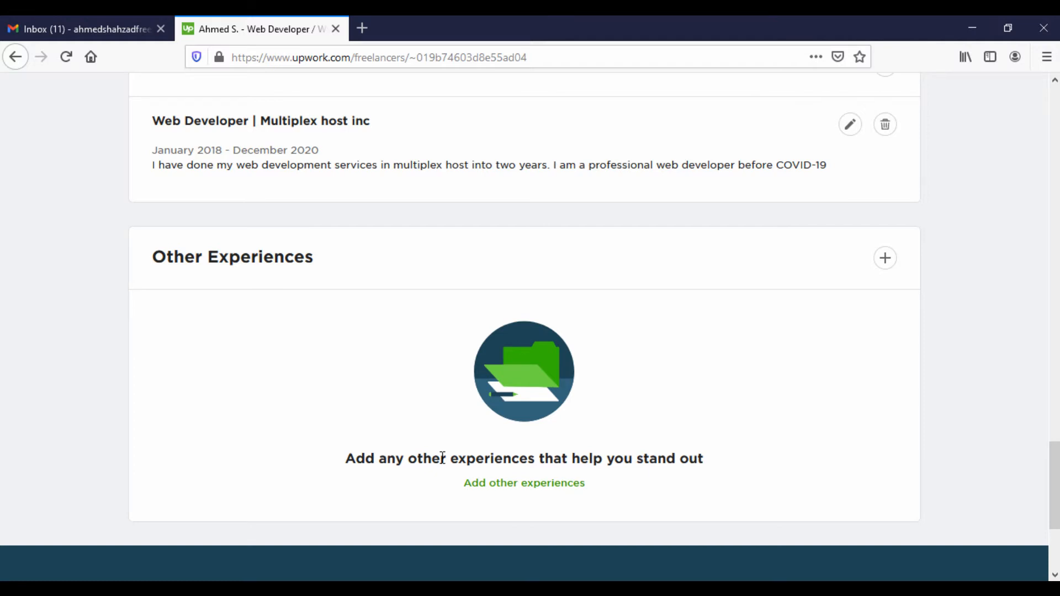
Start creating a specialized profile with the "Create a new specialized profile" option and continue to the specialty selection
scroll(442, 457, "up", 15)
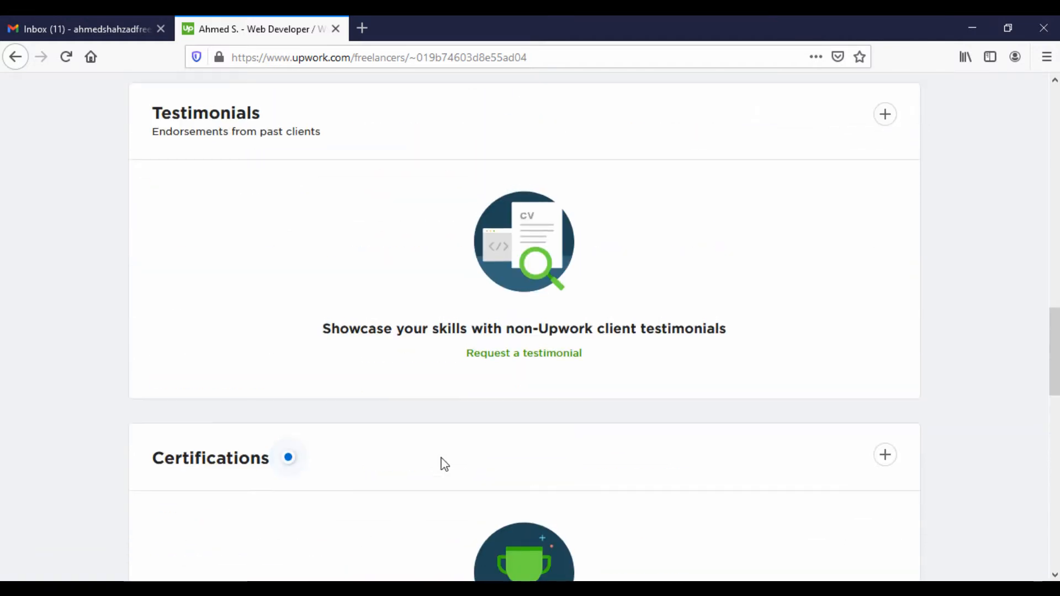
scroll(445, 464, "up", 15)
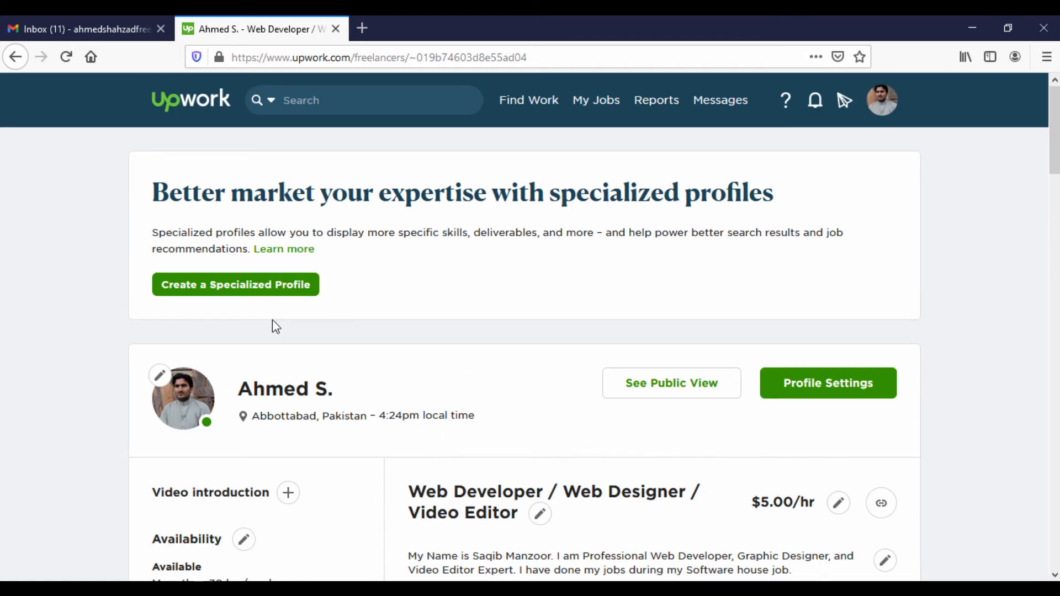
left_click(196, 295)
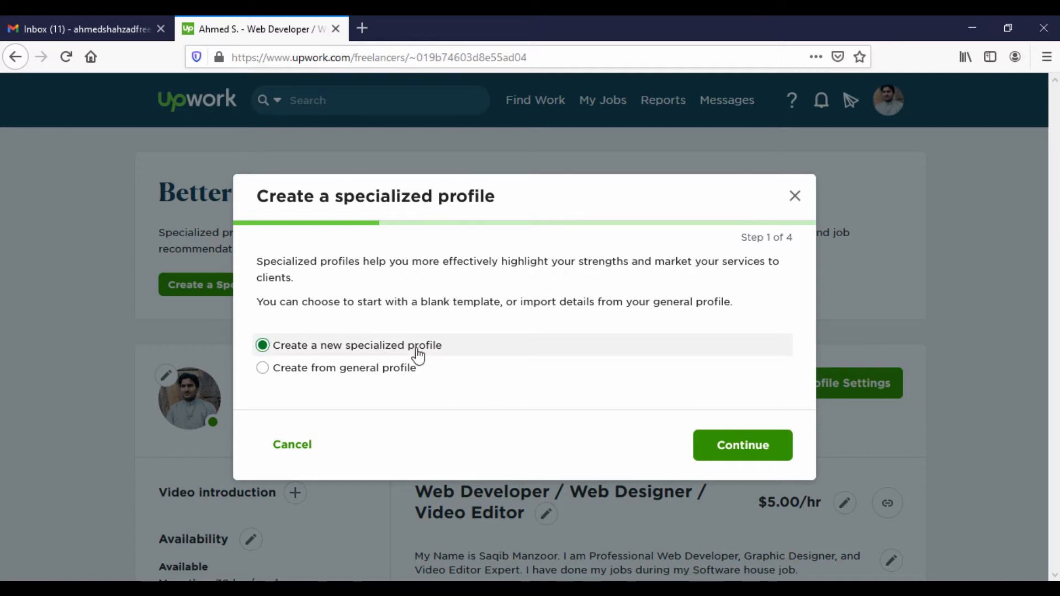
left_click(721, 448)
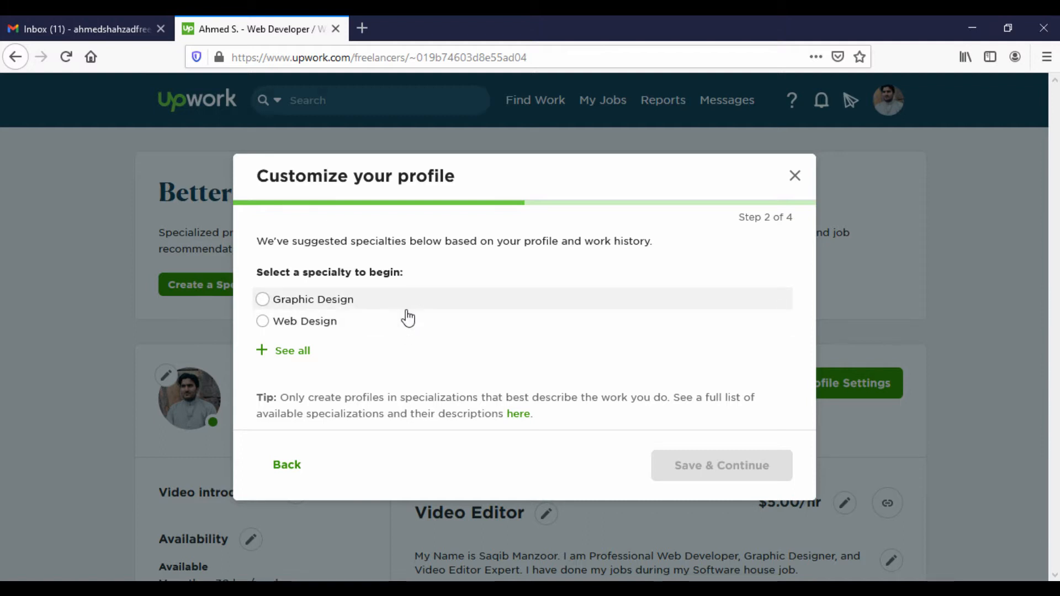
Search the other specialties for "Digital Mar", choose Digital Marketing as the profile's specialty and continue to the skills step
left_click(297, 353)
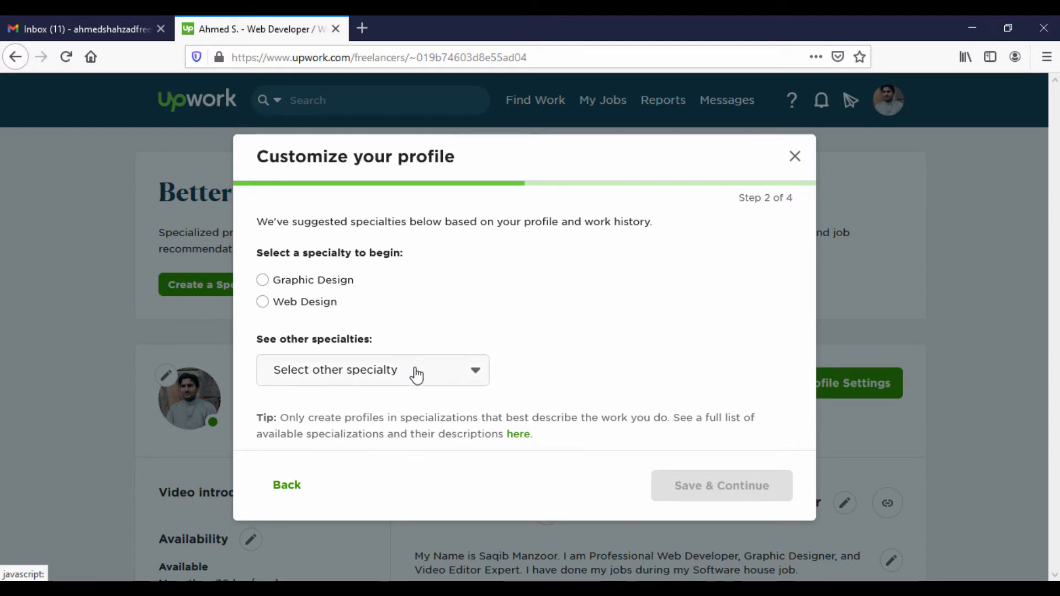
left_click(416, 375)
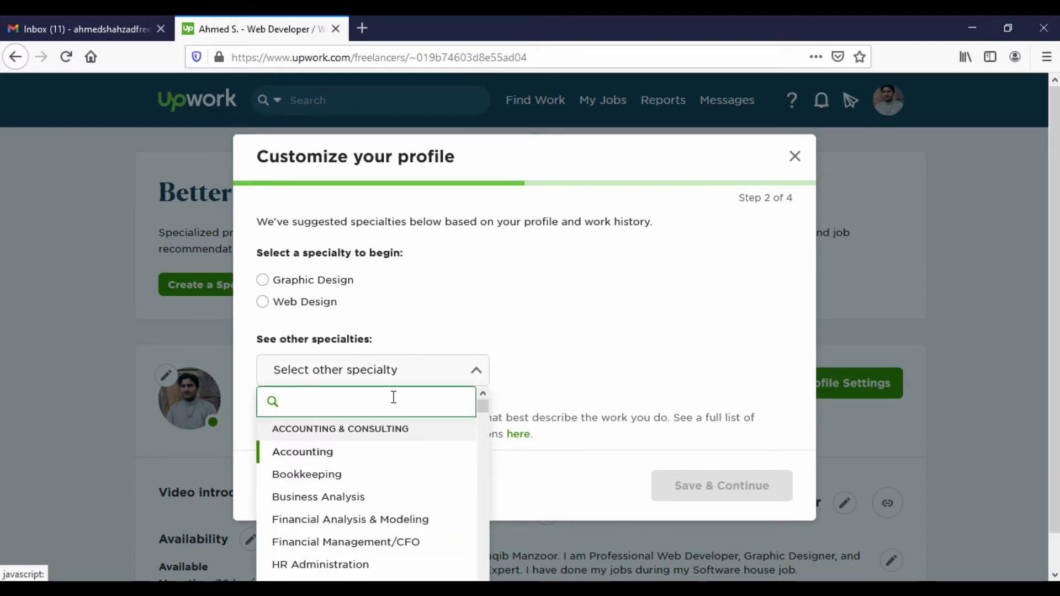
scroll(385, 482, "down", 10)
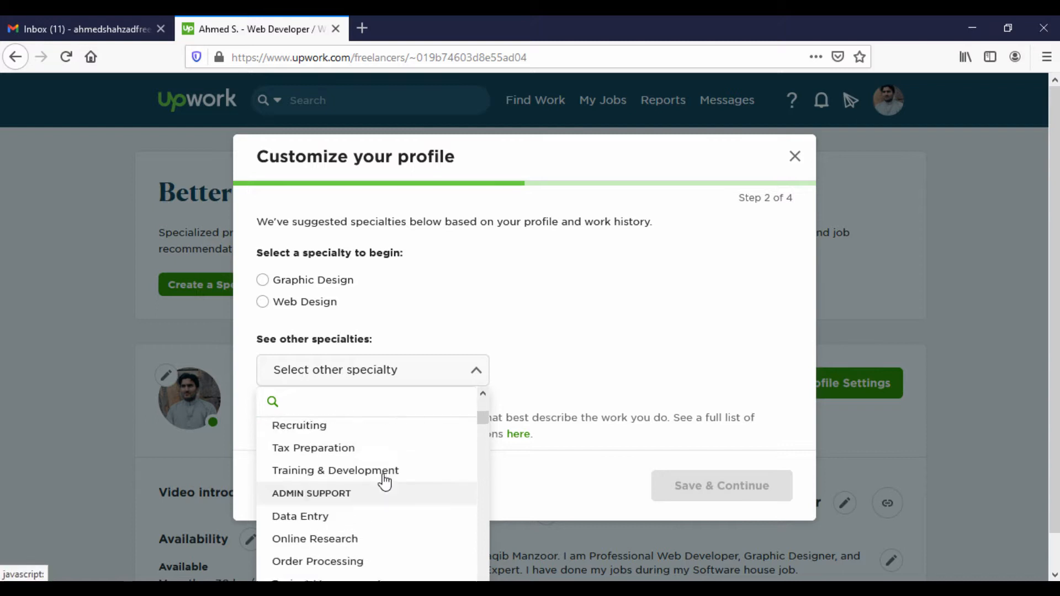
scroll(384, 482, "up", 10)
scroll(384, 481, "down", 4)
left_click(396, 389)
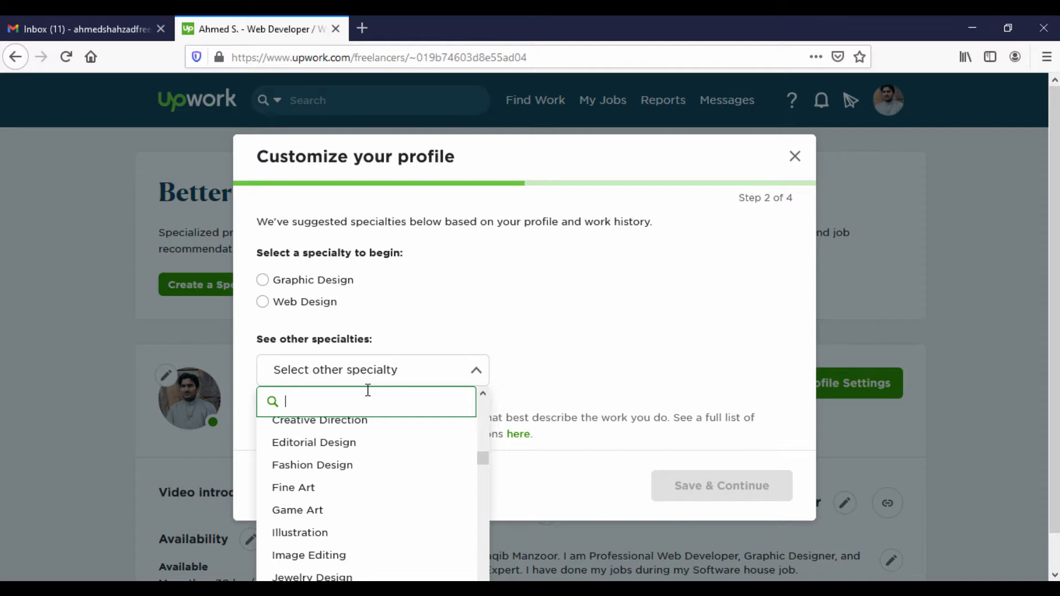
type("Digital ")
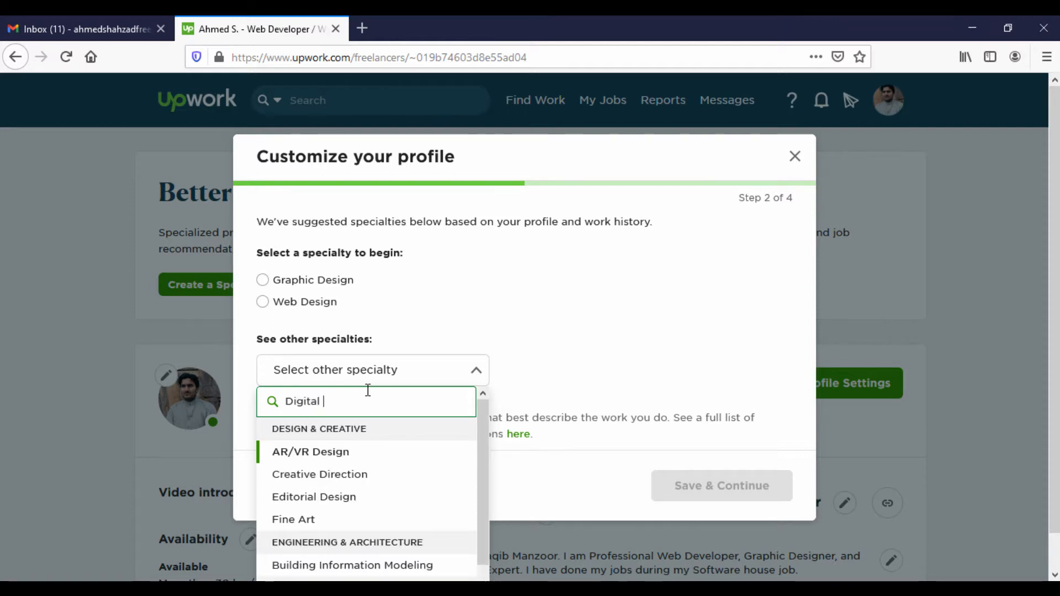
type("Mar")
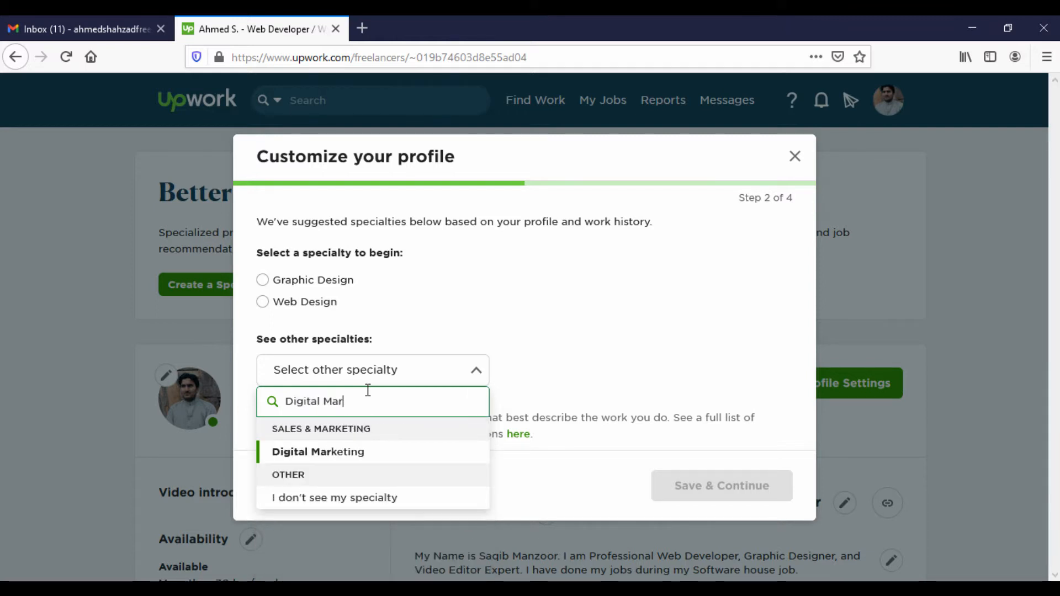
left_click(341, 457)
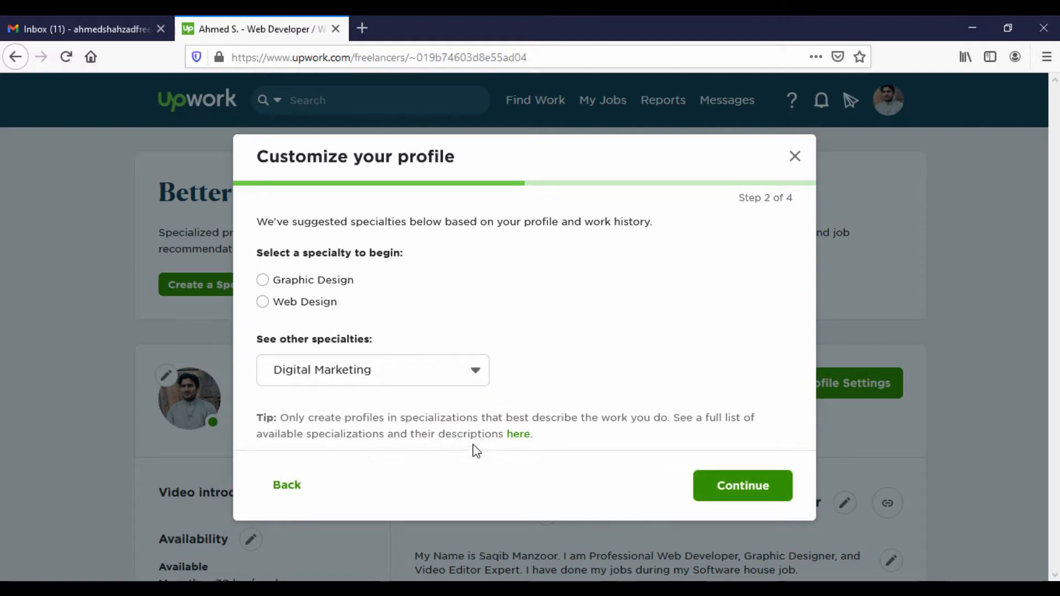
left_click(717, 487)
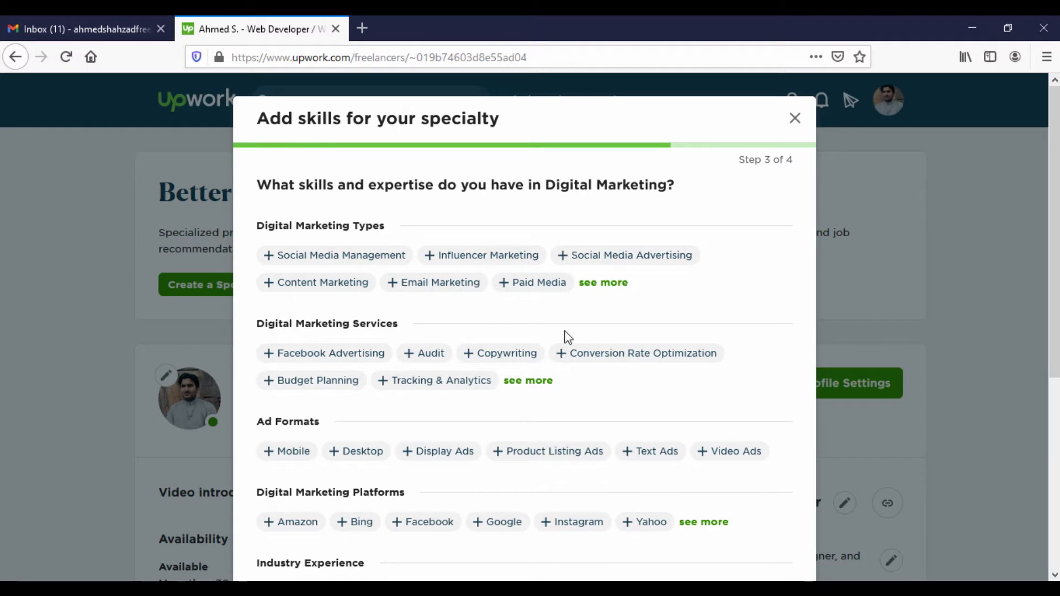
Add Email Marketing as a digital marketing type, and Facebook Advertising and Audit as digital marketing services
left_click(454, 291)
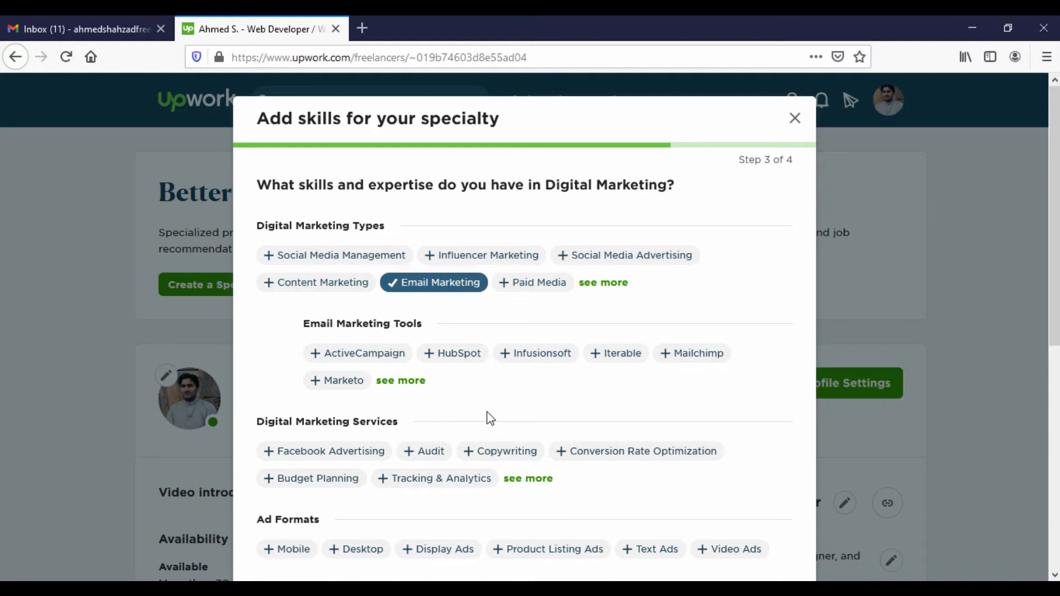
left_click(360, 458)
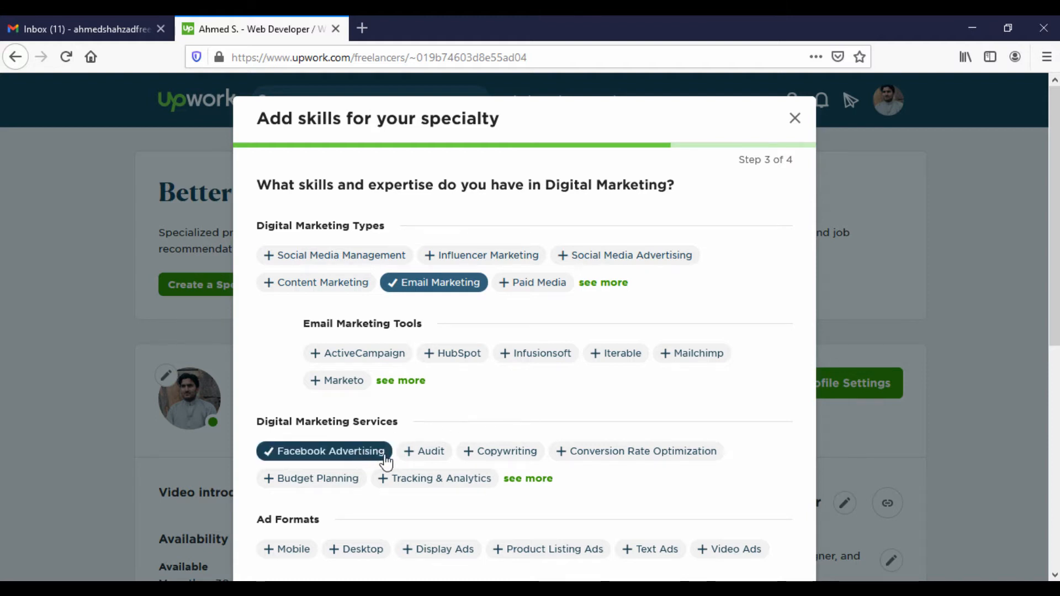
left_click(424, 460)
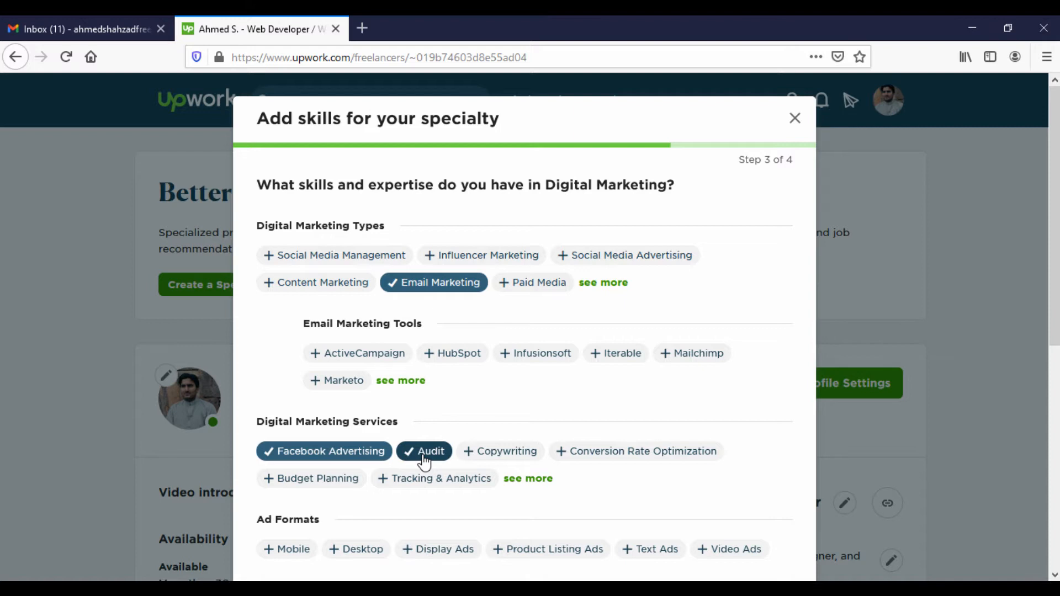
Add Mobile, Desktop, Display Ads, Text Ads and Video Ads as the specialty's ad formats
scroll(517, 472, "down", 3)
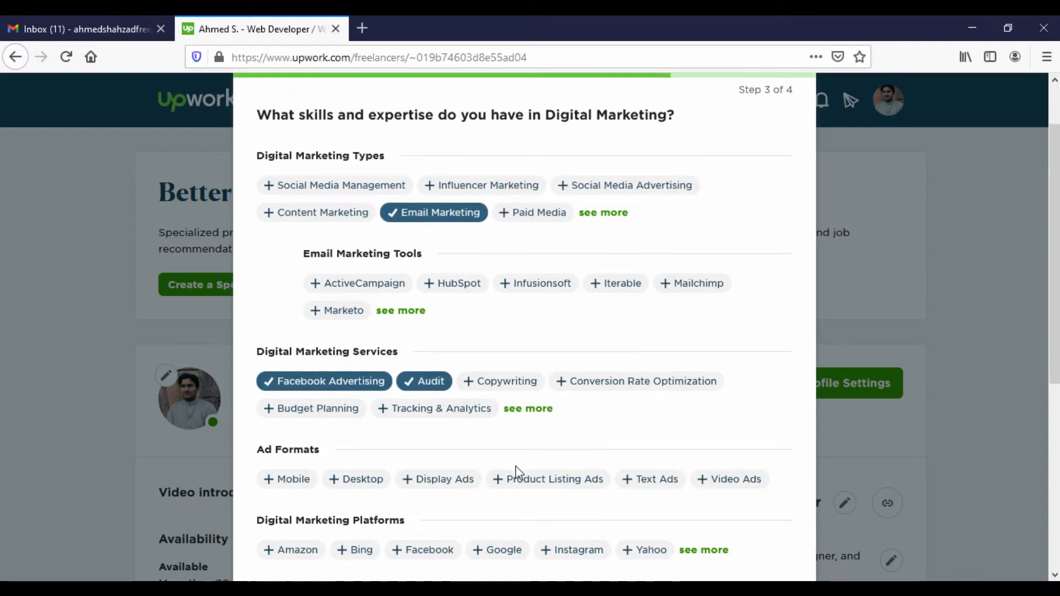
left_click(282, 412)
left_click(365, 412)
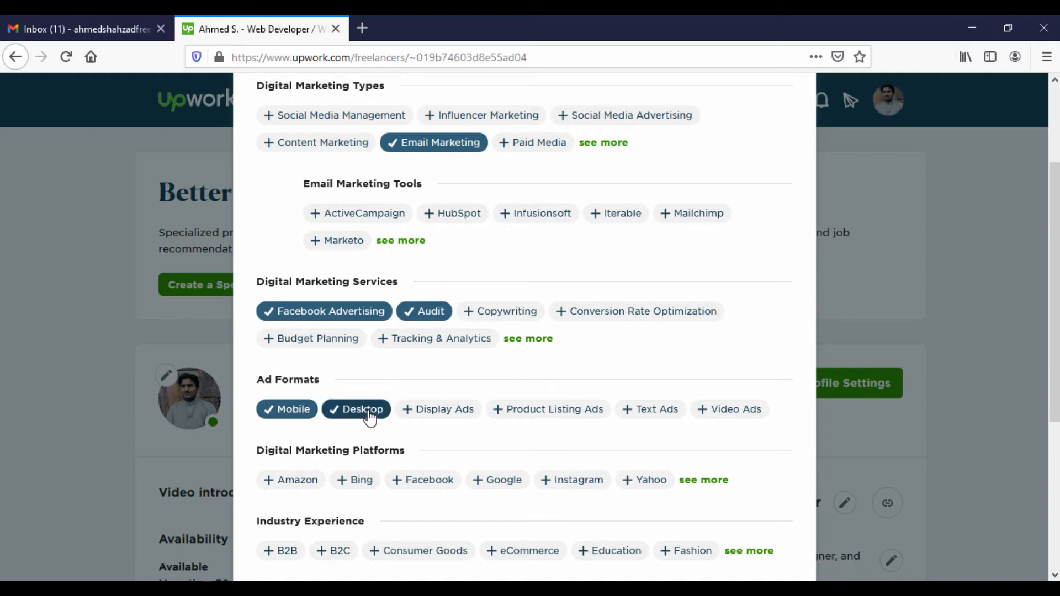
left_click(433, 417)
left_click(662, 423)
left_click(755, 409)
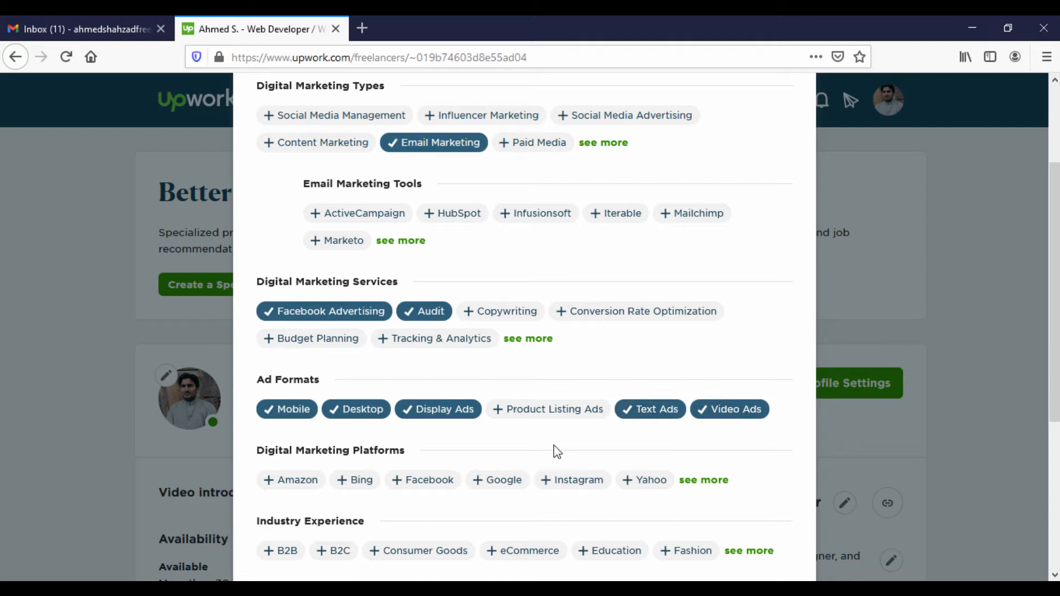
scroll(715, 432, "down", 2)
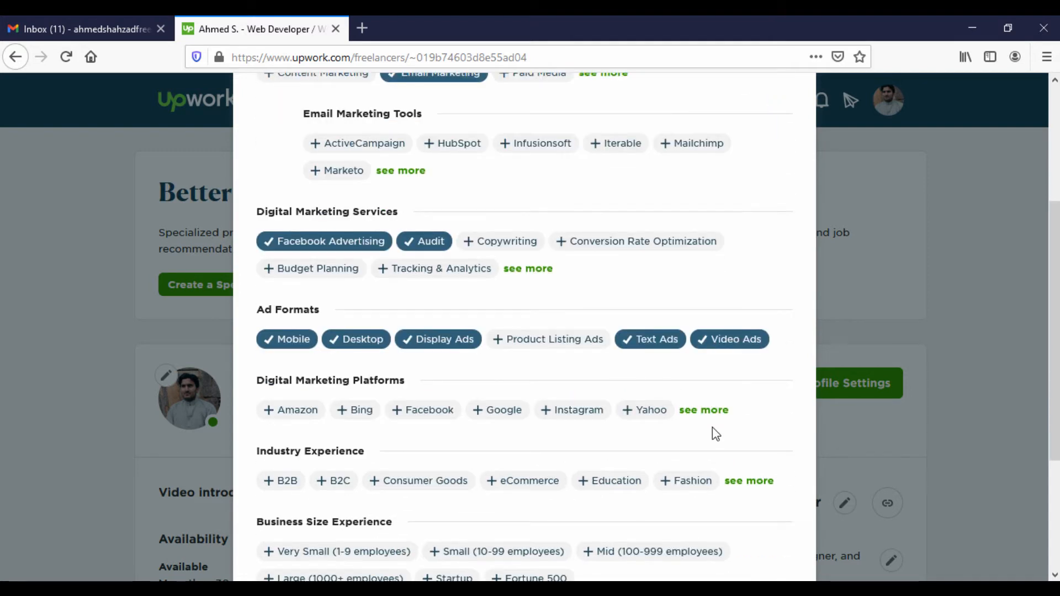
Leave the remaining skill categories empty, save the selected skills and continue to the specialty description
scroll(712, 431, "down", 2)
scroll(522, 494, "down", 4)
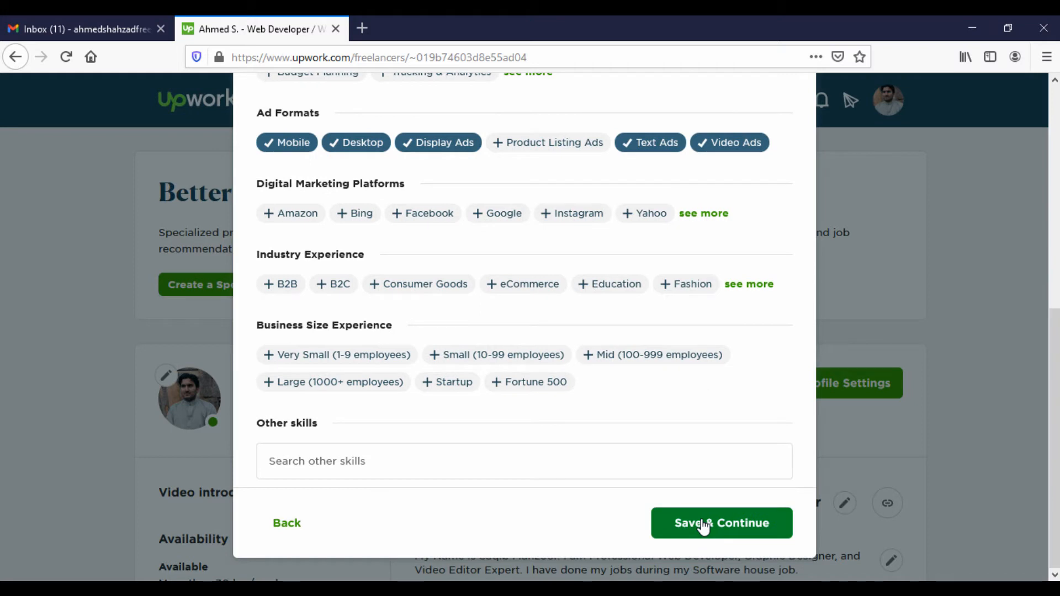
left_click(423, 461)
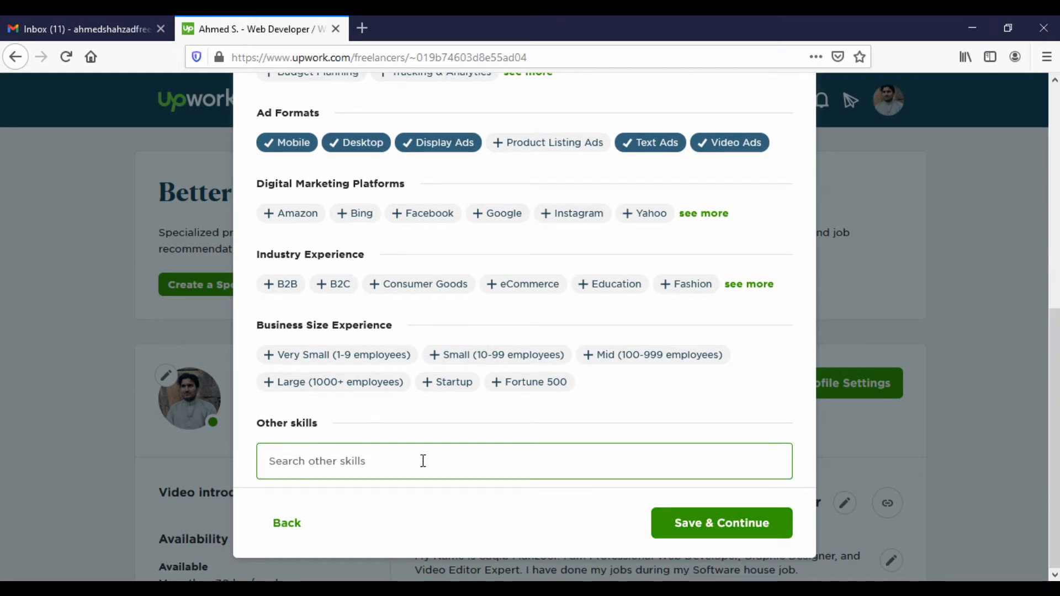
left_click(702, 530)
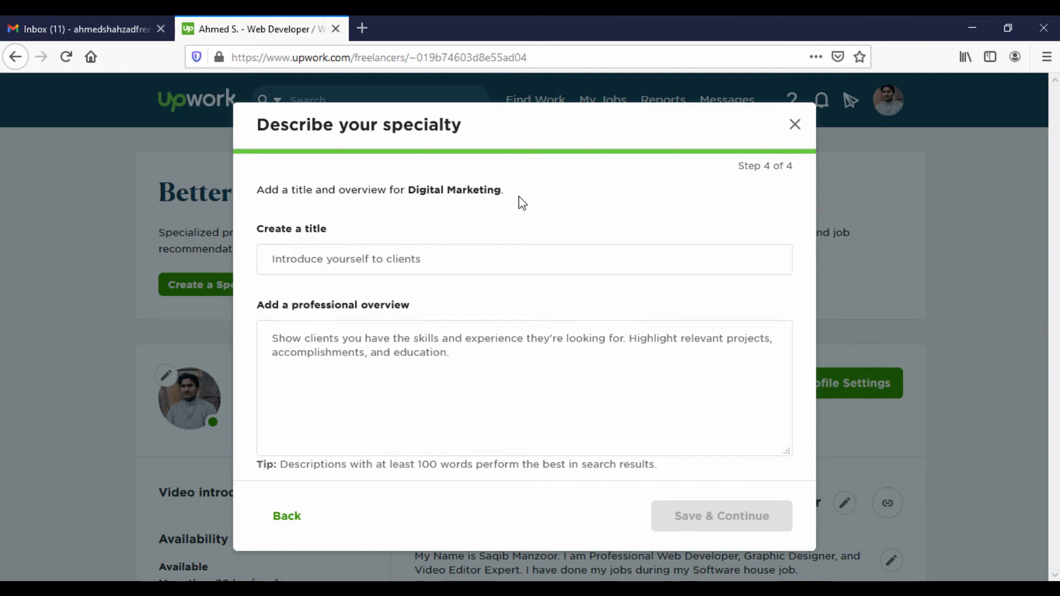
Title the specialized profile "Digital Marketing, Google Advertisment"
left_click(298, 233)
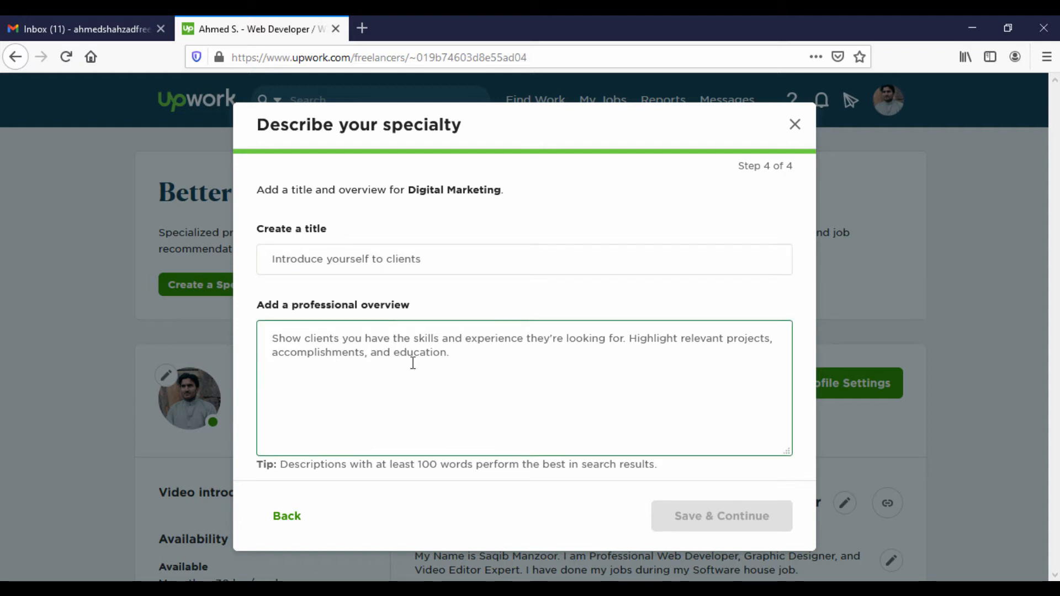
left_click(404, 272)
type("Di")
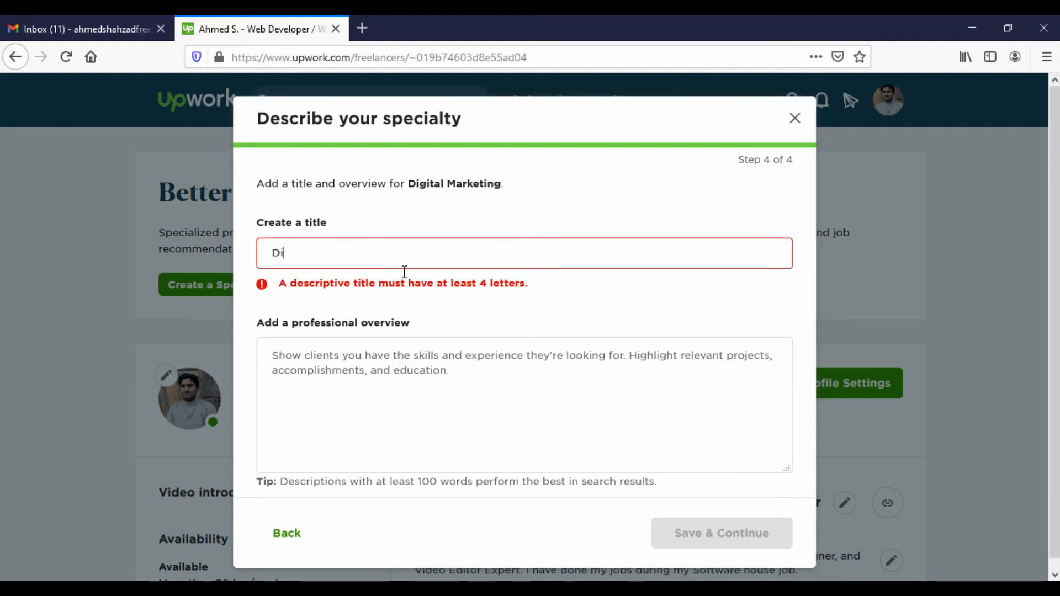
type("gital Mar")
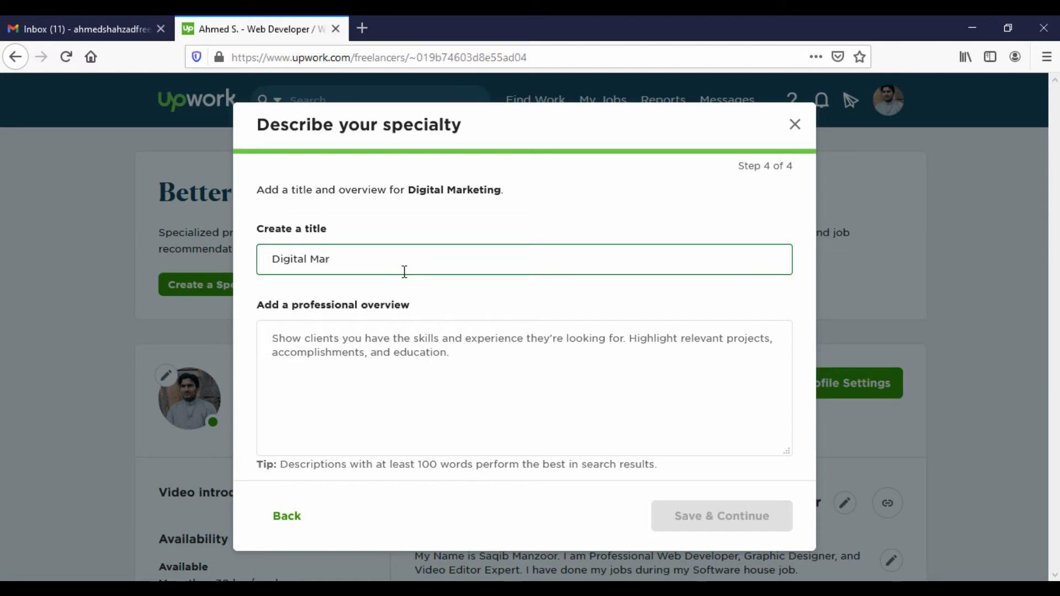
type("keting")
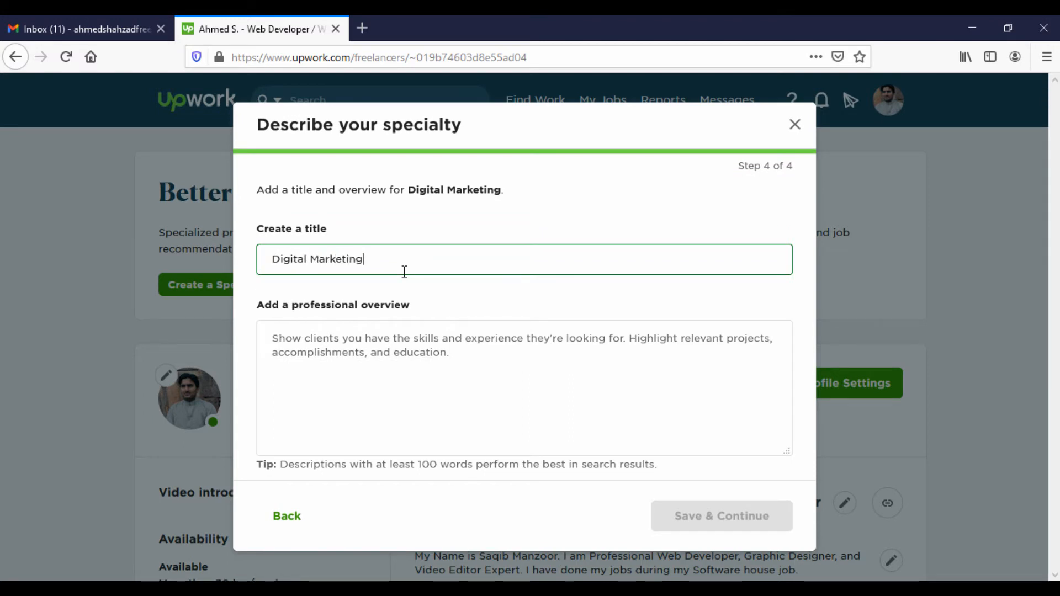
type(", Advertisment")
left_click(369, 263)
type("Google")
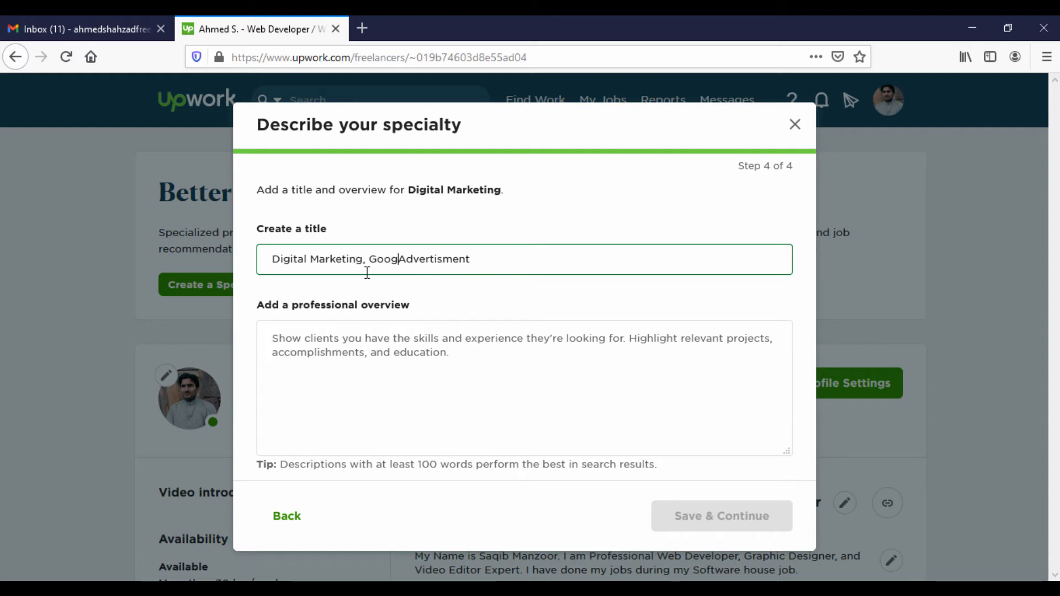
Begin the professional overview with "I have seven years experience of Digital Marketing and Google Adwords."
left_click(364, 349)
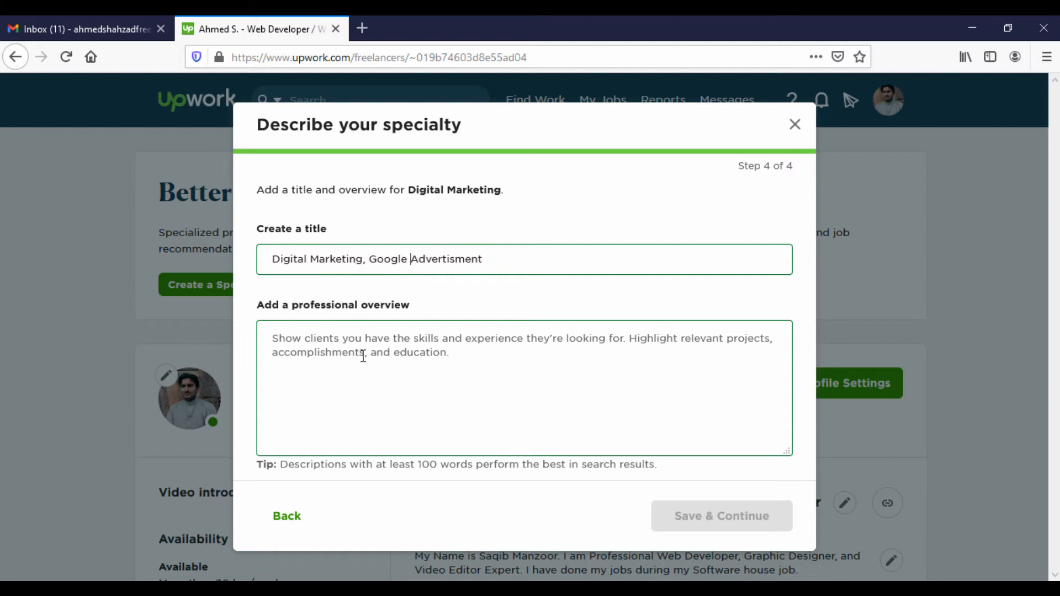
type("I have")
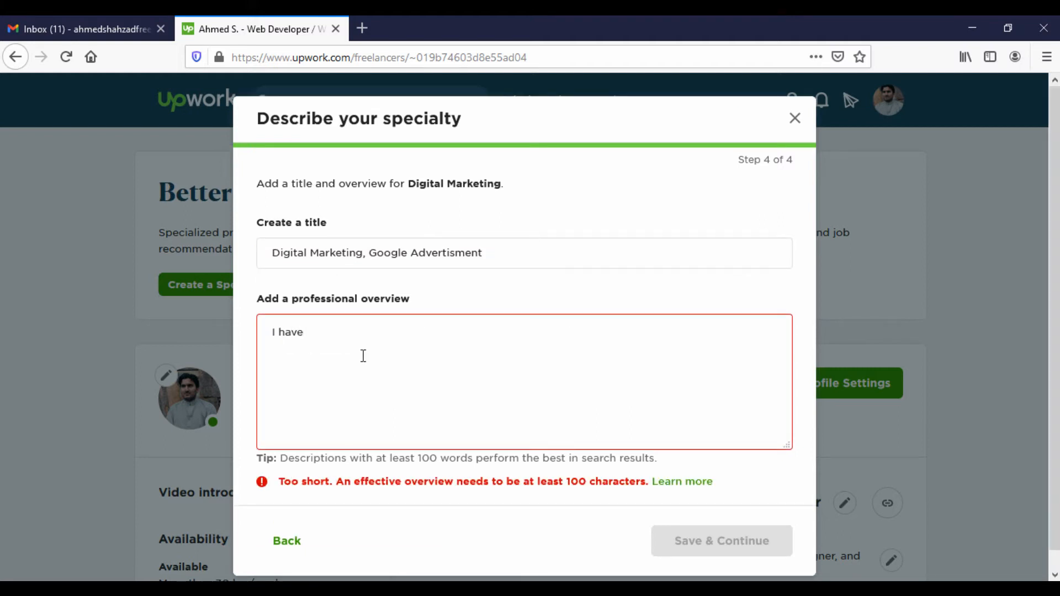
type(" seven years ex")
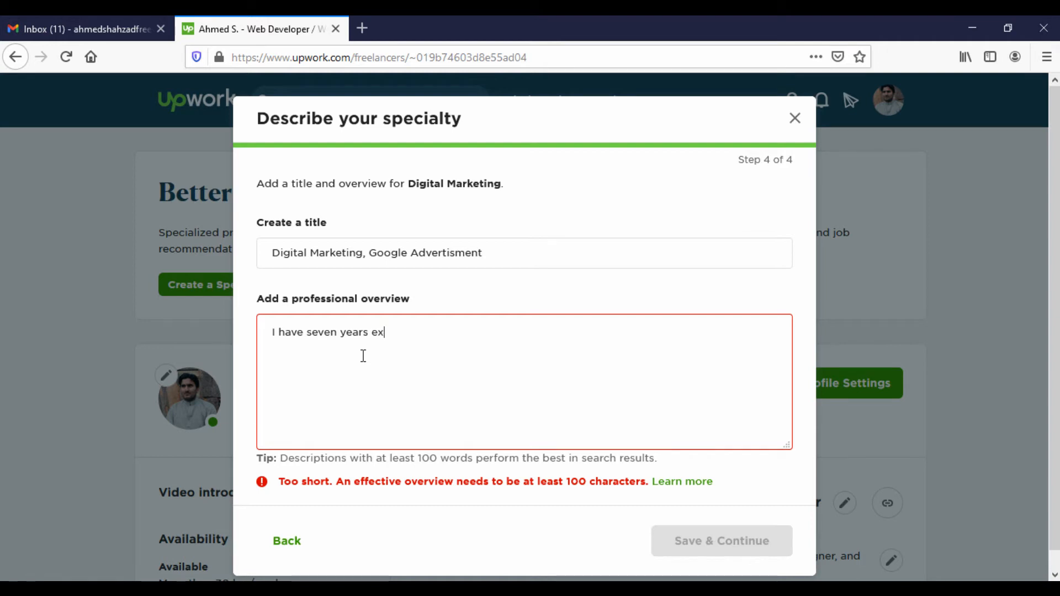
type("perience of Digital Mark")
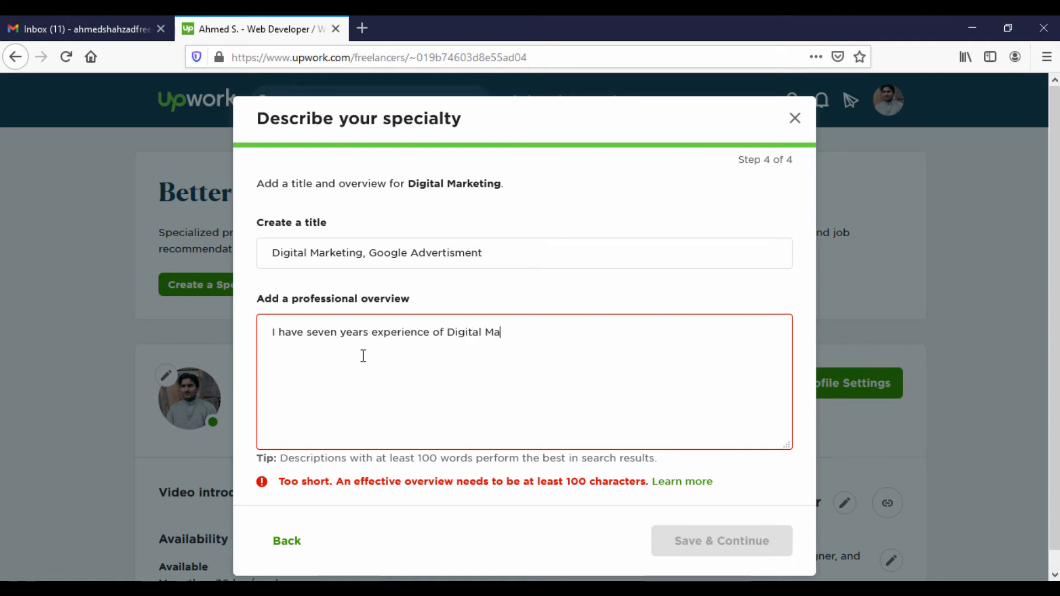
key("BackSpace")
type("rketing and")
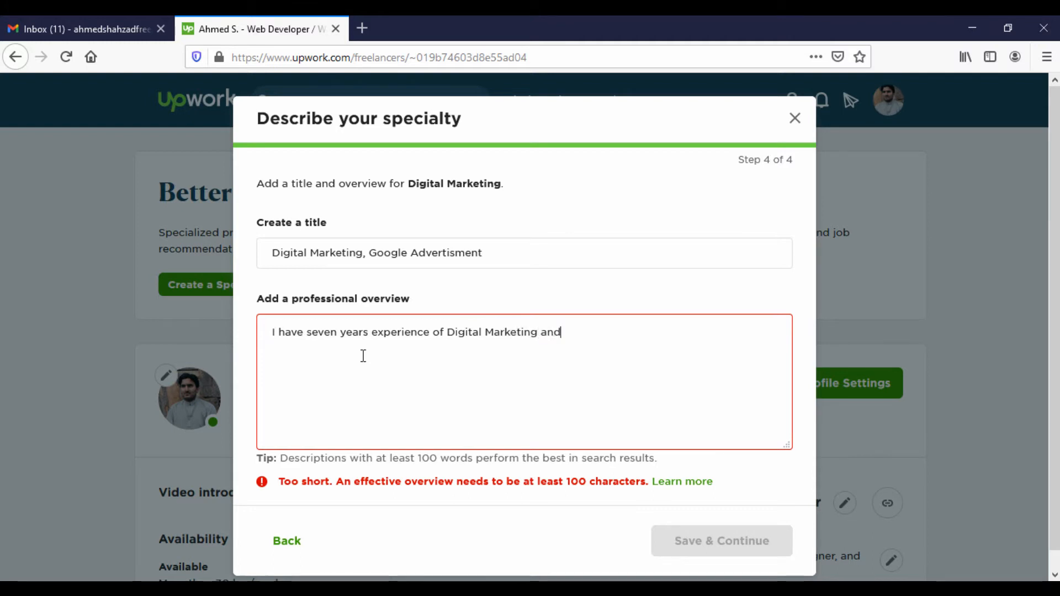
type(" Google Ad")
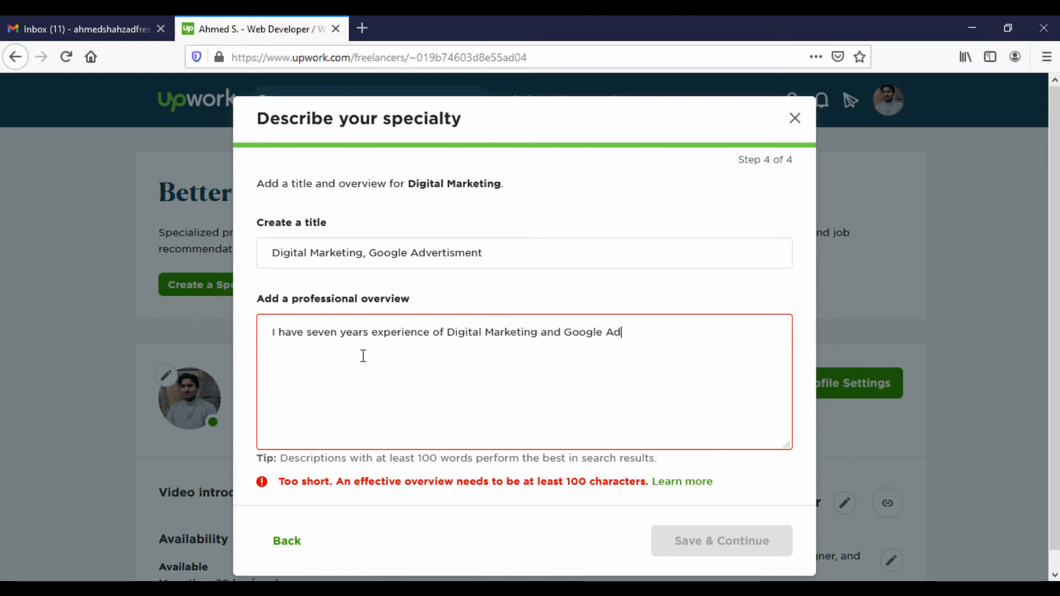
type("words. ")
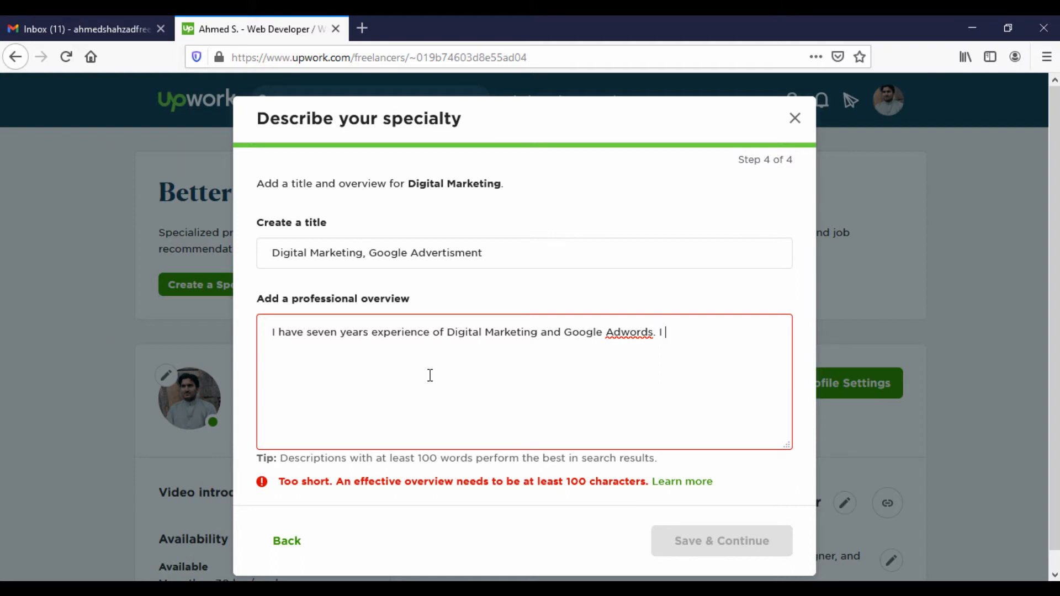
Complete the overview with "I am professional in Facebook Advertisement." and save it to continue to the profile review
type("I am professional ")
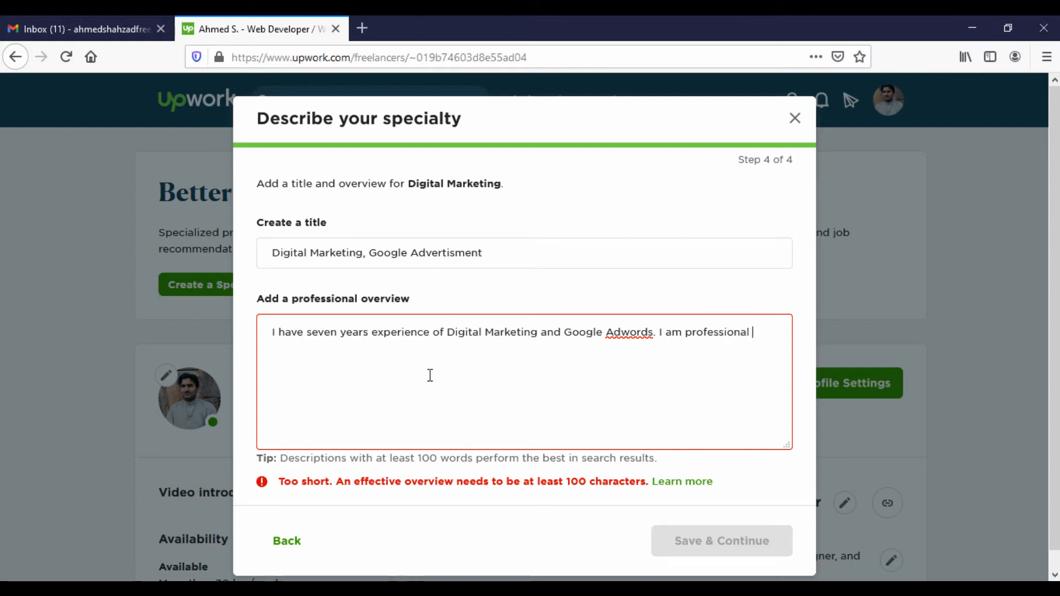
type("in Facebook Advert")
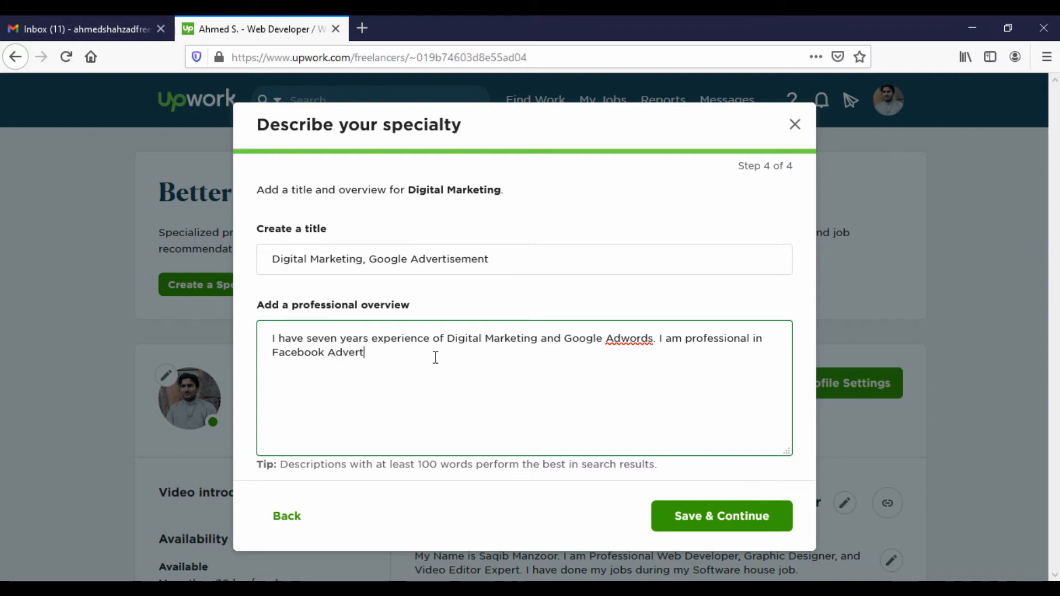
type("isement")
key("BackSpace")
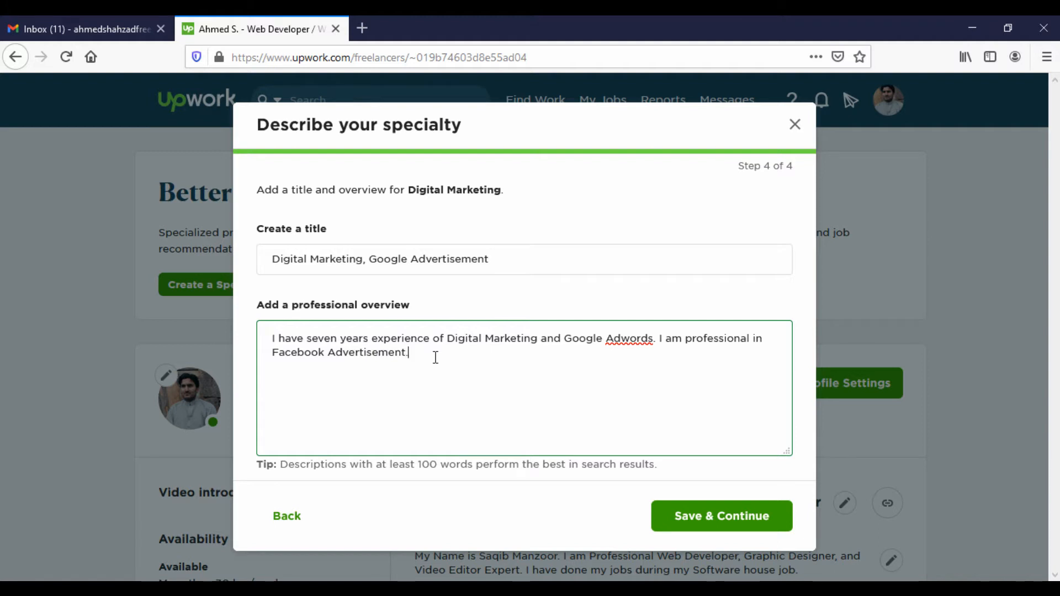
left_click(689, 516)
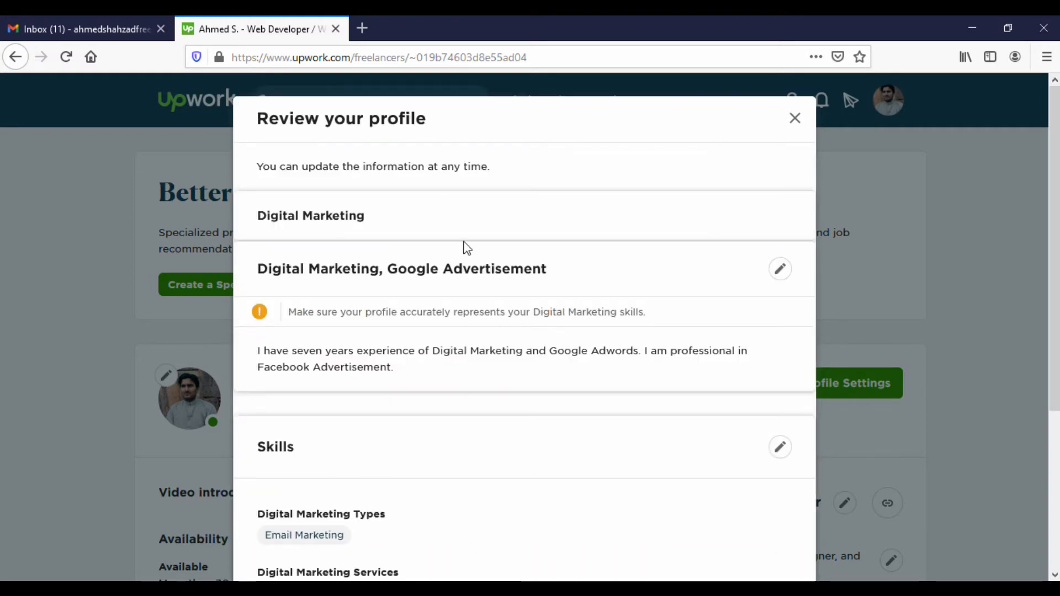
Review the title, overview and skills of the Digital Marketing specialized profile and publish it
left_click_drag(258, 118, 441, 120)
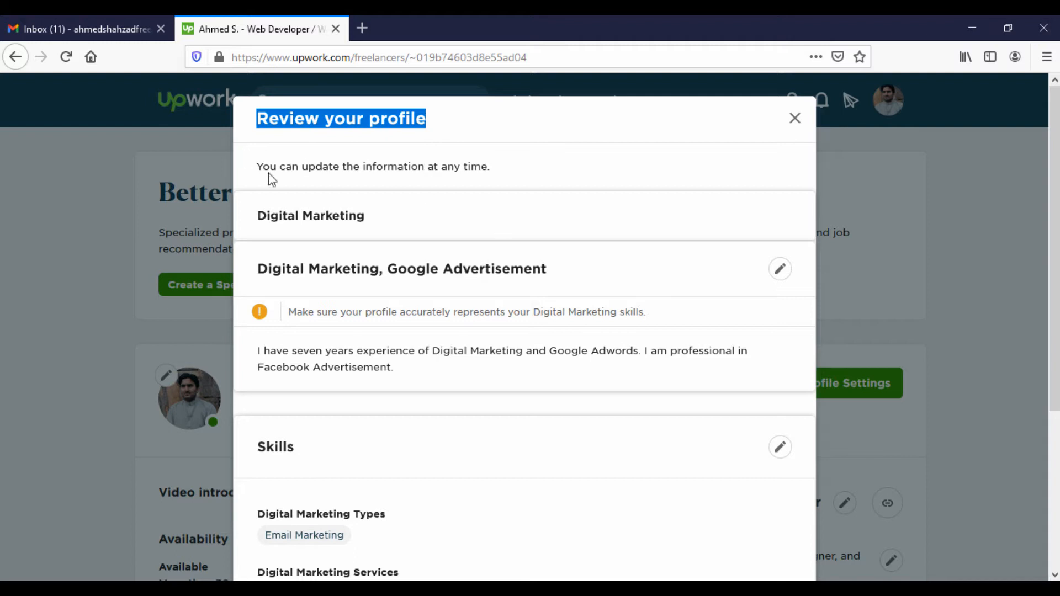
left_click_drag(262, 167, 489, 162)
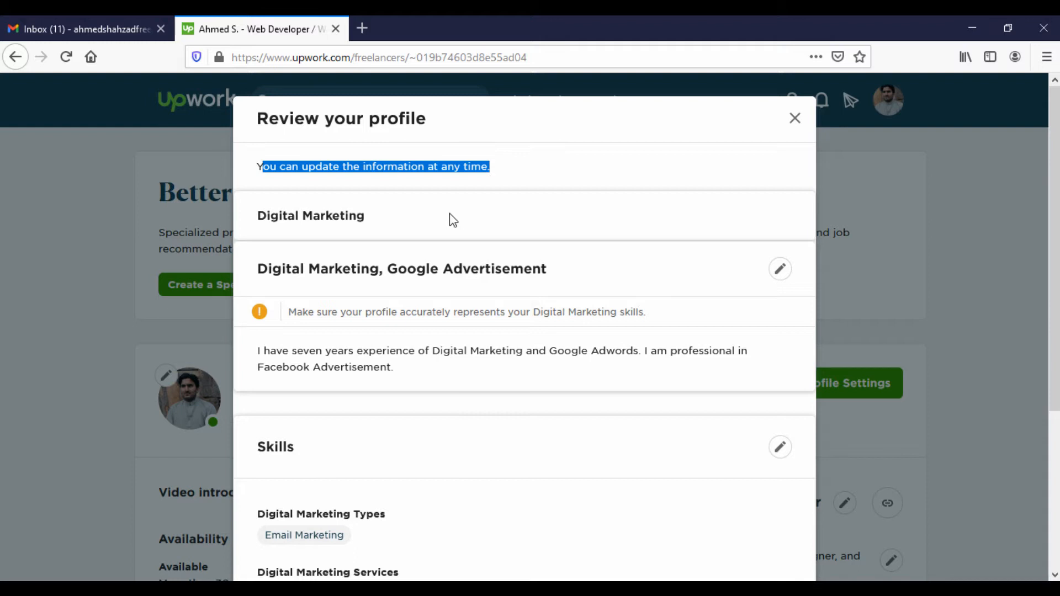
scroll(510, 314, "down", 3)
scroll(510, 314, "down", 2)
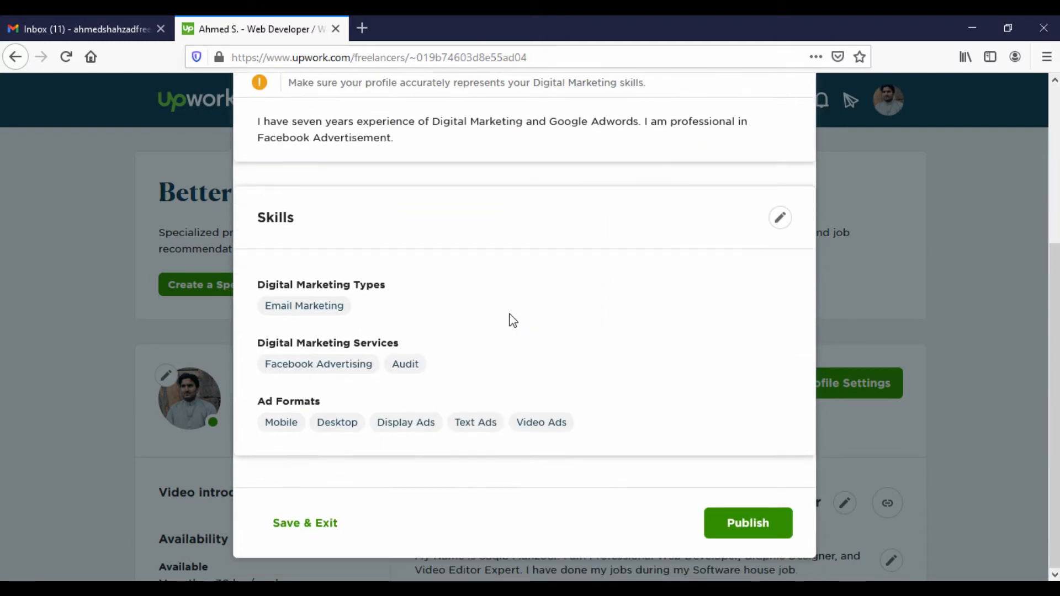
left_click(768, 520)
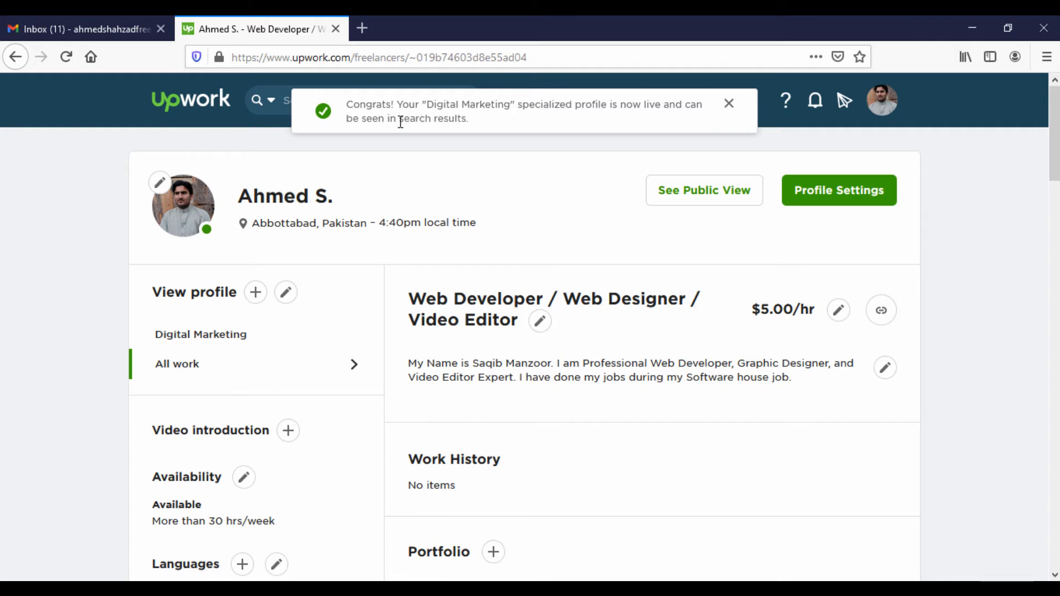
View the published Digital Marketing specialized profile and compare it with the general All work profile
scroll(221, 251, "down", 3)
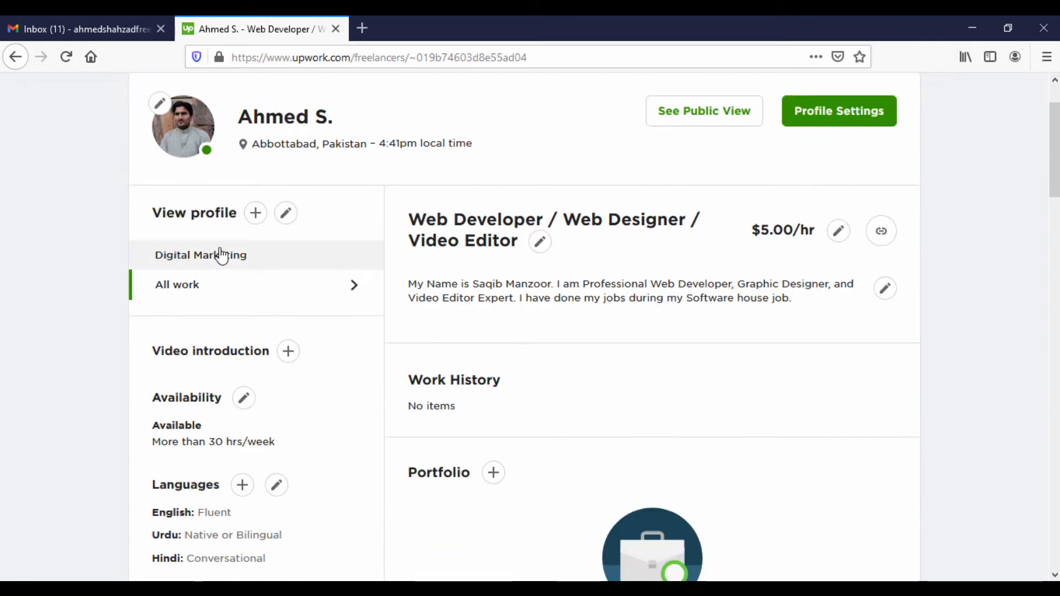
left_click(220, 266)
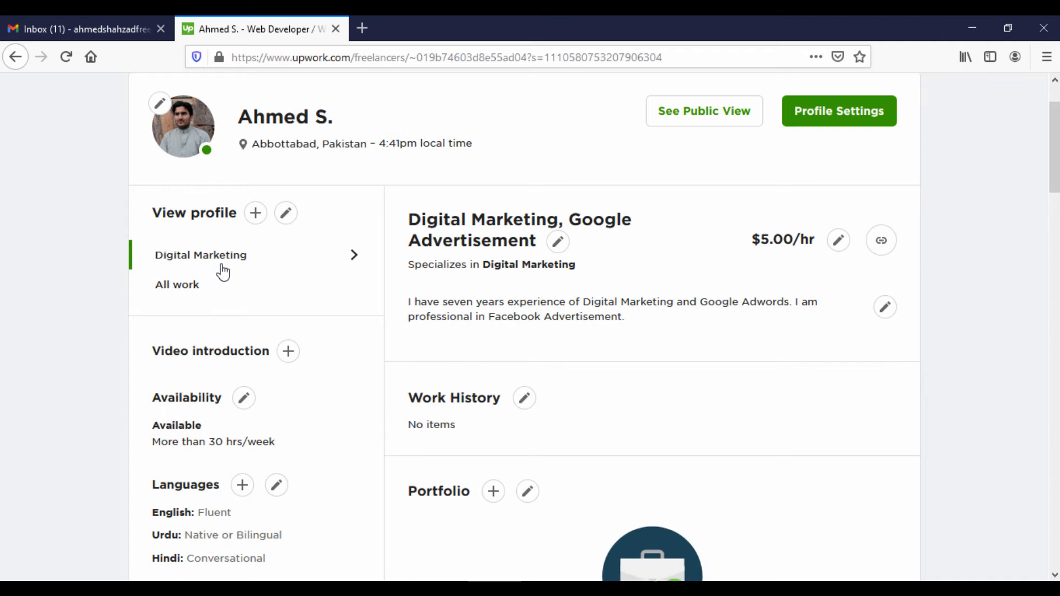
scroll(525, 392, "down", 5)
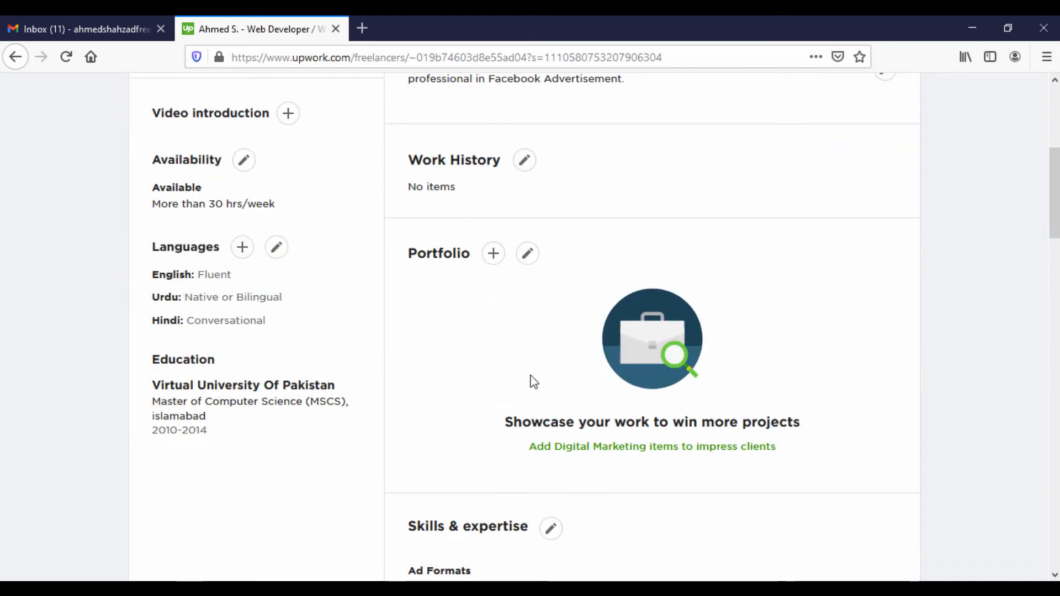
scroll(592, 466, "up", 5)
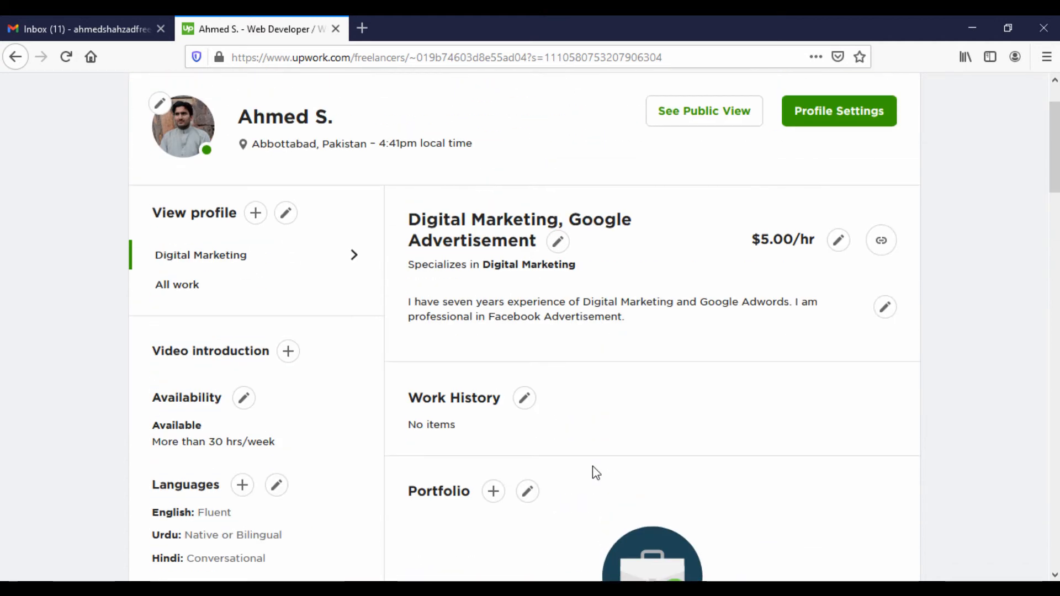
left_click(225, 284)
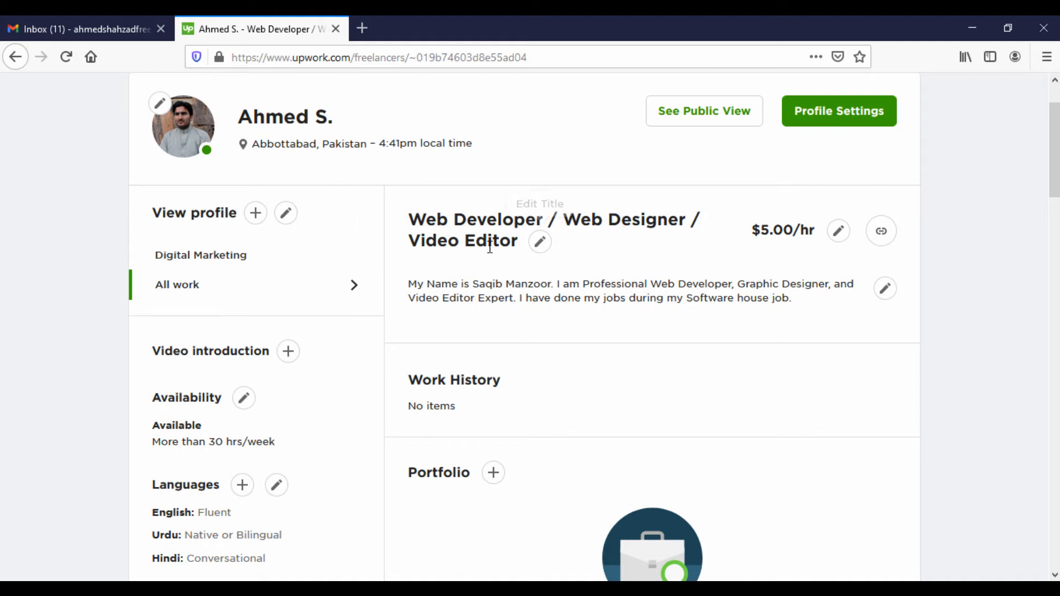
left_click(252, 264)
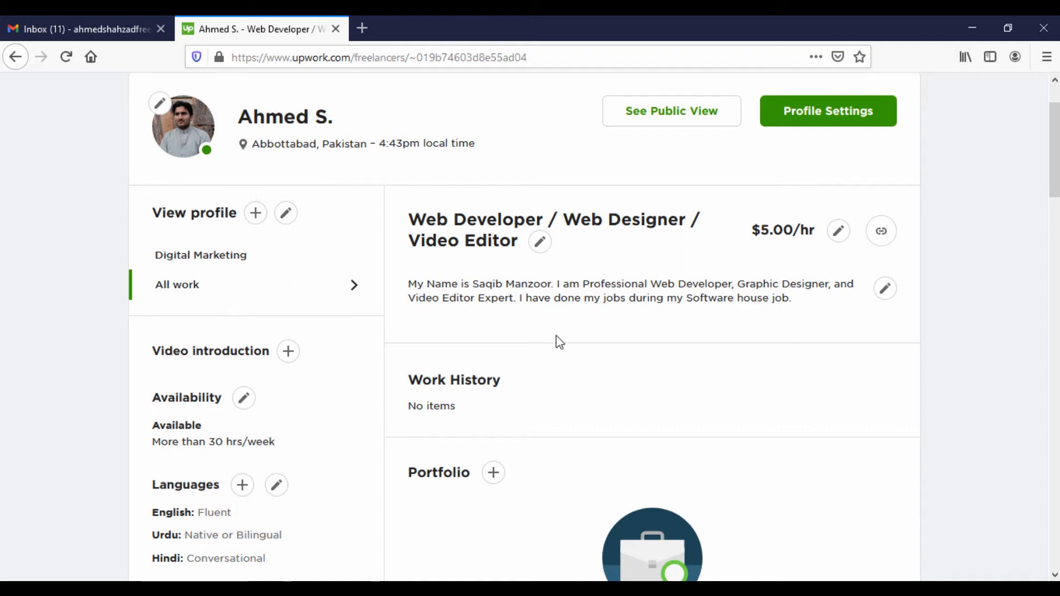
Add a new portfolio project and title it "Banner Adversiement"
scroll(540, 340, "down", 4)
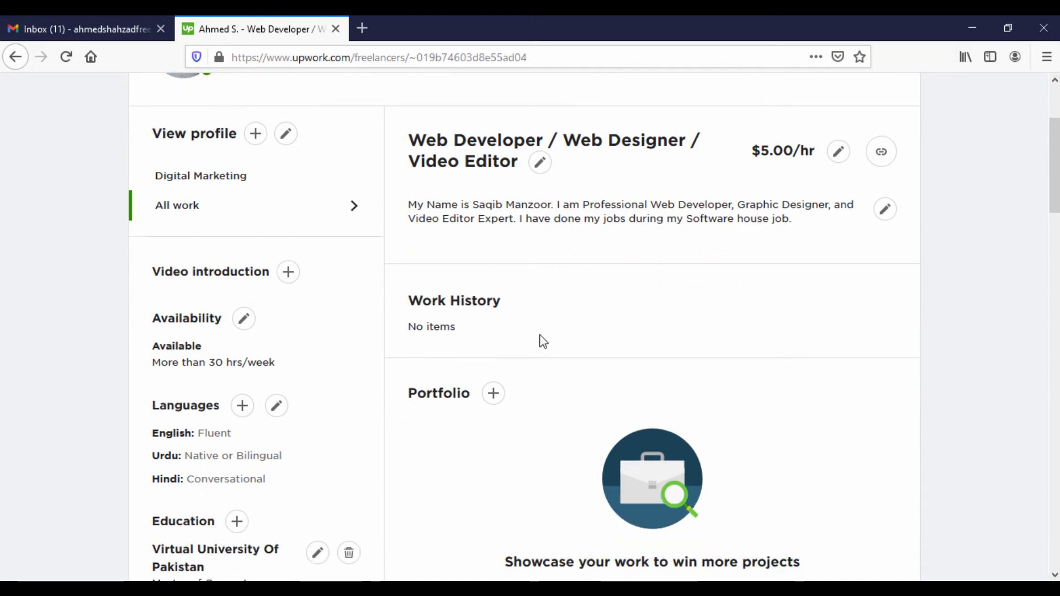
left_click(489, 242)
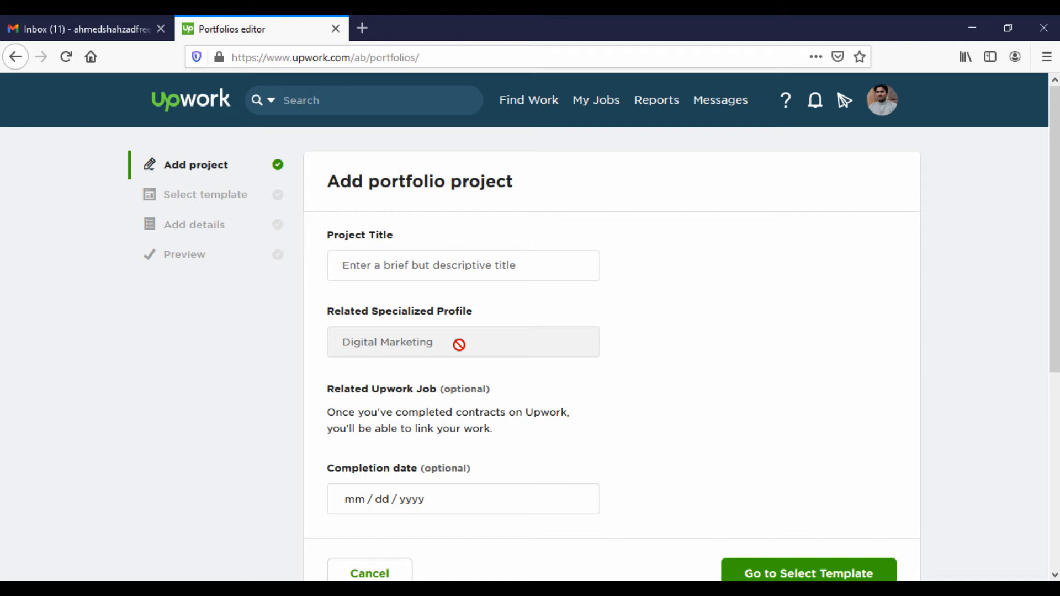
left_click(436, 267)
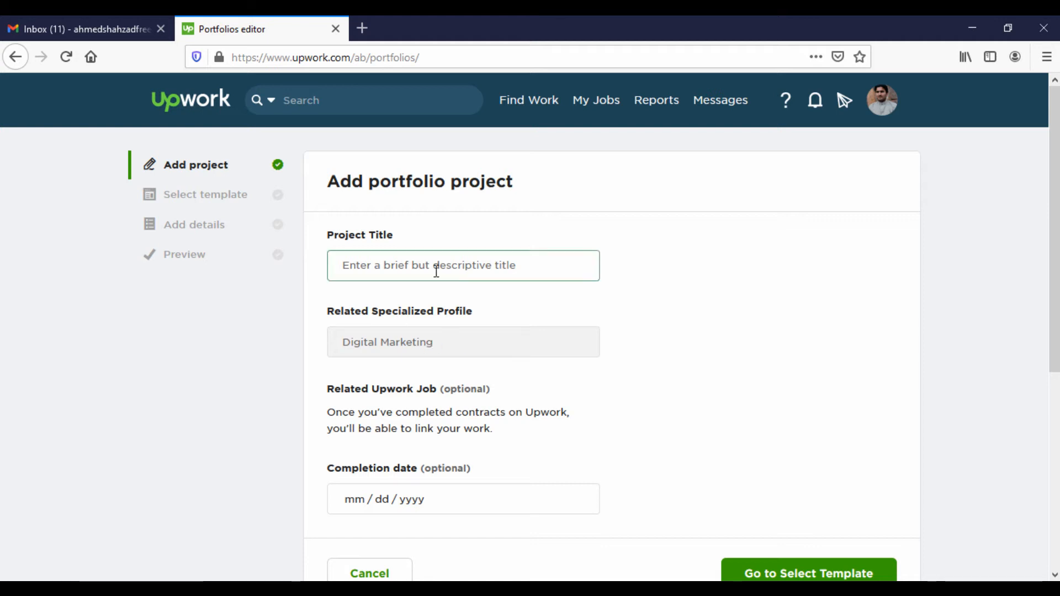
type("B")
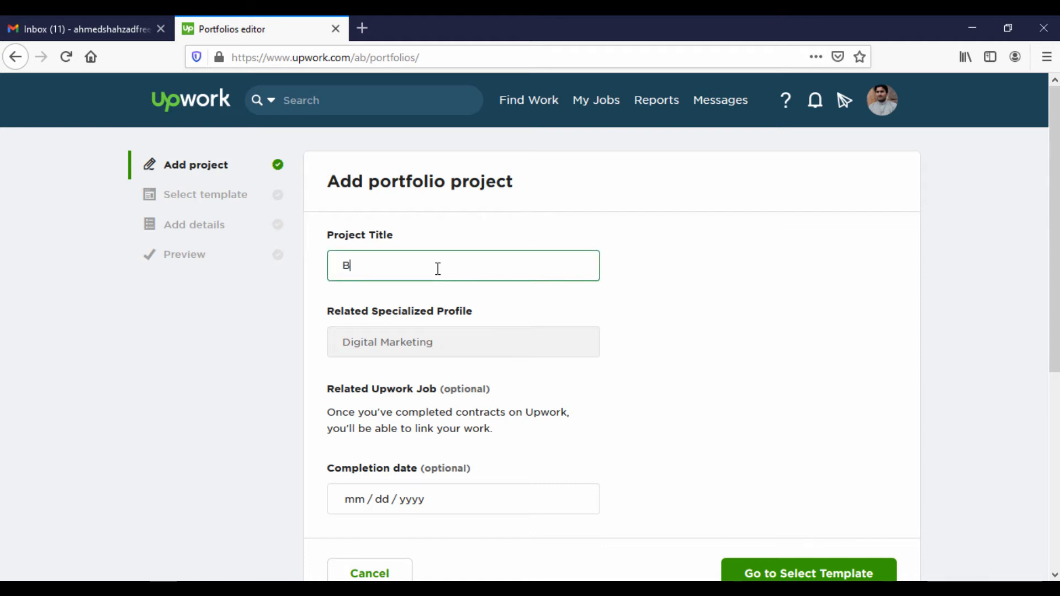
type("anner Adversiement")
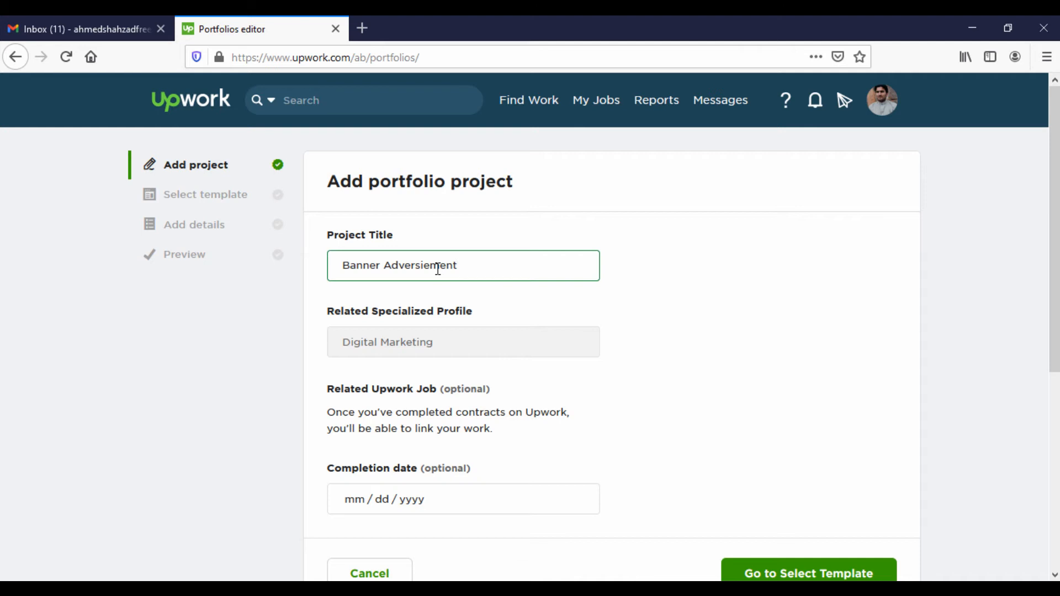
Set the project's completion date to 03/08/2021 and continue to the template selection
scroll(540, 356, "down", 4)
scroll(539, 360, "up", 3)
left_click(352, 424)
left_click(356, 422)
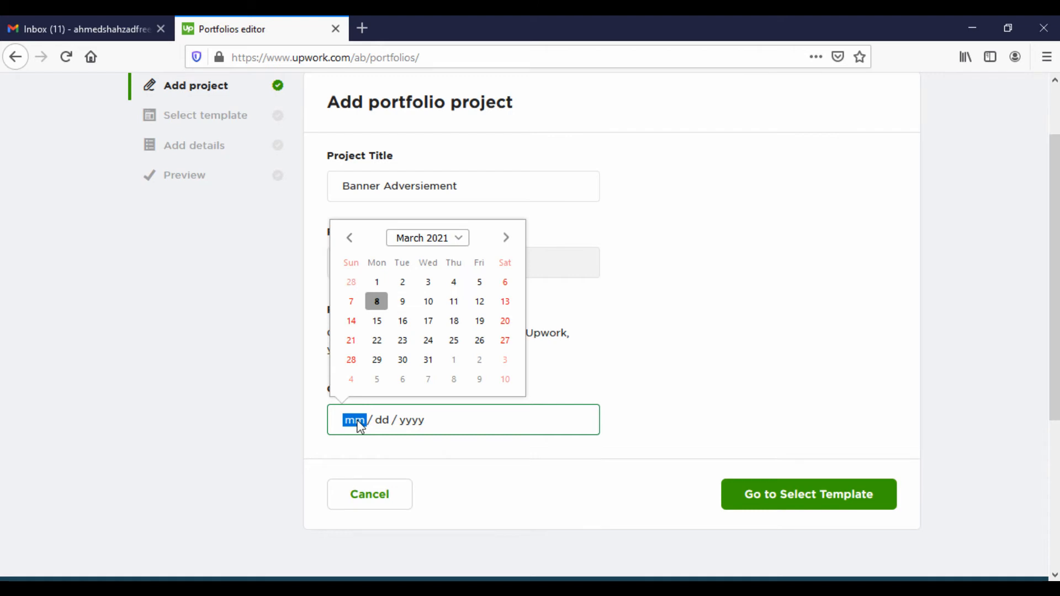
left_click(376, 301)
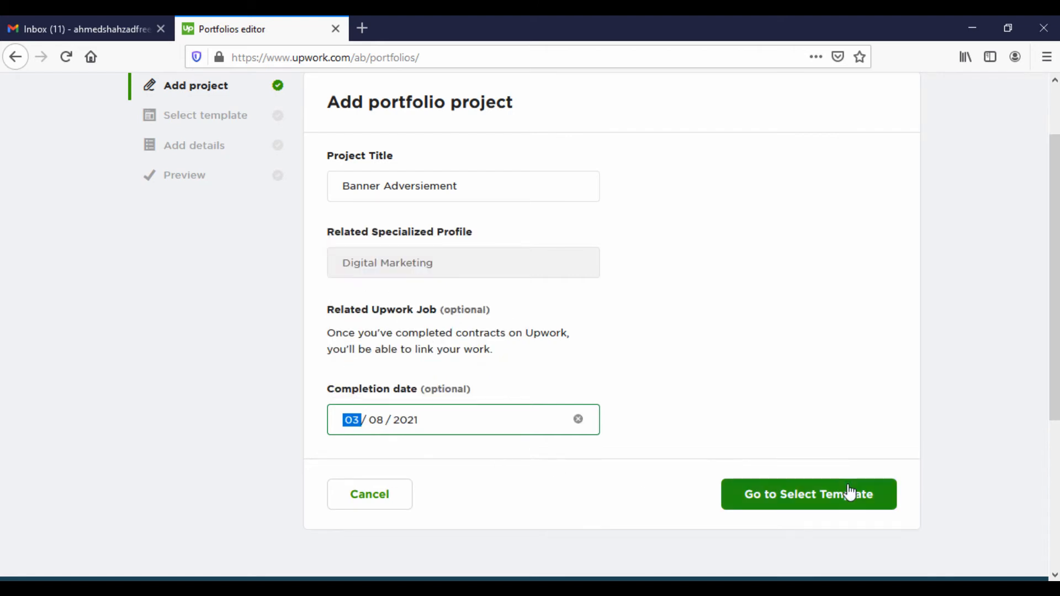
left_click(830, 500)
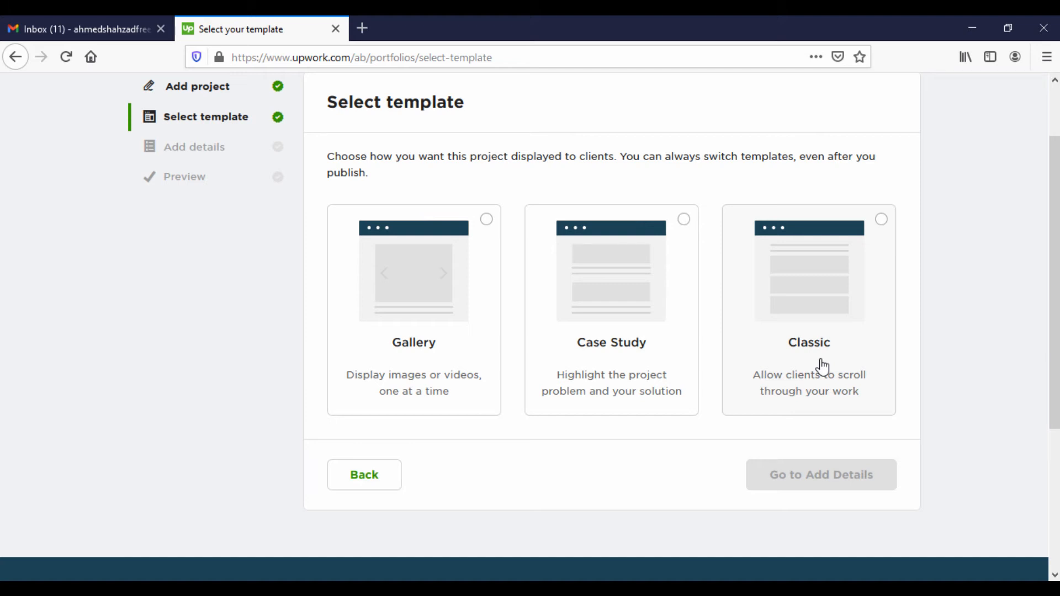
Choose the Gallery template for the portfolio project and continue to adding details
left_click(449, 380)
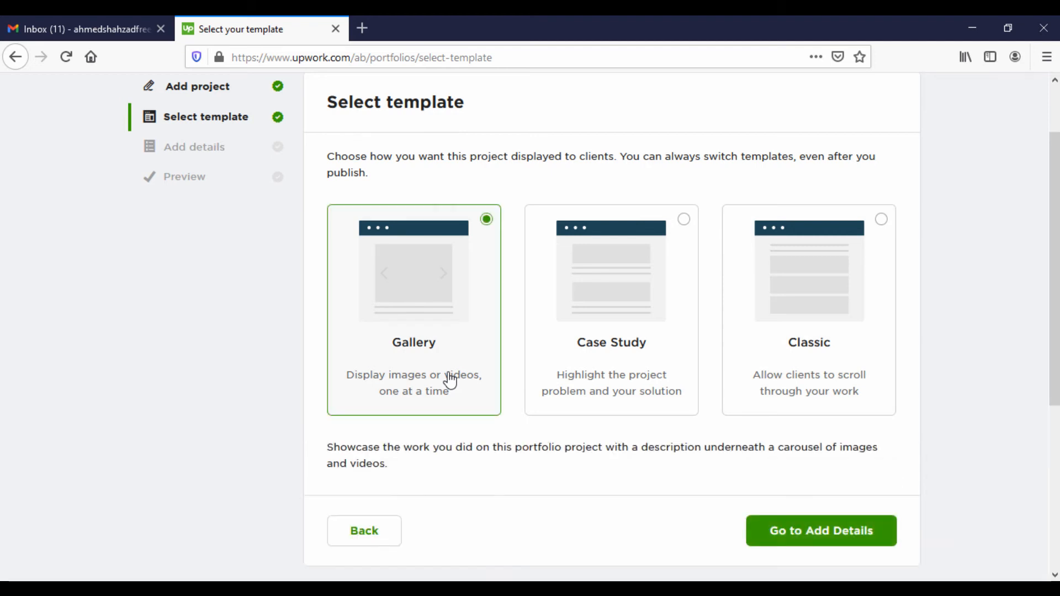
left_click(826, 533)
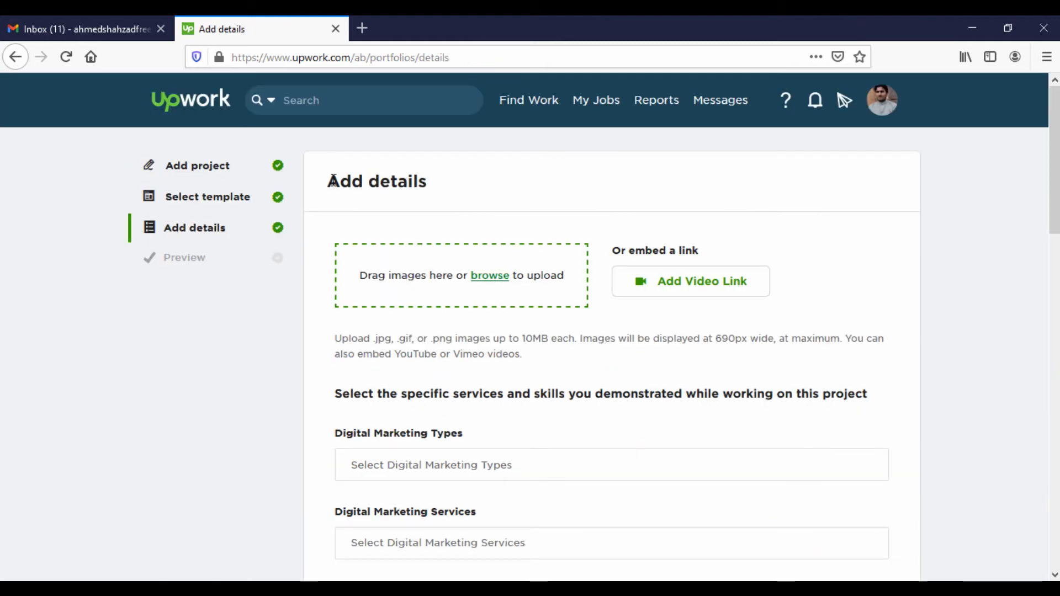
left_click_drag(327, 182, 441, 187)
left_click(440, 184)
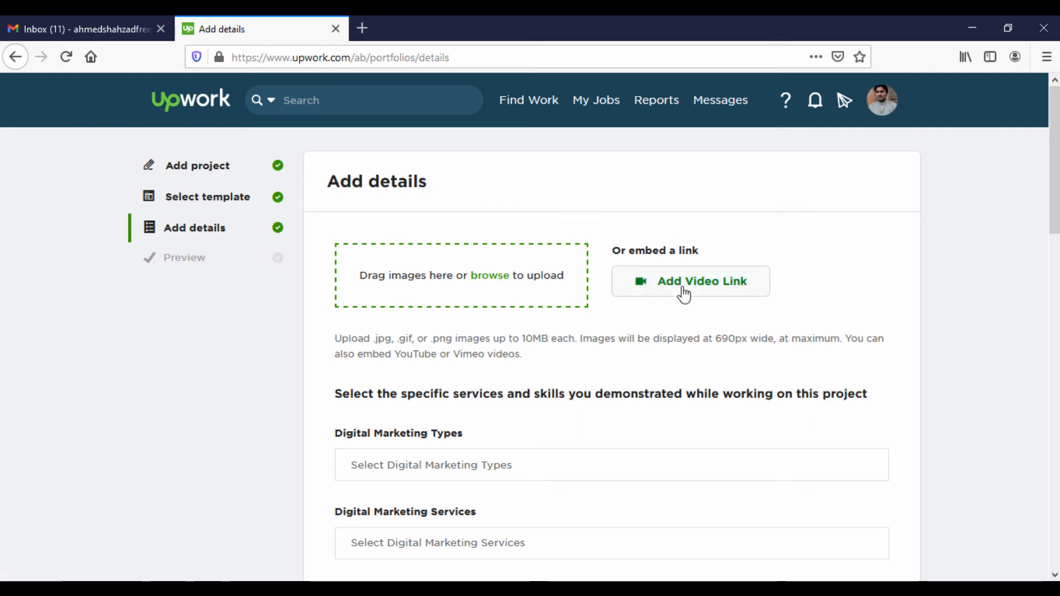
Upload the banner-300x200-1-big image from the Desktop folder to the project and caption it "Banner Ads"
left_click(490, 280)
scroll(315, 257, "down", 2)
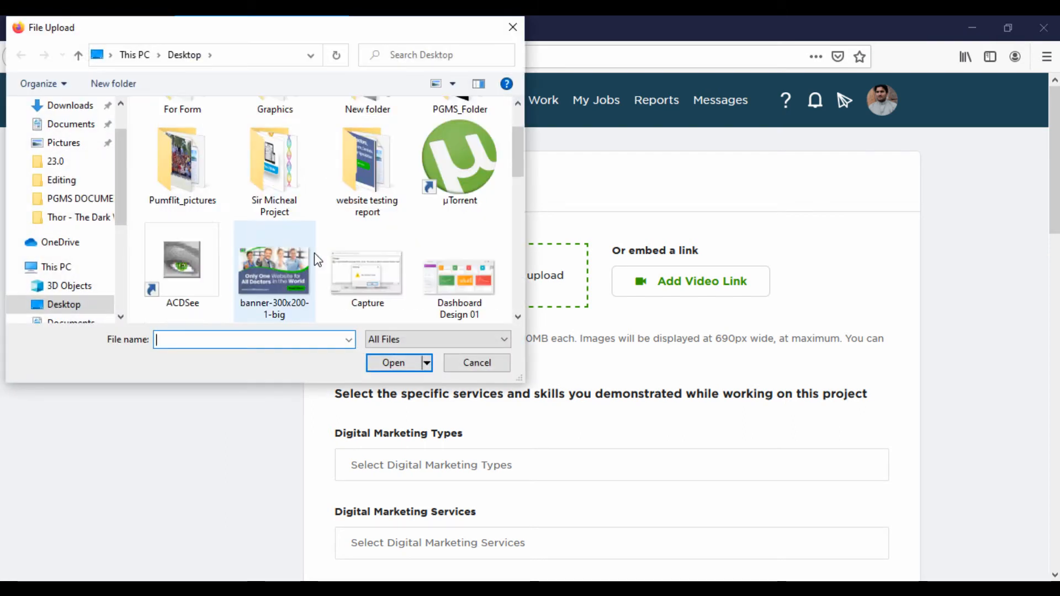
double_click(279, 194)
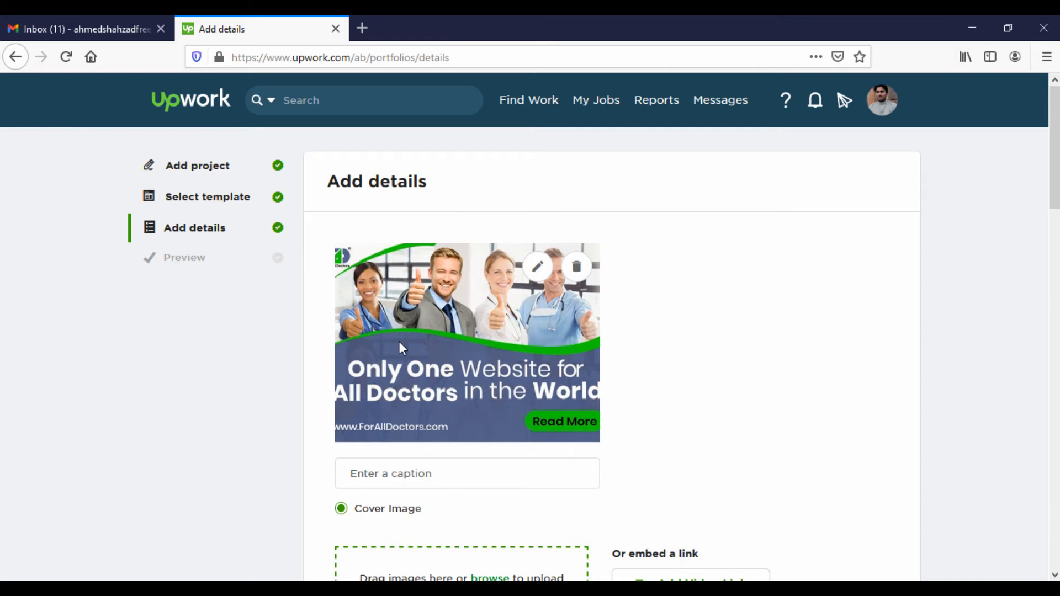
left_click(499, 471)
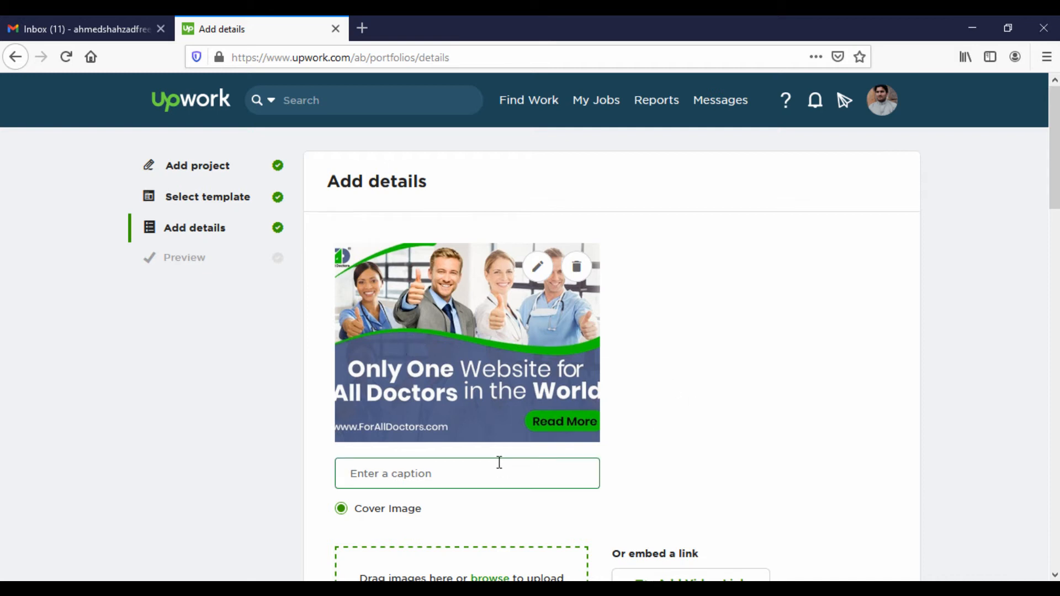
type("Banner Ads")
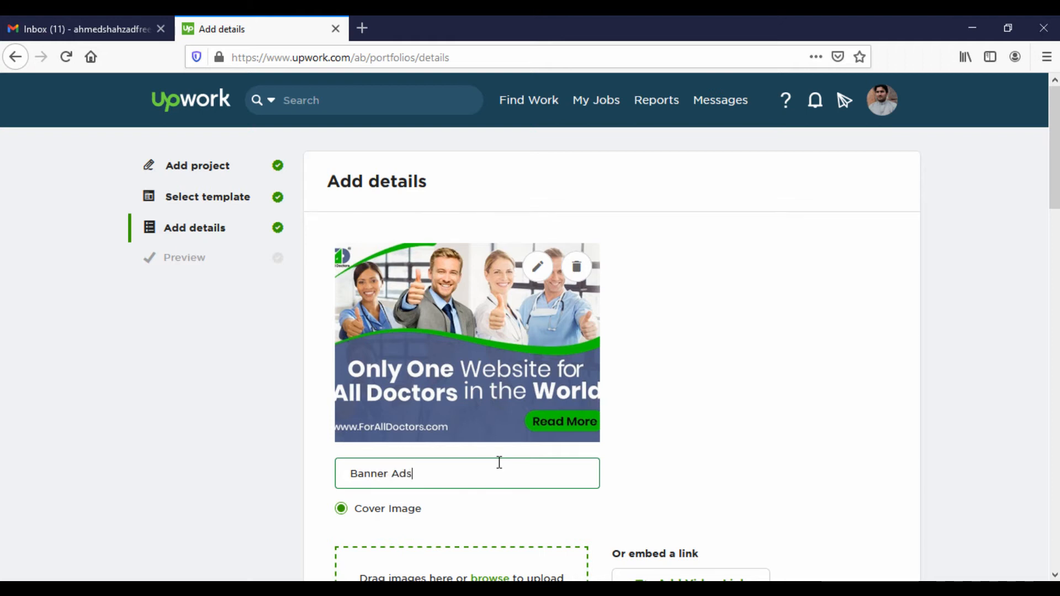
scroll(655, 406, "down", 3)
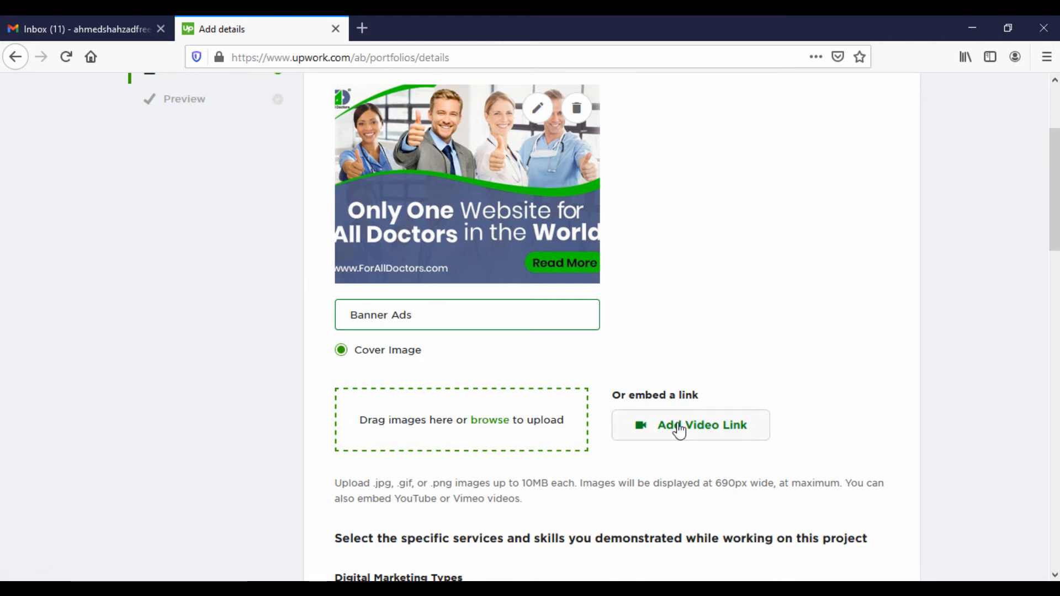
scroll(596, 348, "up", 3)
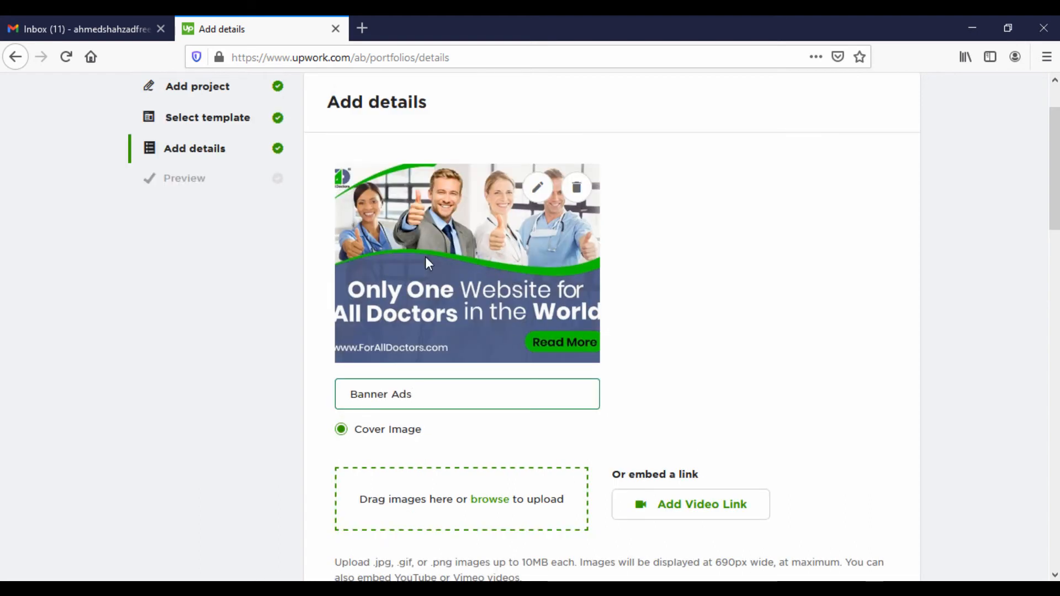
Add Social Media Advertising as the project's digital marketing type
scroll(743, 375, "down", 5)
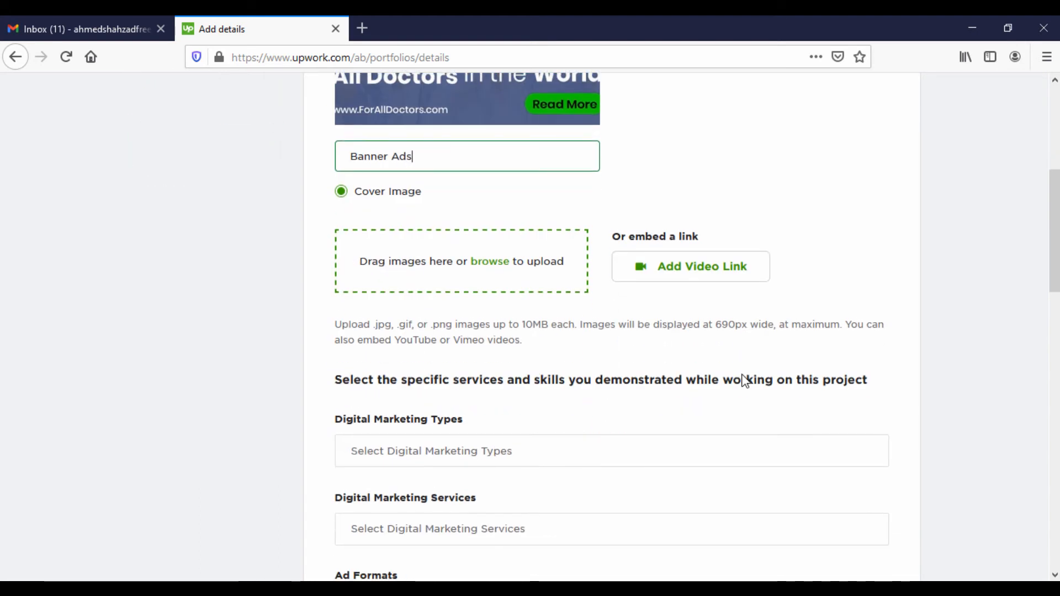
scroll(743, 374, "down", 3)
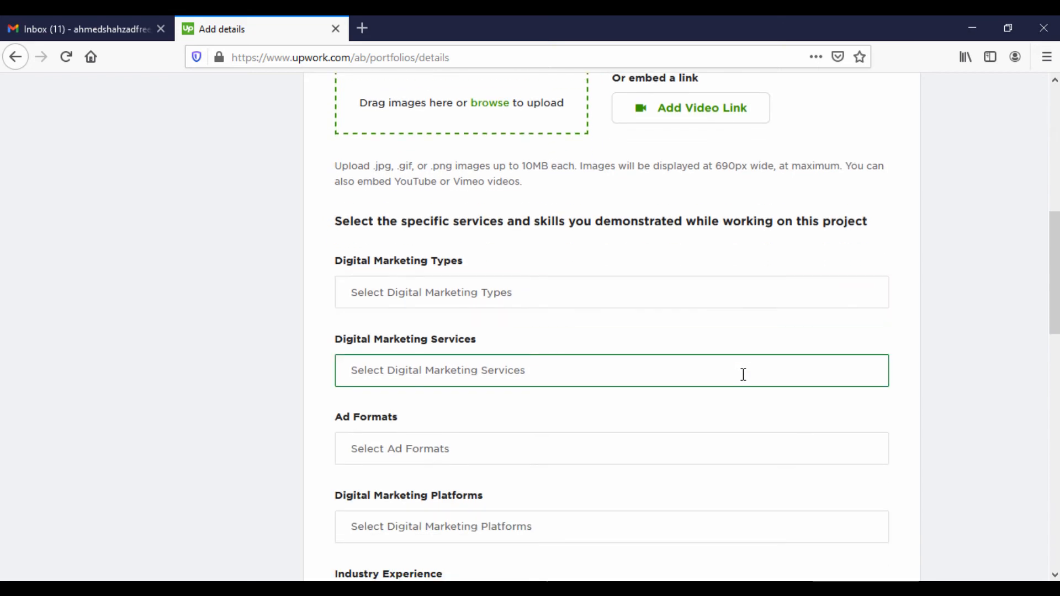
left_click(431, 307)
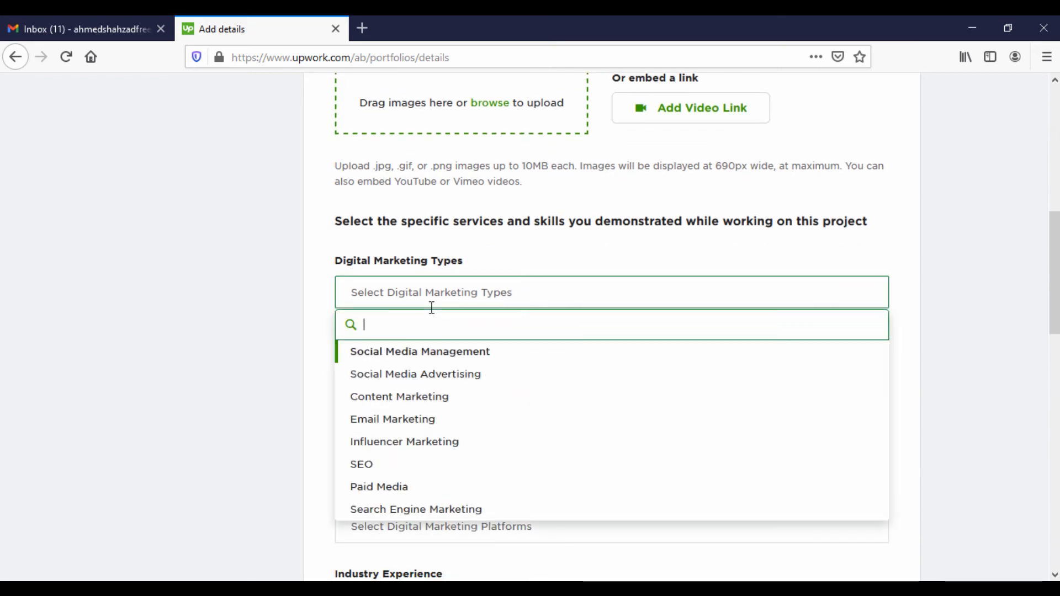
left_click(452, 384)
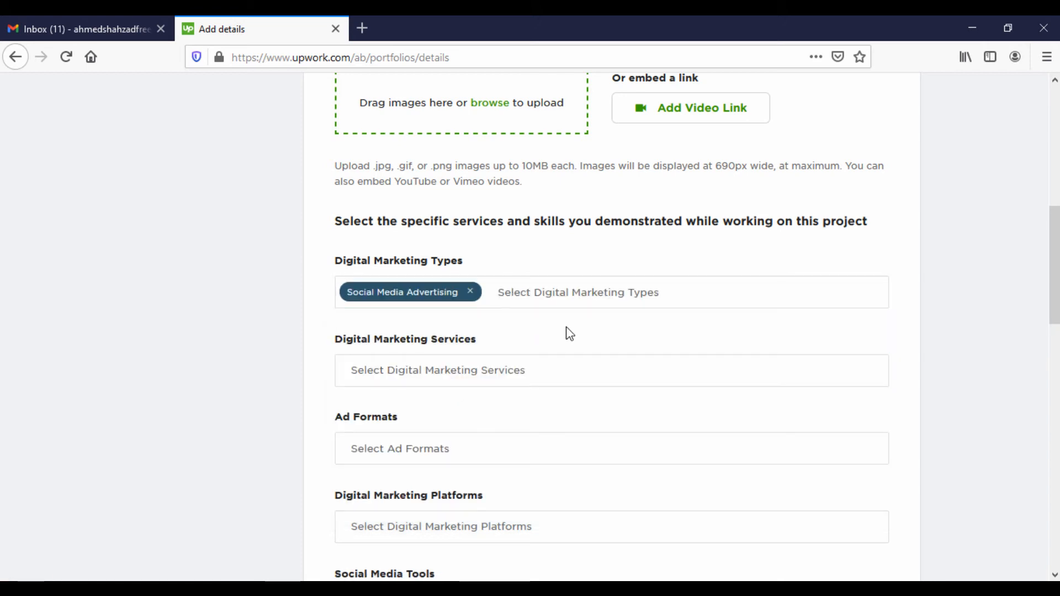
left_click(608, 301)
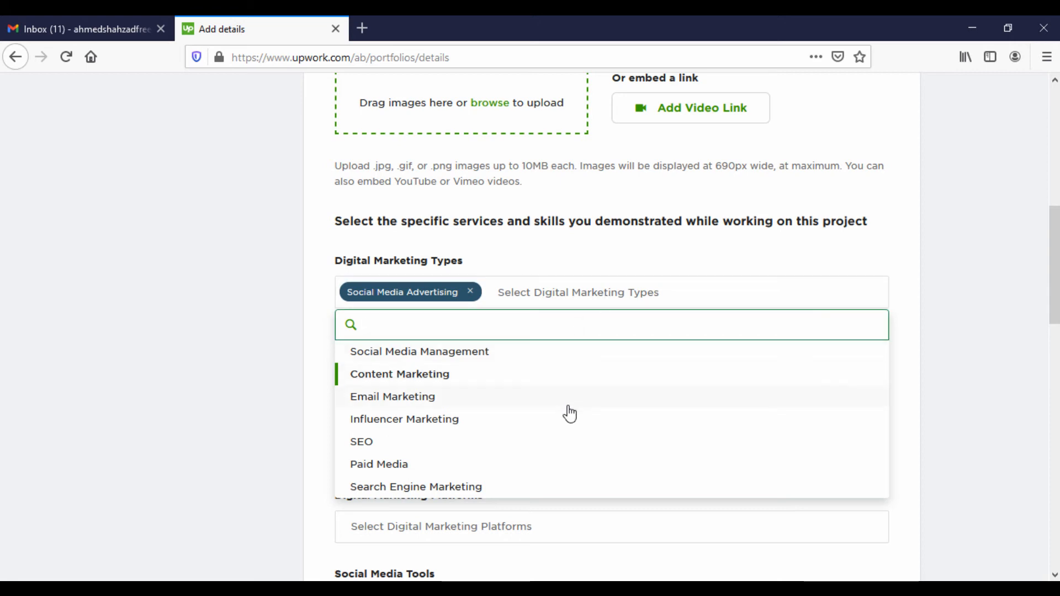
left_click(199, 331)
Add Facebook Advertising as the project's digital marketing service
left_click(458, 367)
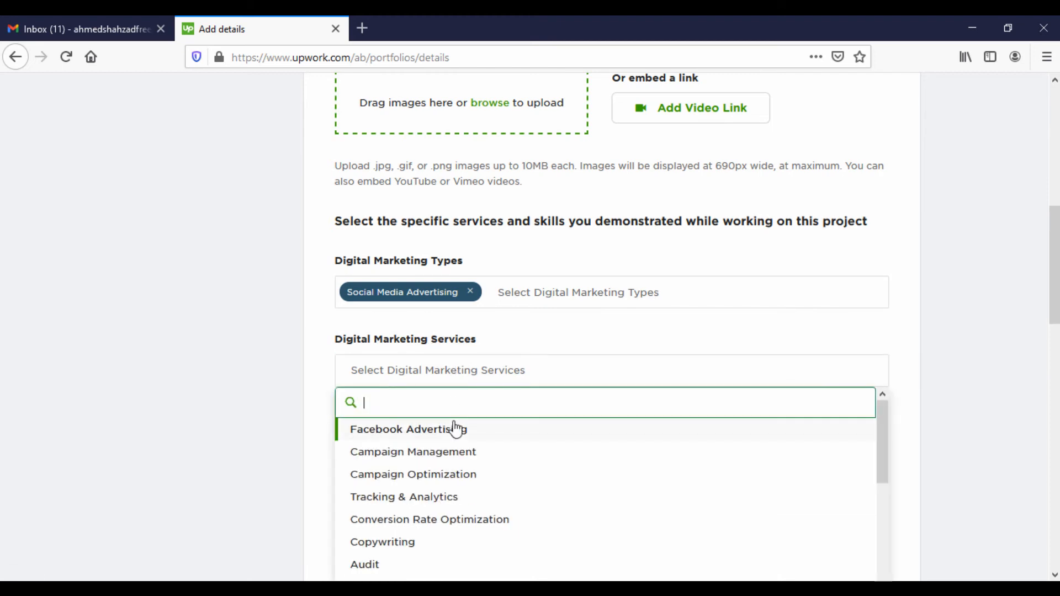
left_click(439, 432)
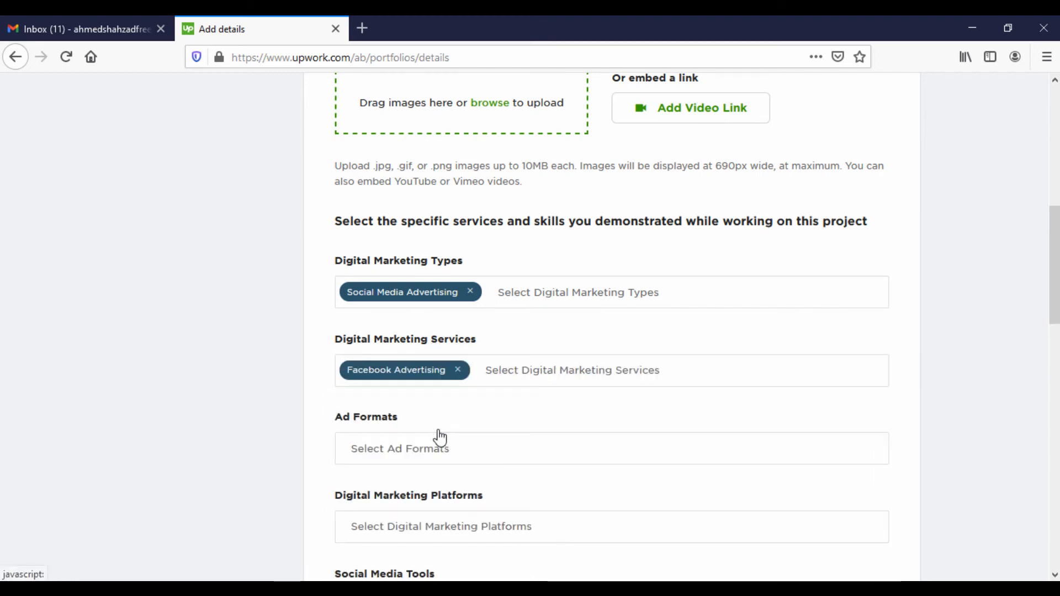
left_click(531, 374)
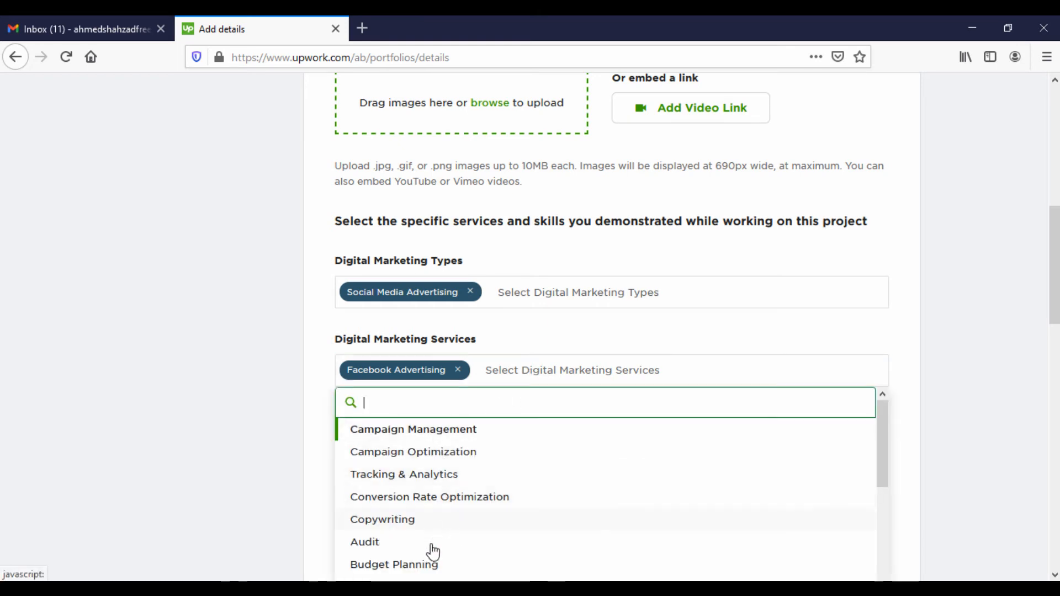
left_click(293, 426)
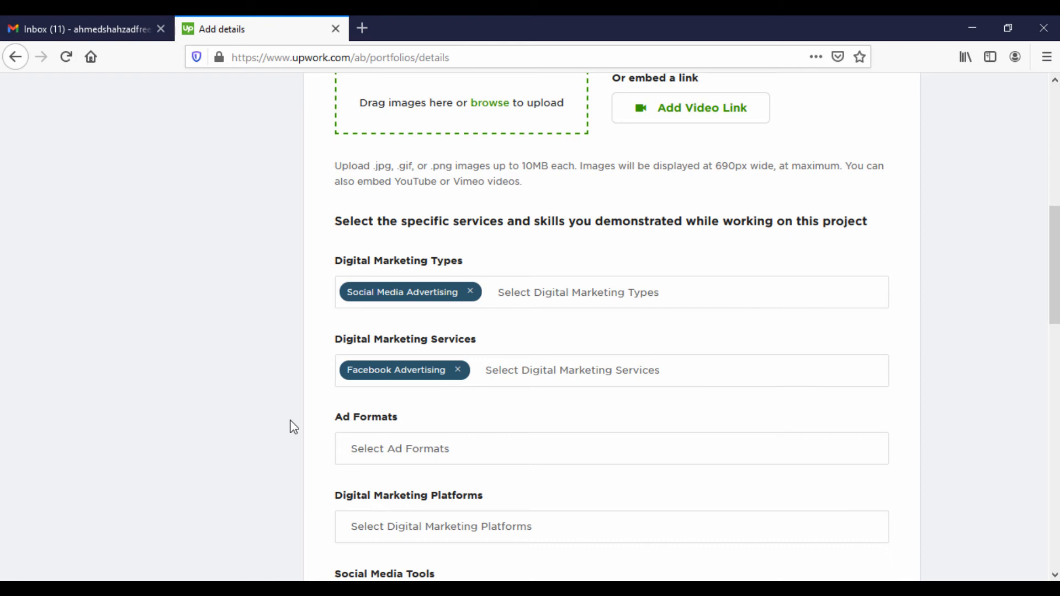
Add Desktop, Display Ads and Mobile as the project's ad formats
scroll(291, 428, "down", 3)
left_click(417, 283)
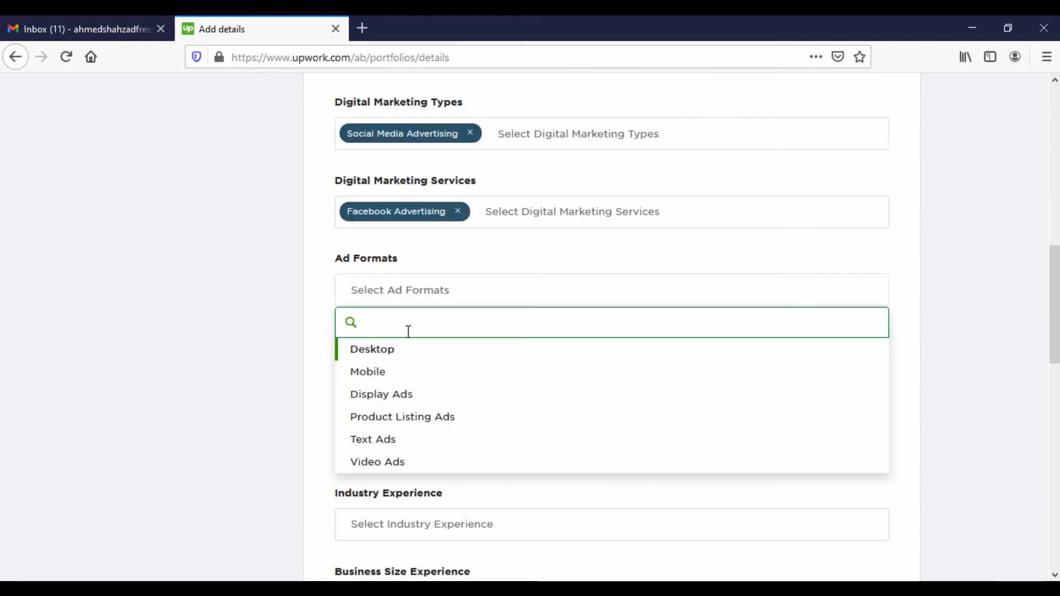
left_click(395, 353)
left_click(484, 292)
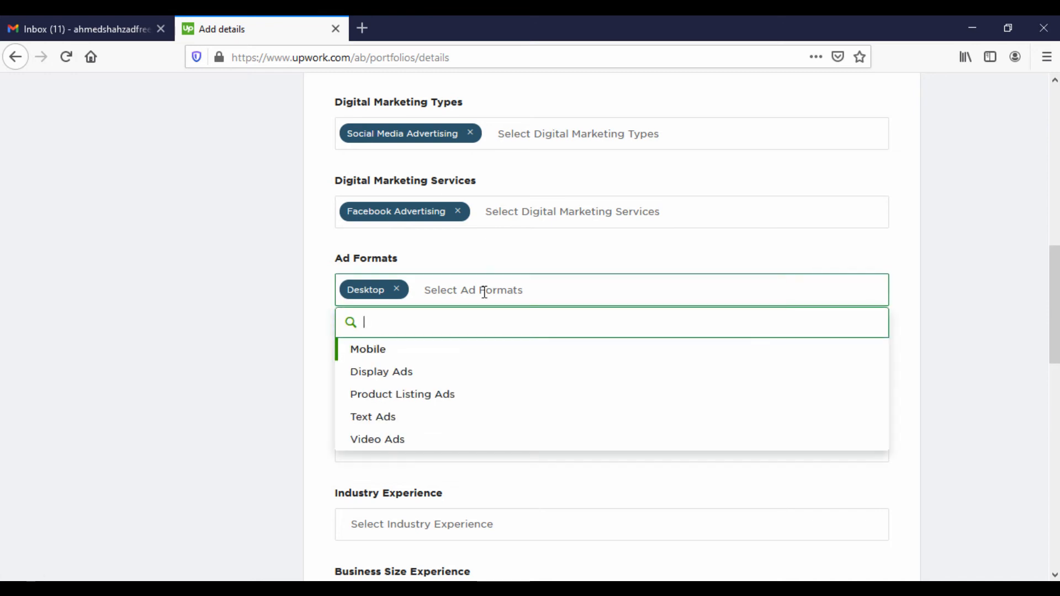
left_click(429, 371)
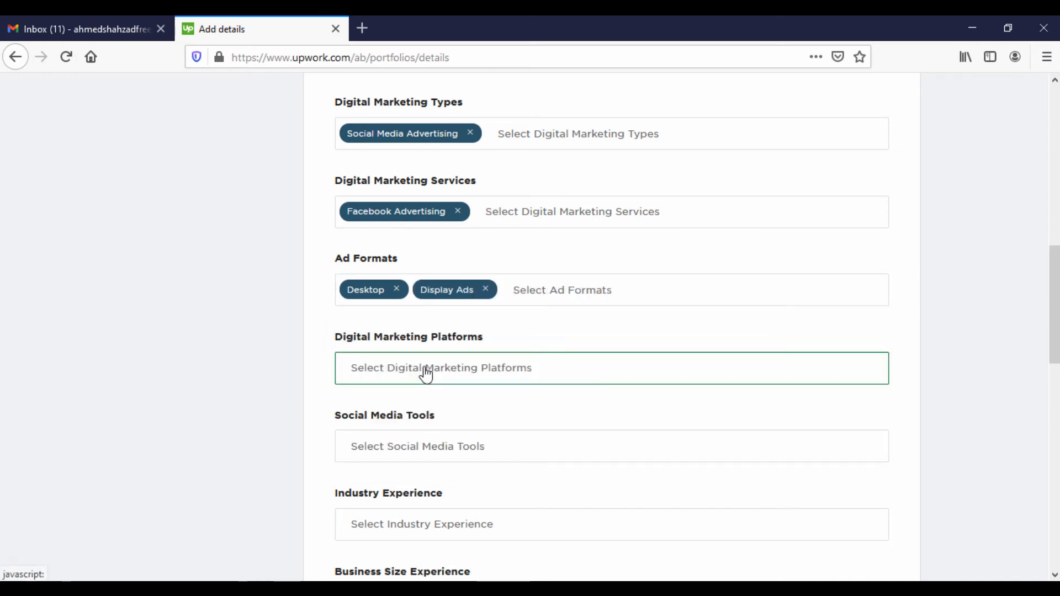
left_click(558, 301)
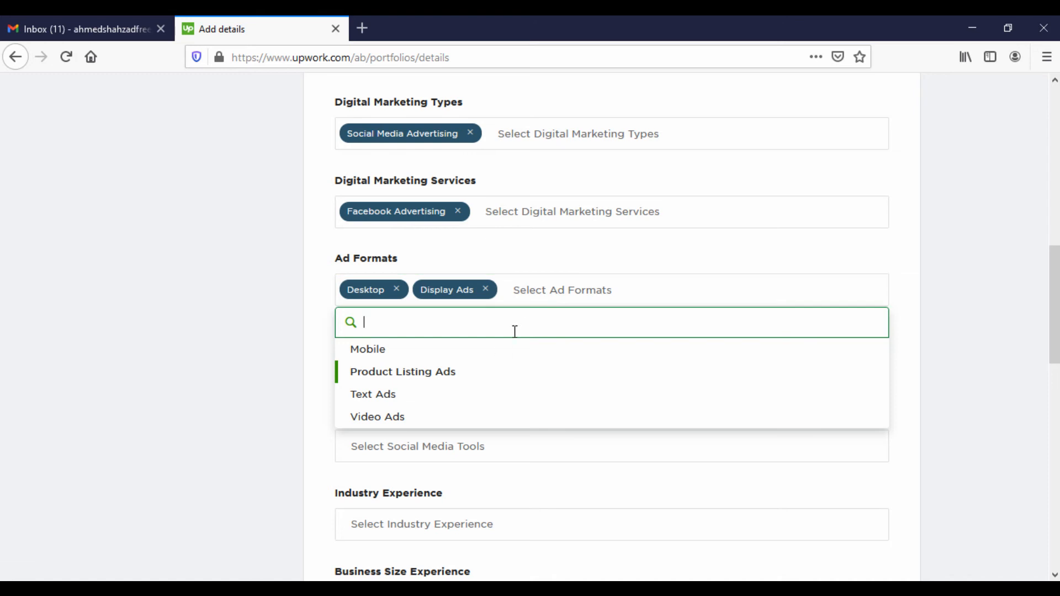
left_click(498, 351)
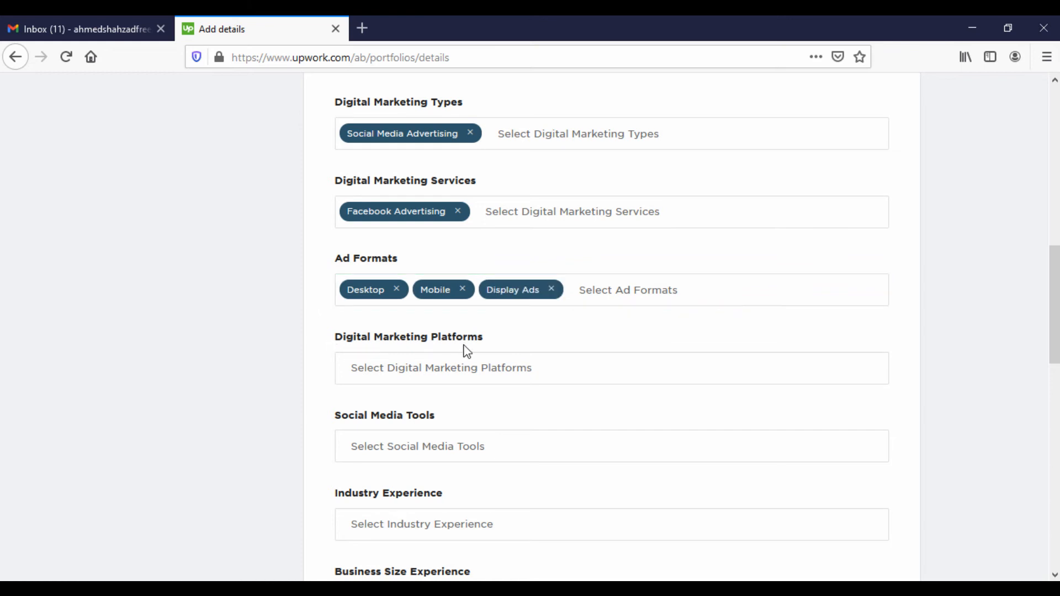
Add Facebook and Google as the project's digital marketing platforms
left_click(417, 367)
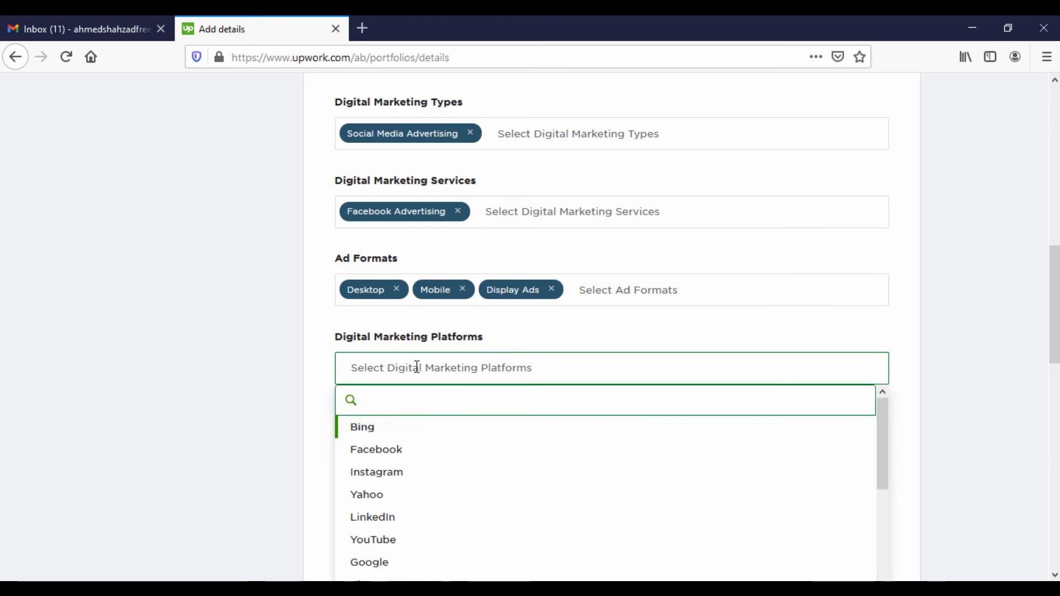
left_click(437, 449)
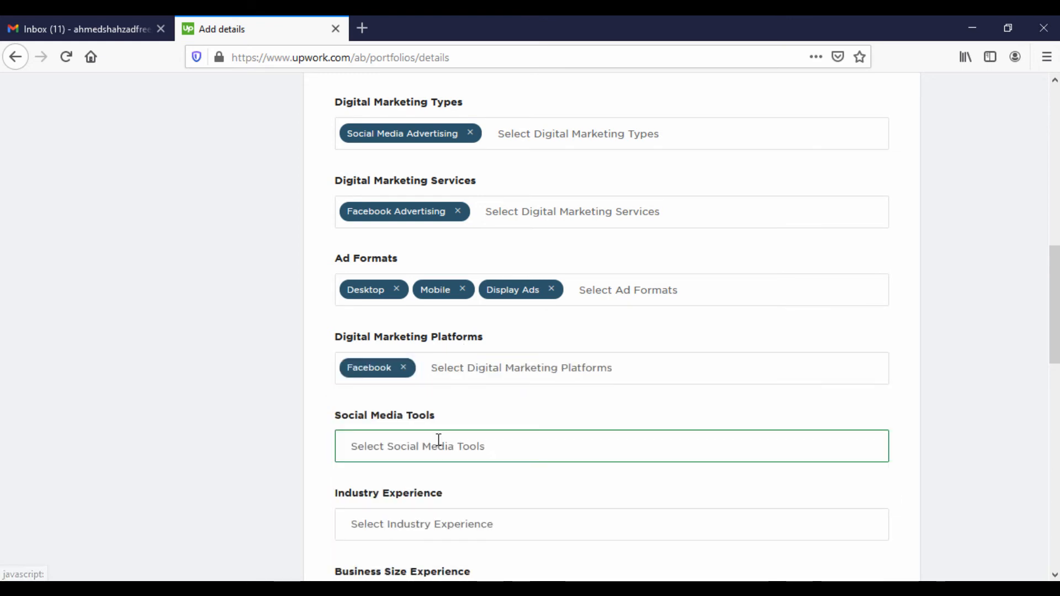
left_click(539, 370)
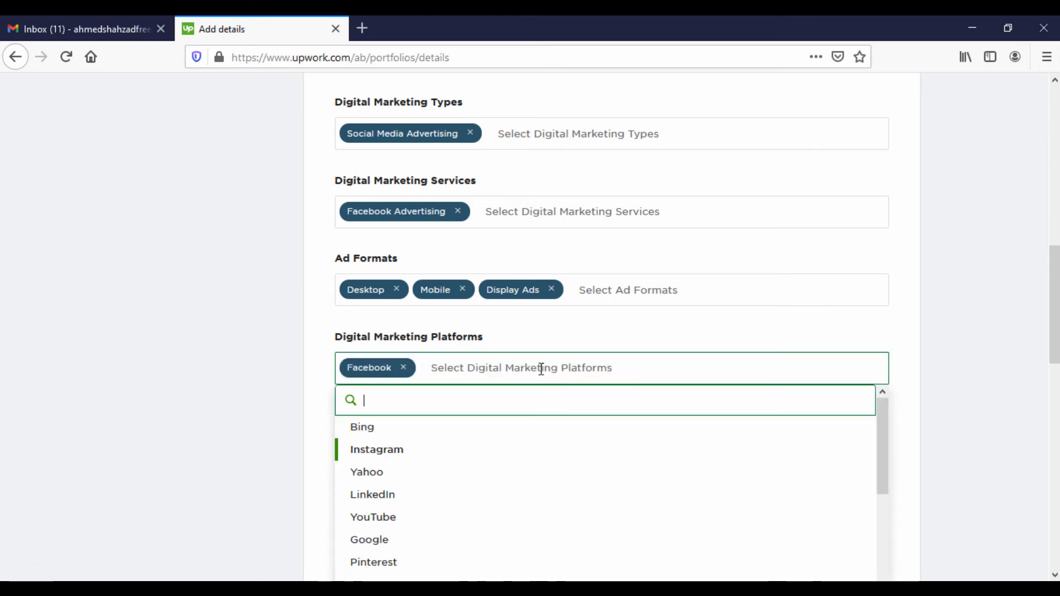
left_click(402, 540)
left_click(209, 411)
Add Google Ads and Facebook Ads Manager as social media tools, and Education as the industry experience
scroll(213, 405, "down", 3)
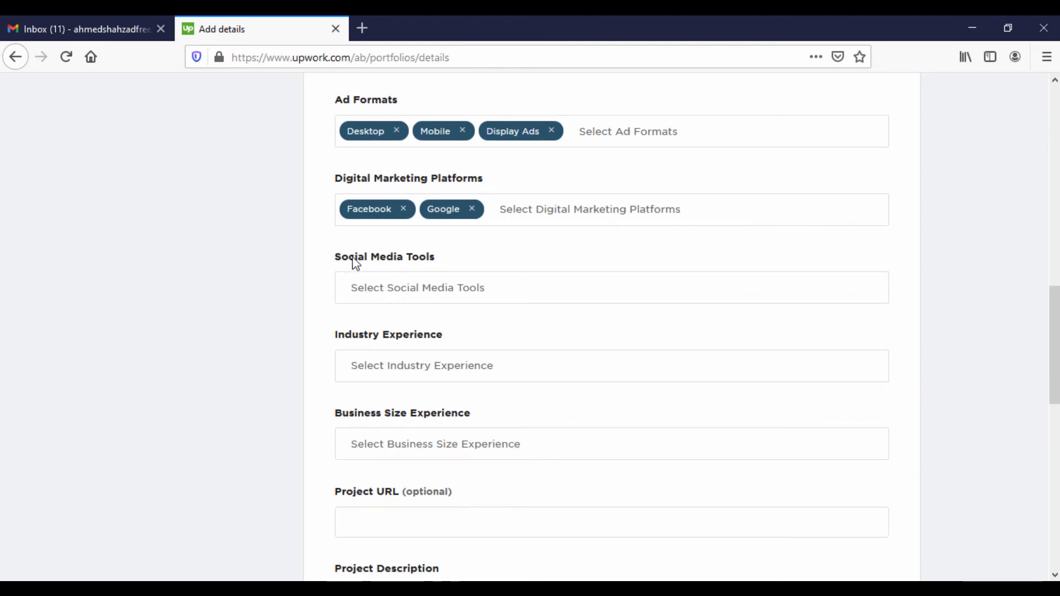
left_click(432, 280)
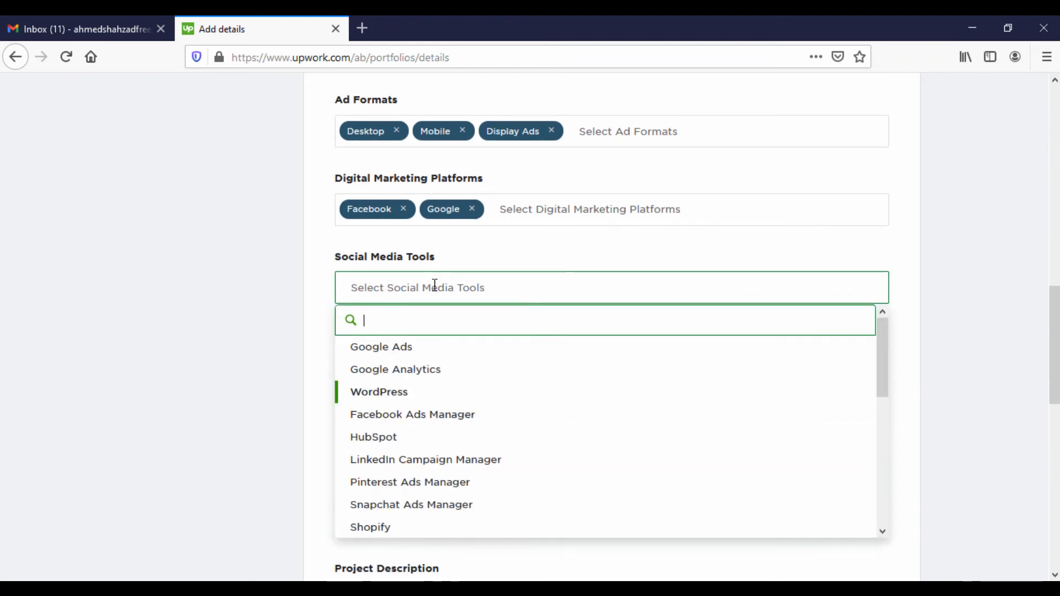
left_click(406, 348)
left_click(501, 295)
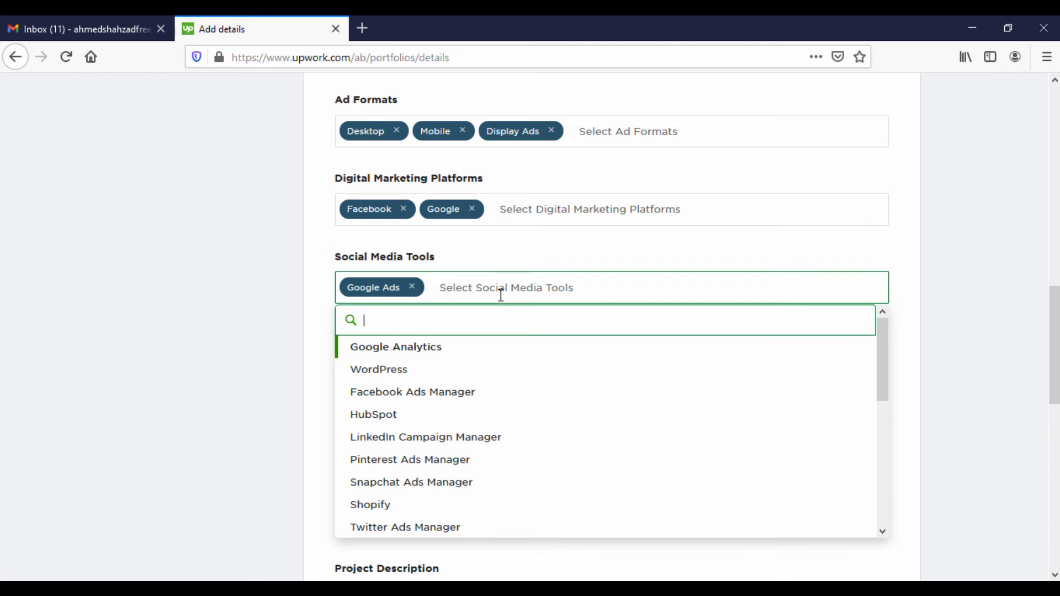
left_click(447, 392)
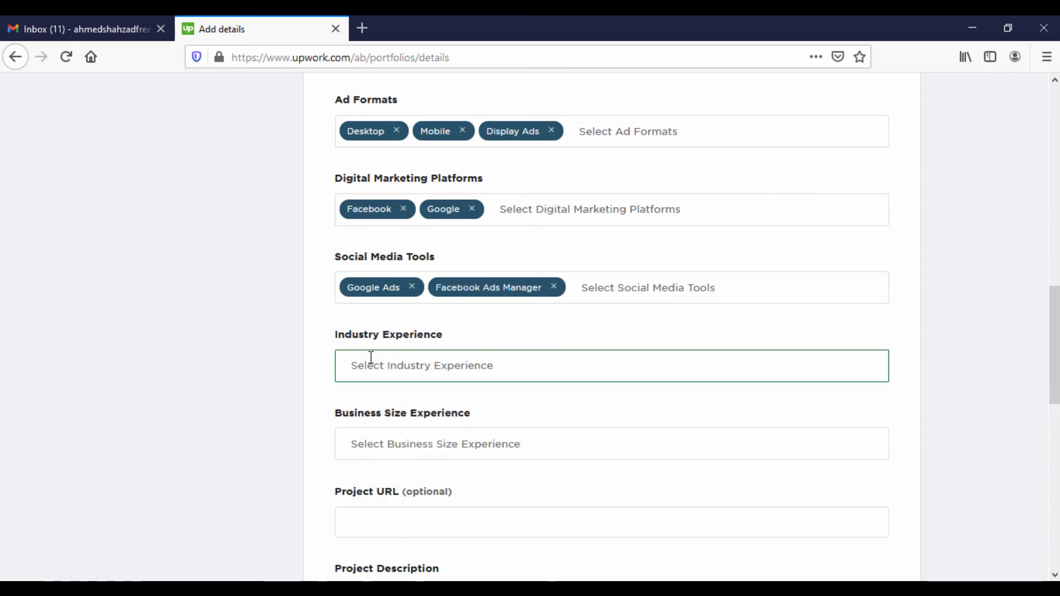
left_click(419, 369)
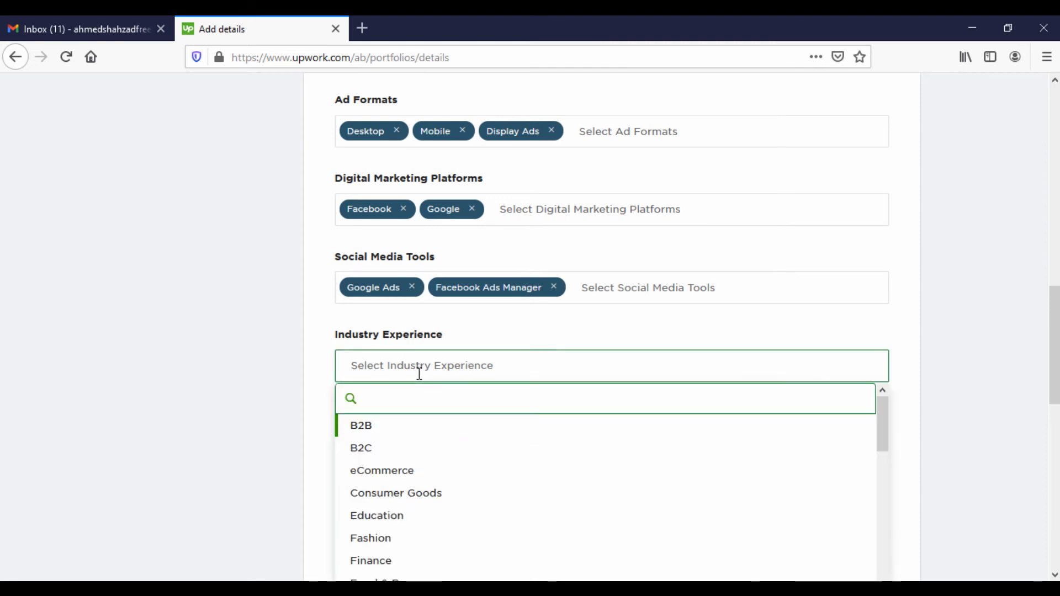
left_click(406, 519)
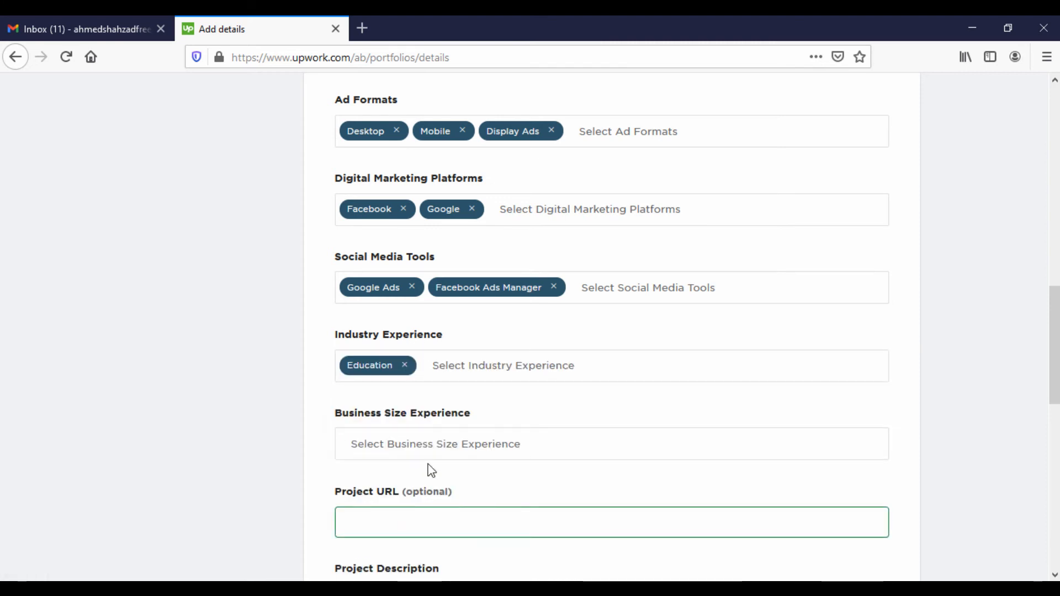
Add Media & Entertainment as industry experience and Small (10-99 employees) as business size experience for the project
left_click(483, 365)
scroll(480, 436, "down", 3)
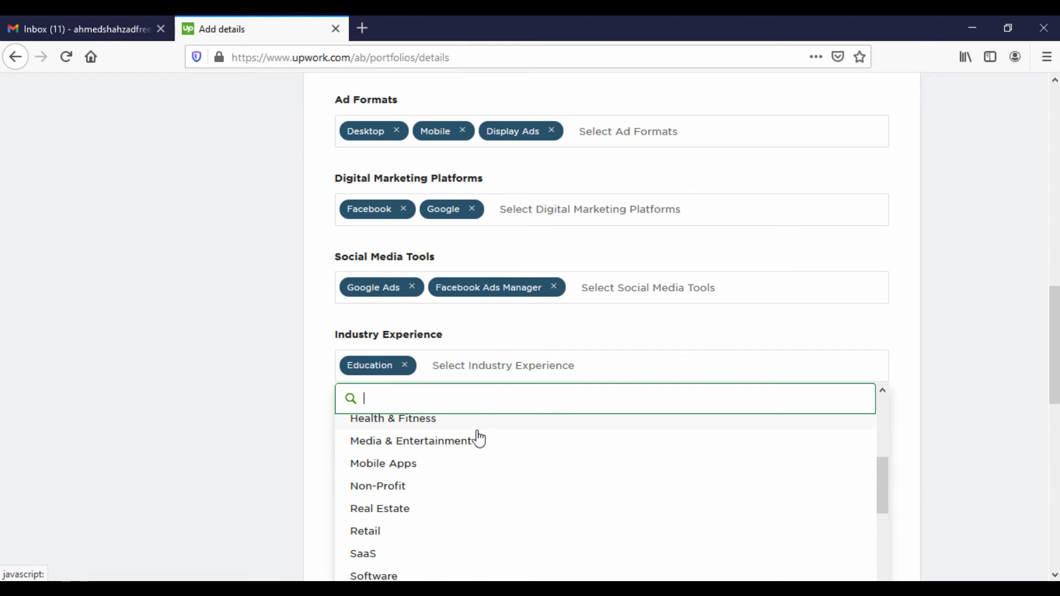
left_click(468, 442)
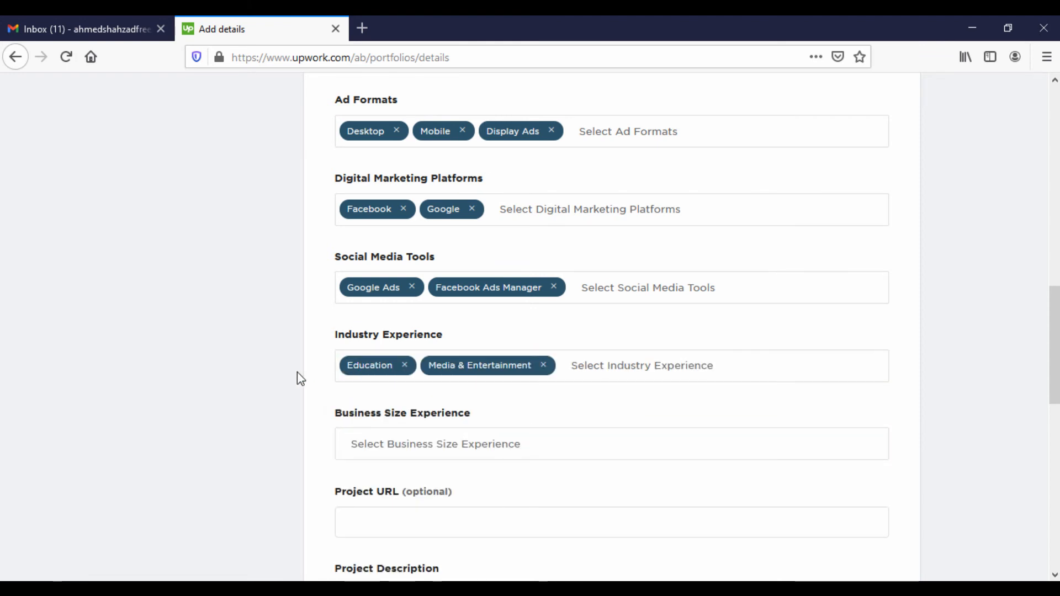
left_click(421, 455)
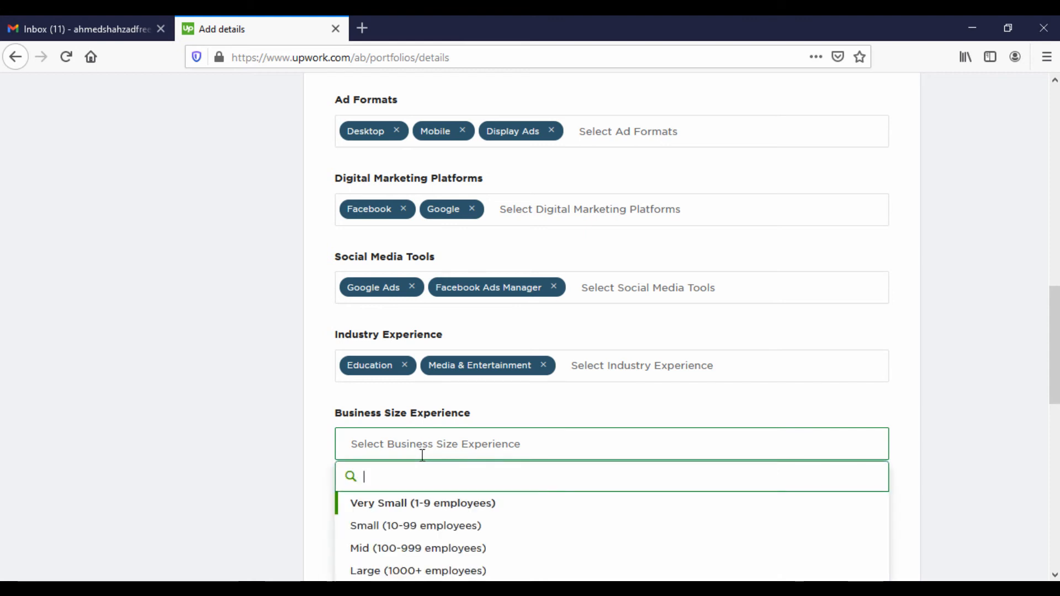
left_click(433, 526)
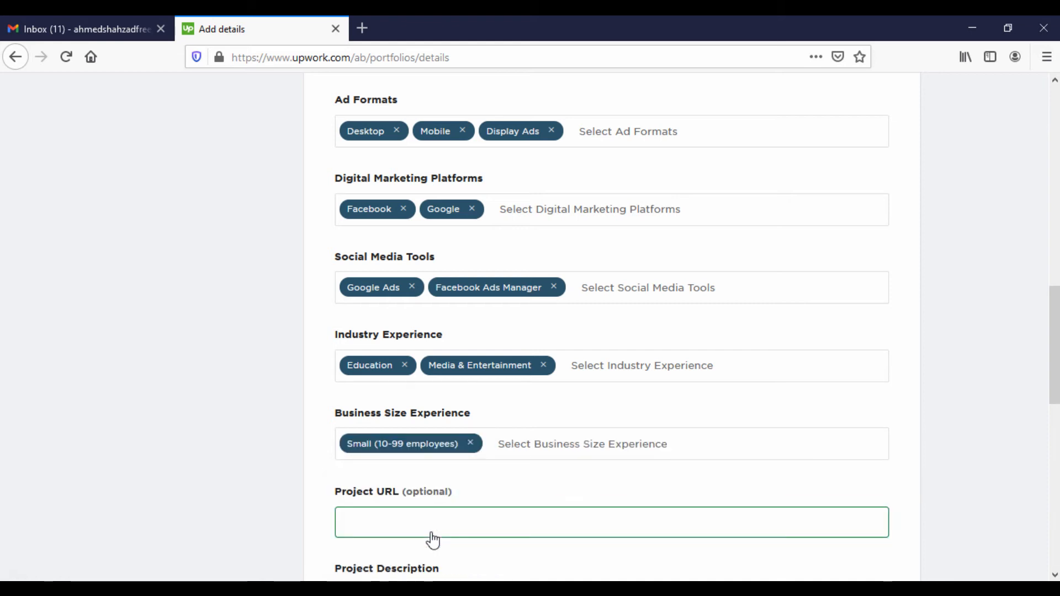
left_click(518, 445)
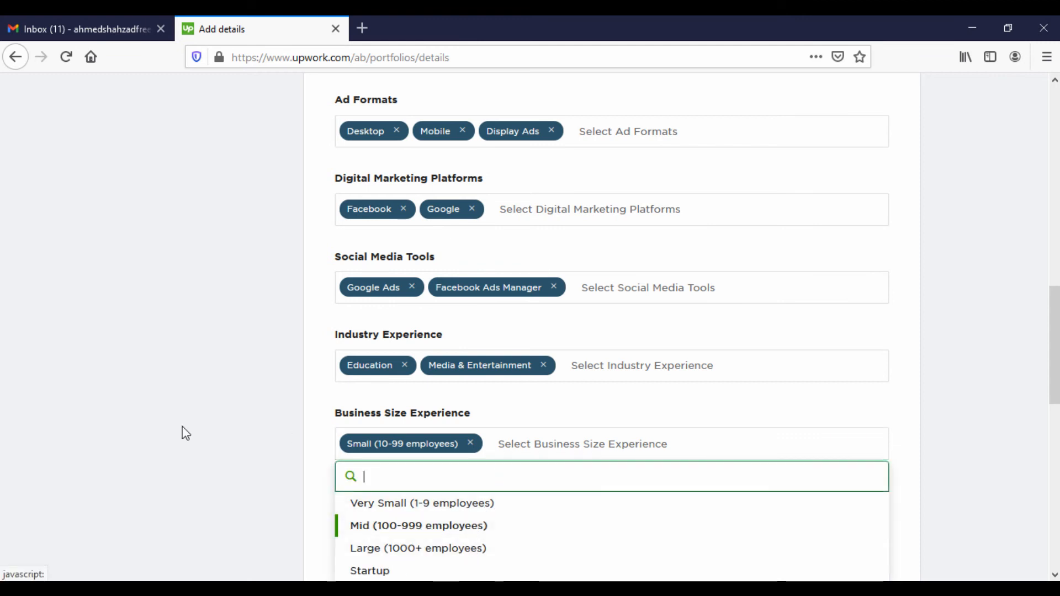
left_click(202, 433)
scroll(287, 386, "down", 4)
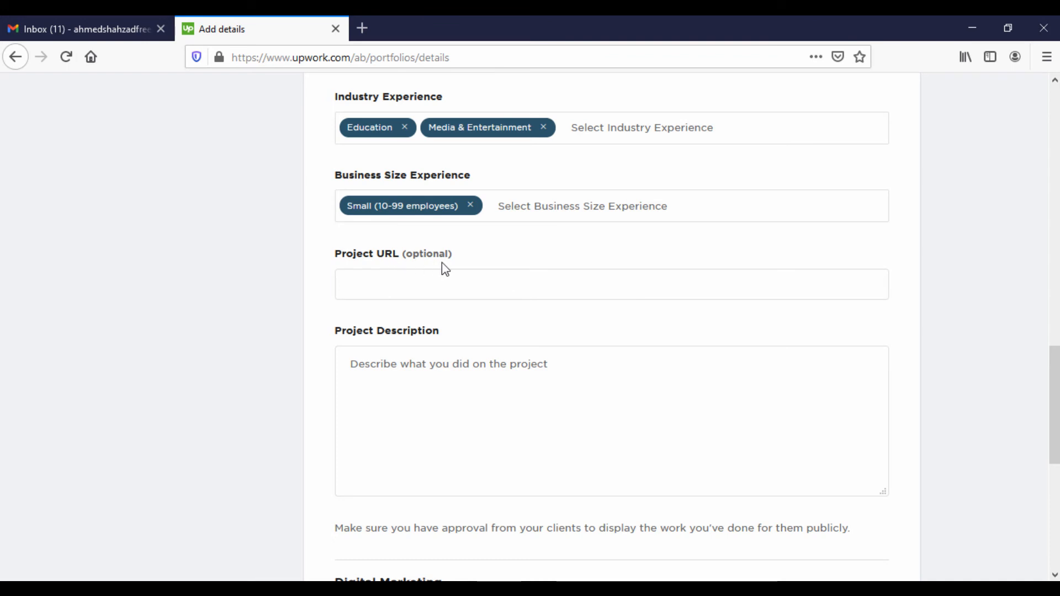
left_click(430, 273)
type("htpp")
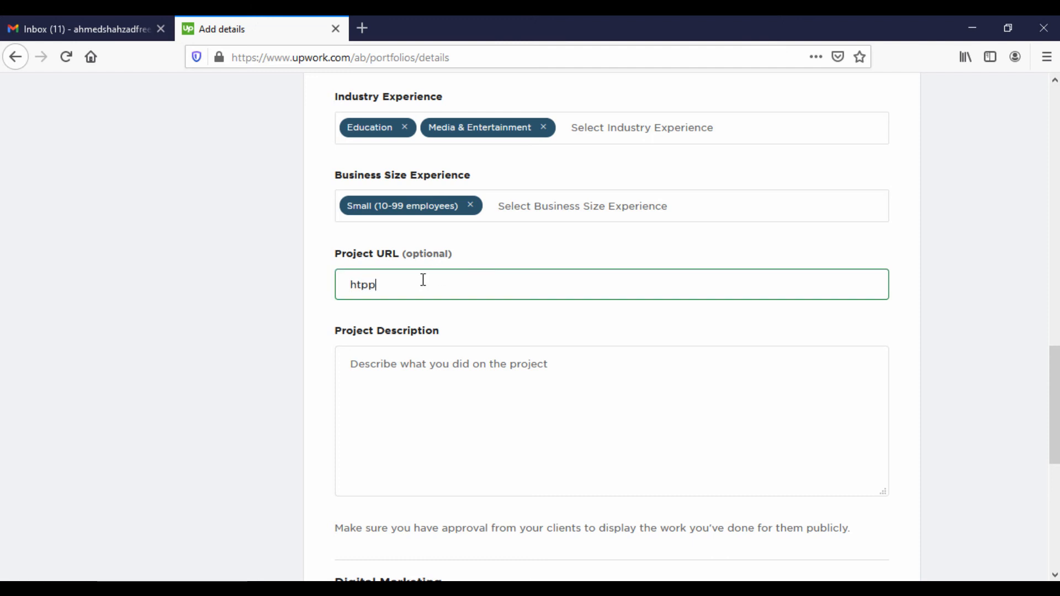
key("BackSpace")
type("ps://www.saqibmanzoor.com")
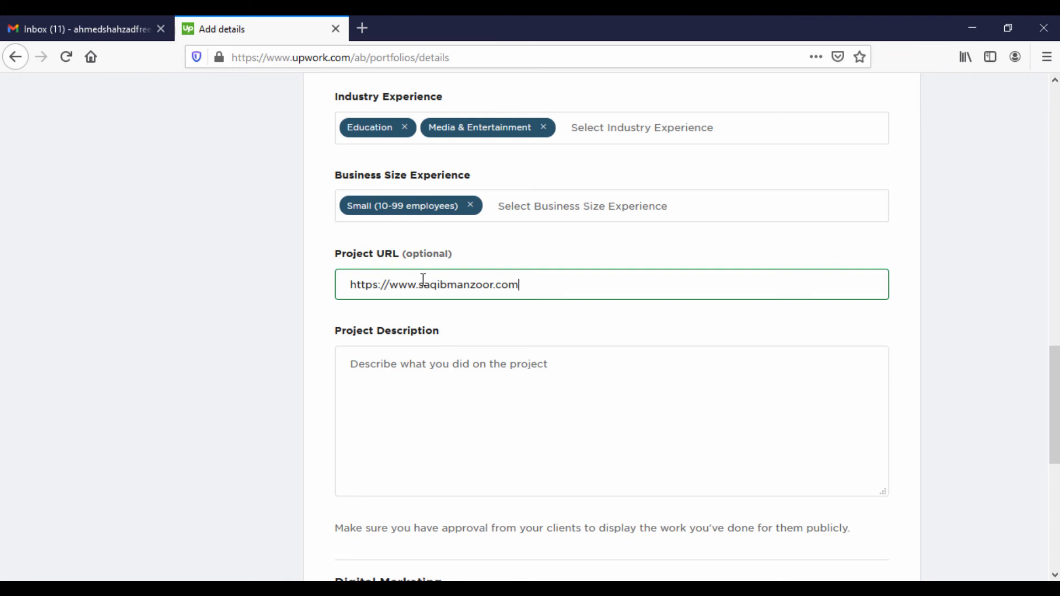
left_click_drag(530, 286, 223, 288)
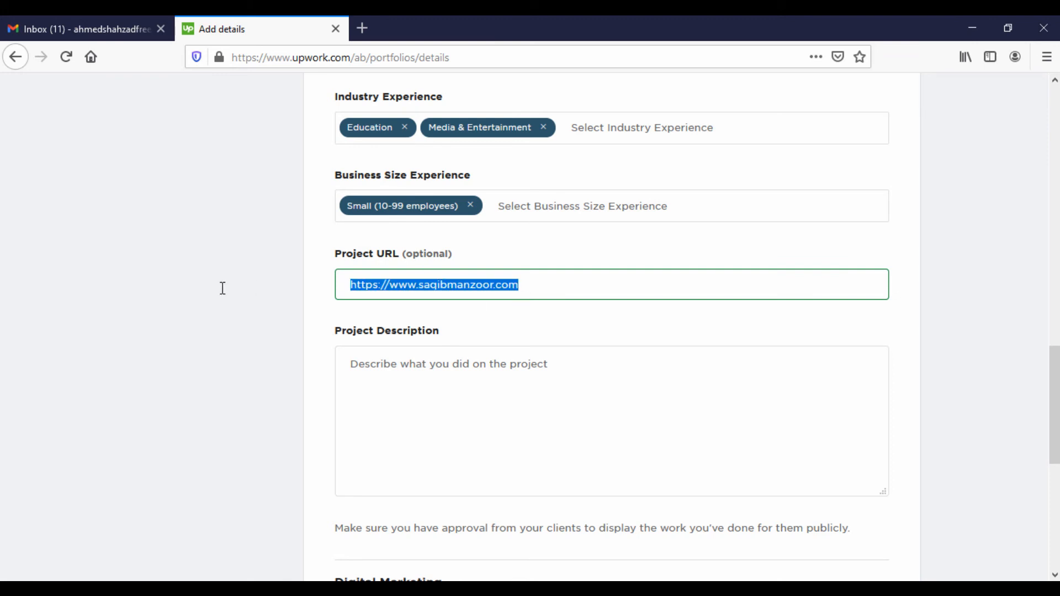
key("BackSpace")
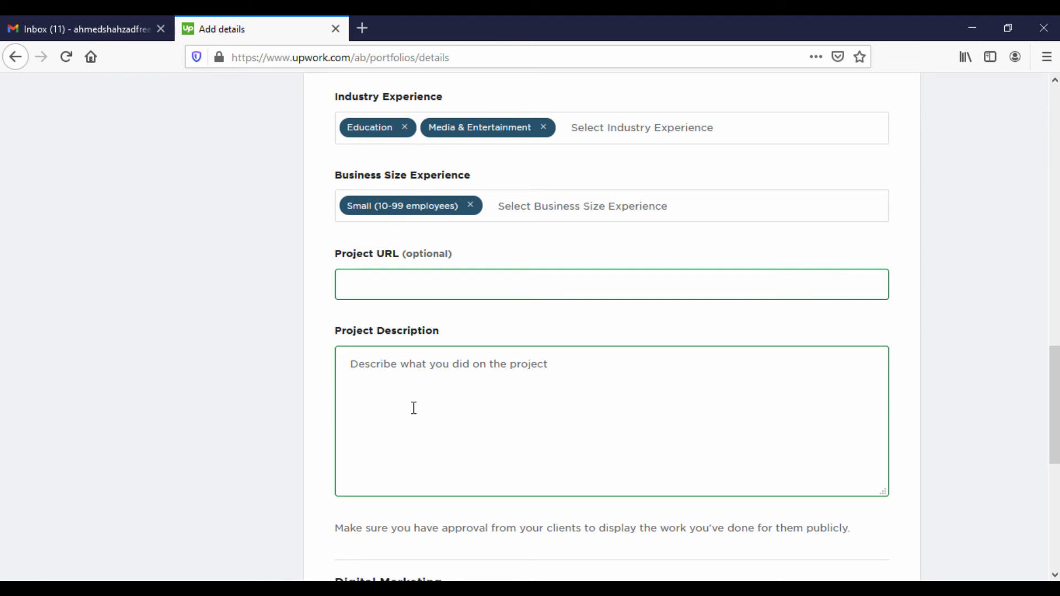
Enter the project description "I create many advertisement banners for facebook and google ads. I am professional in Digital Marketing Advertisement."
left_click(384, 389)
type("I cr")
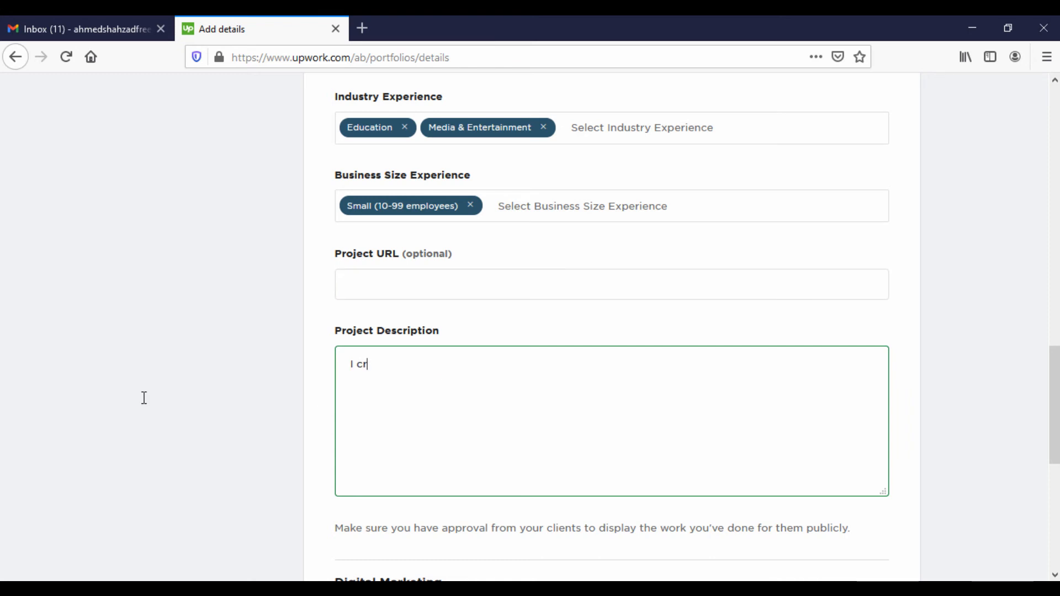
type("eate many advertisement b")
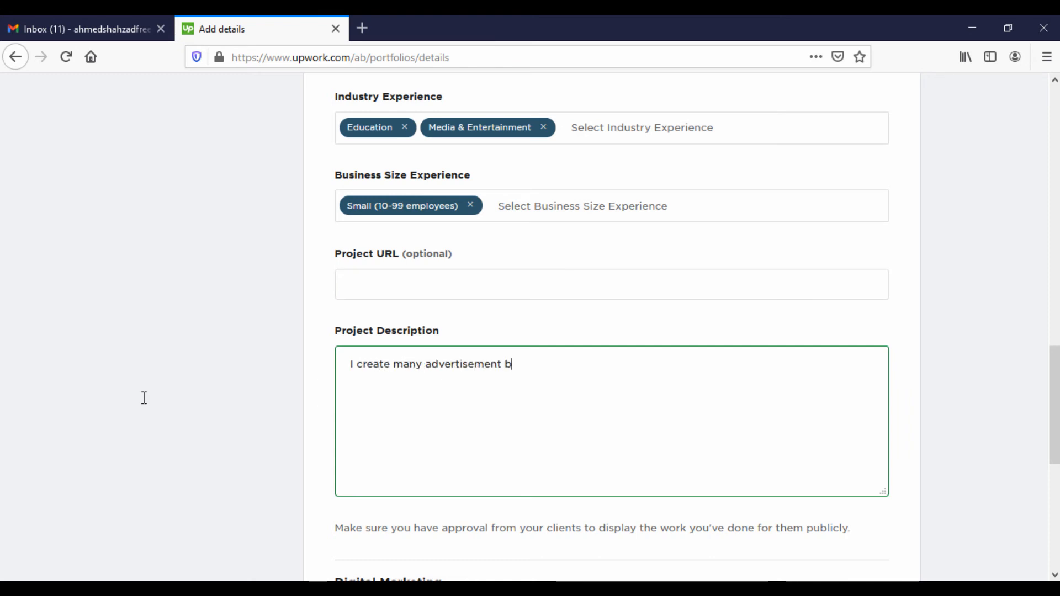
type("anners for facebook and google ads")
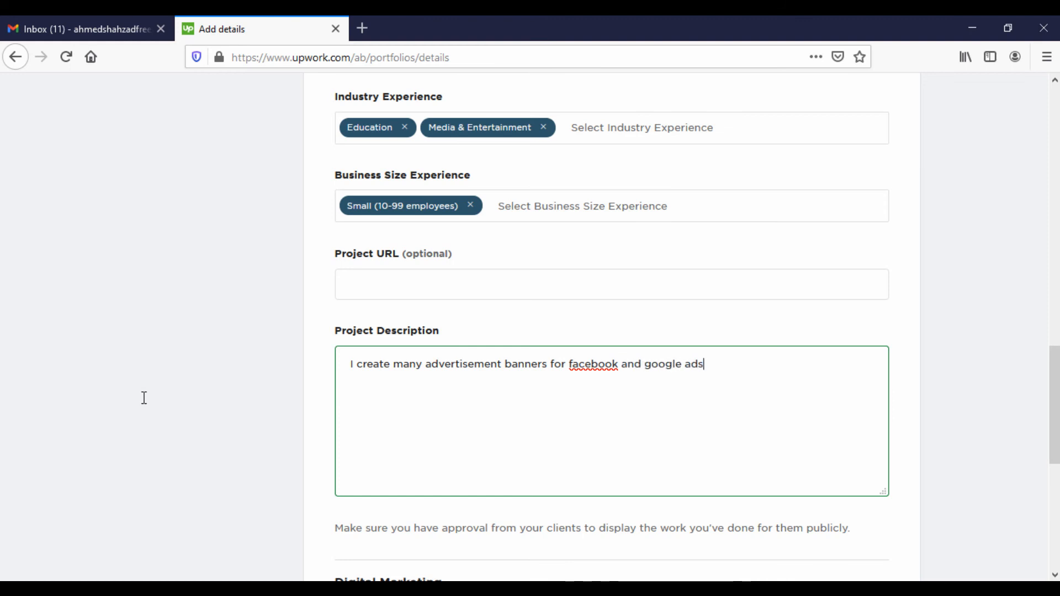
type(". I am professional in ")
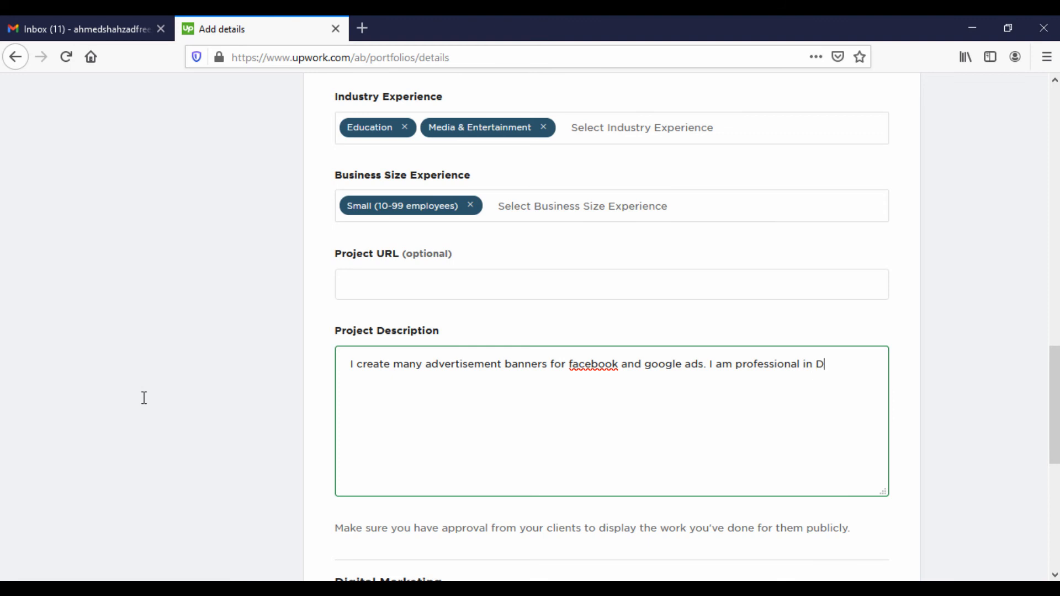
type("Digital Marketing Adve")
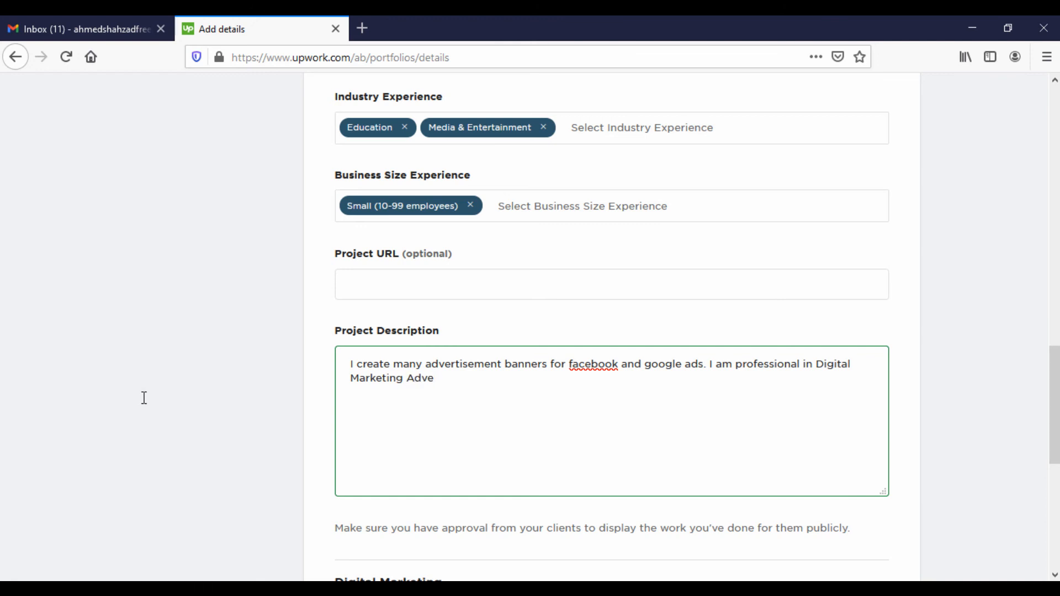
type("rs")
Preview the portfolio project's title, image, skills, description and template, and publish it
scroll(525, 430, "down", 3)
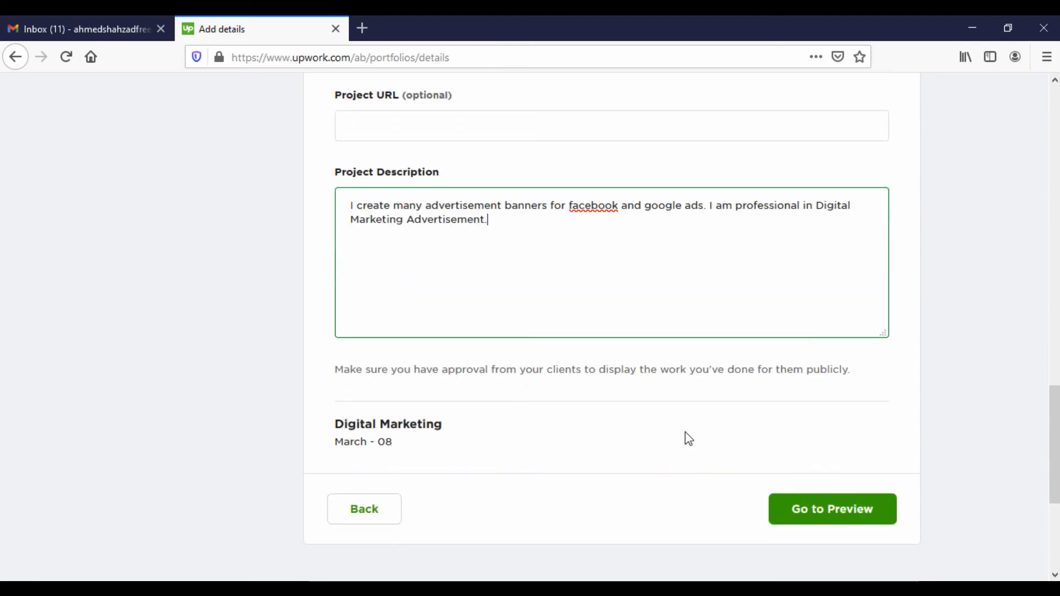
left_click(800, 509)
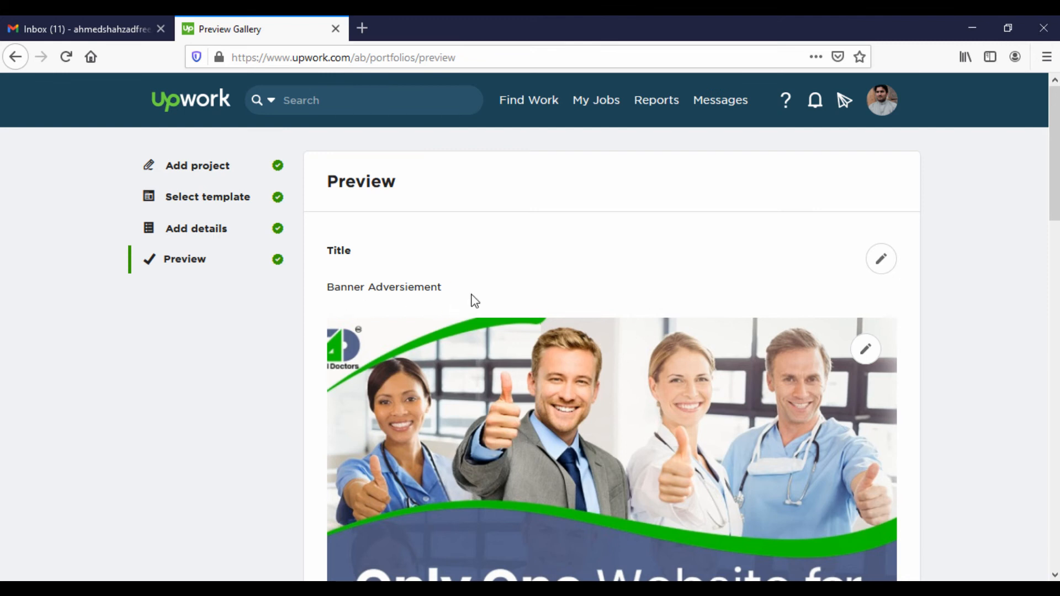
scroll(474, 300, "down", 8)
scroll(420, 298, "up", 7)
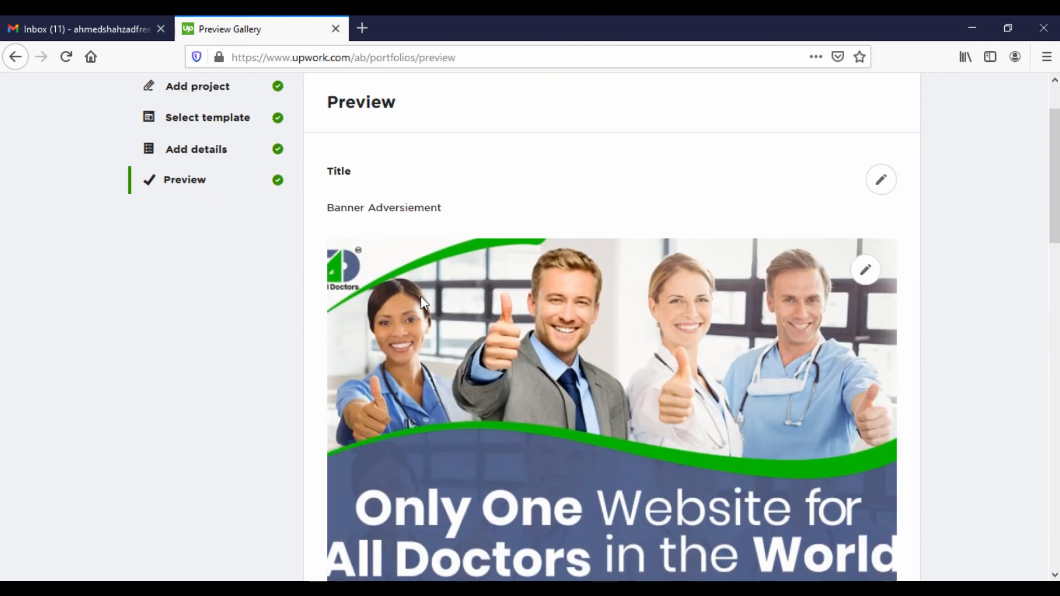
scroll(420, 296, "down", 6)
scroll(420, 296, "down", 3)
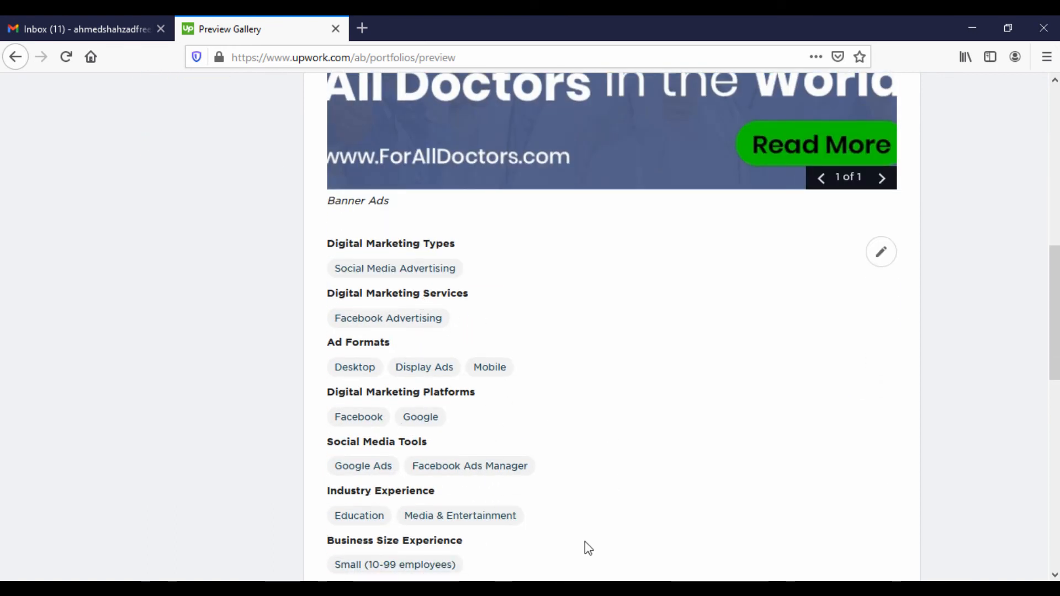
scroll(584, 541, "down", 5)
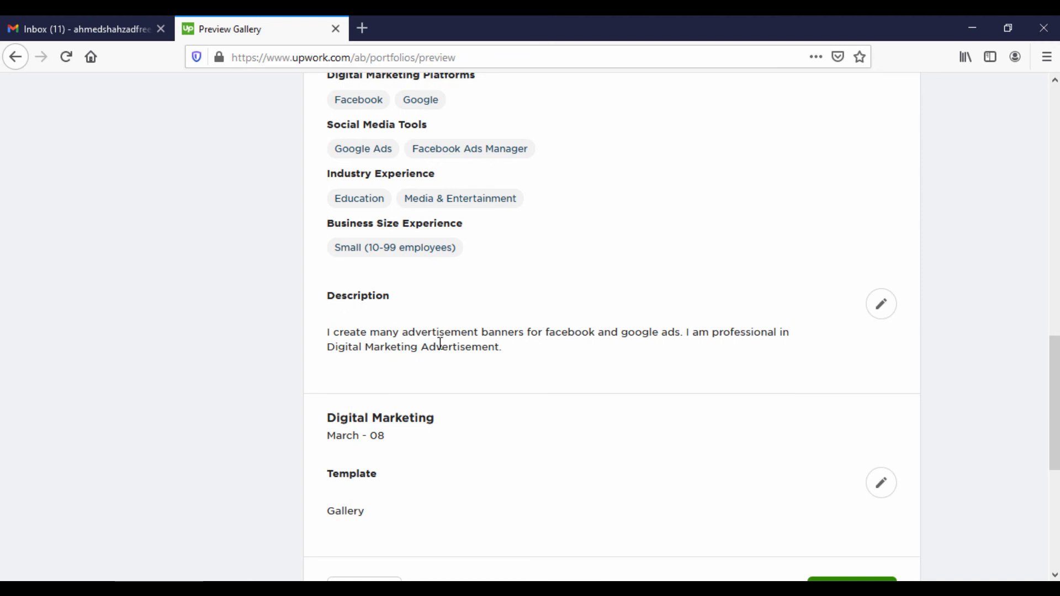
scroll(492, 459, "down", 3)
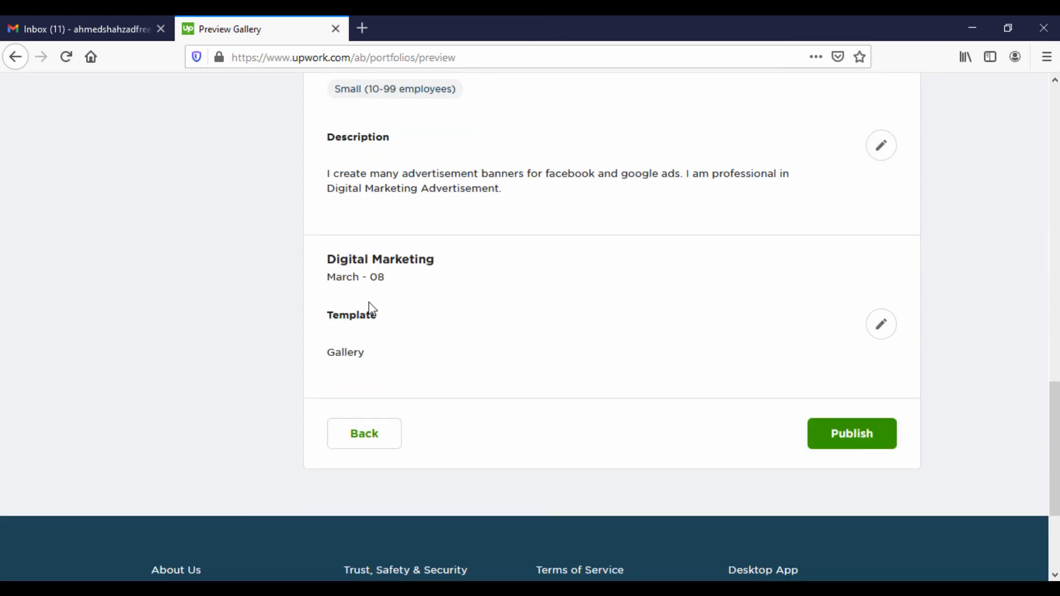
left_click(883, 440)
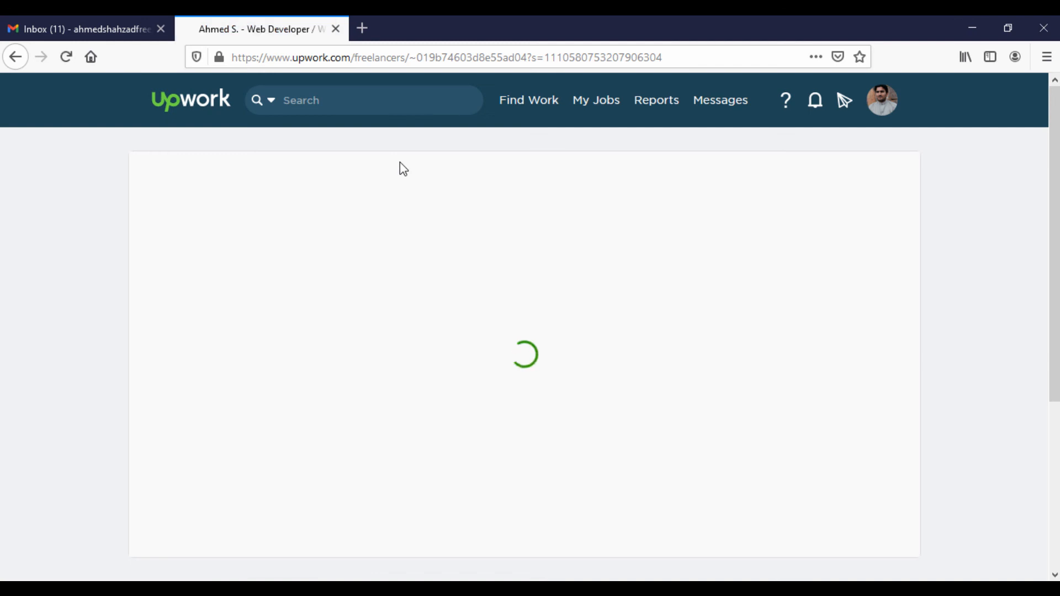
View the published banner project's image, skills and description from the profile's portfolio, and close its details
scroll(643, 397, "down", 4)
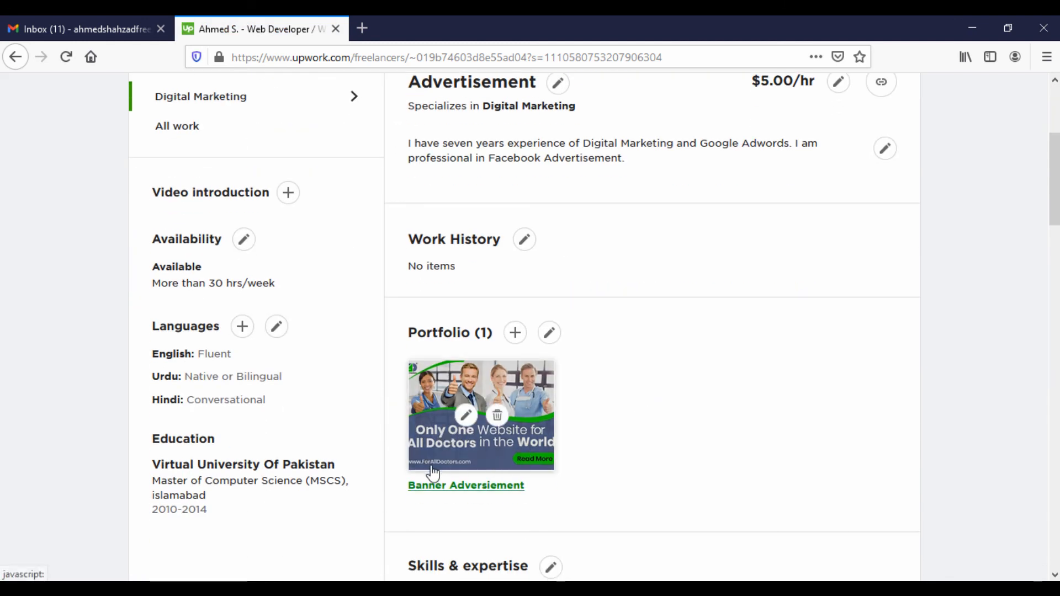
mouse_move(553, 414)
left_click(524, 389)
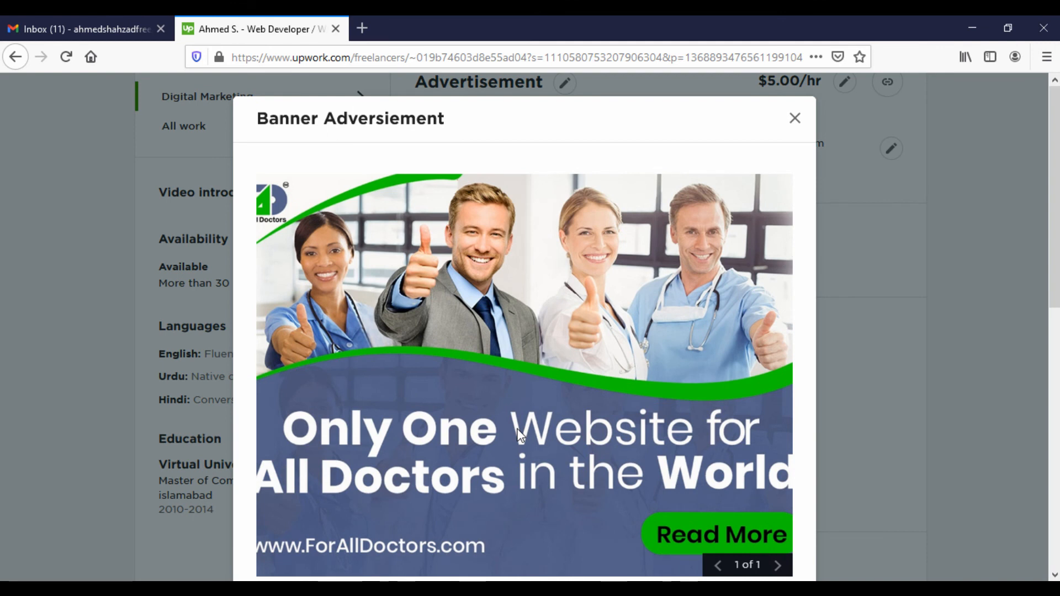
scroll(519, 435, "down", 7)
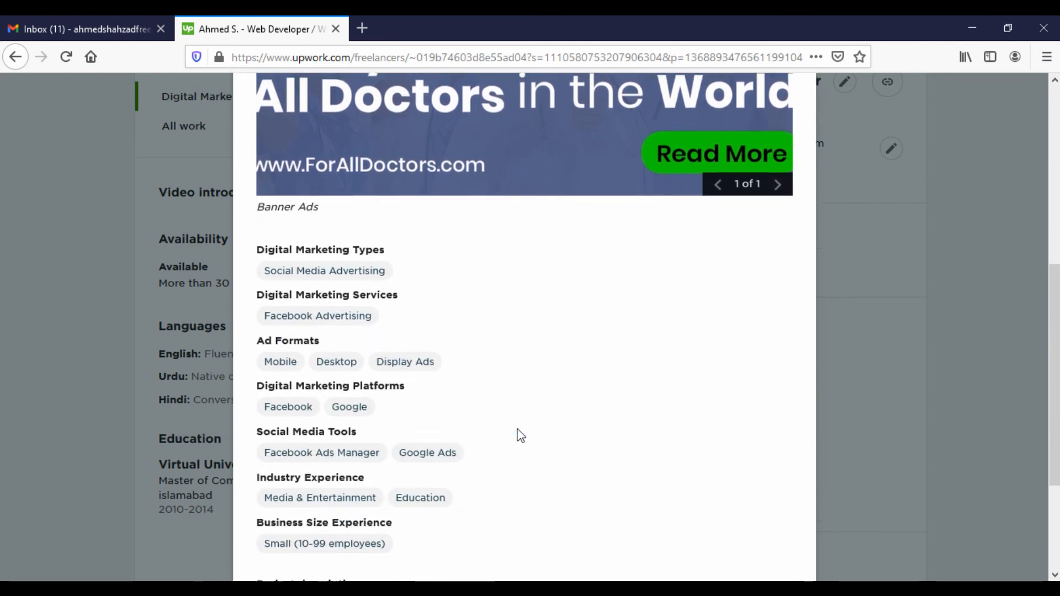
scroll(519, 435, "down", 3)
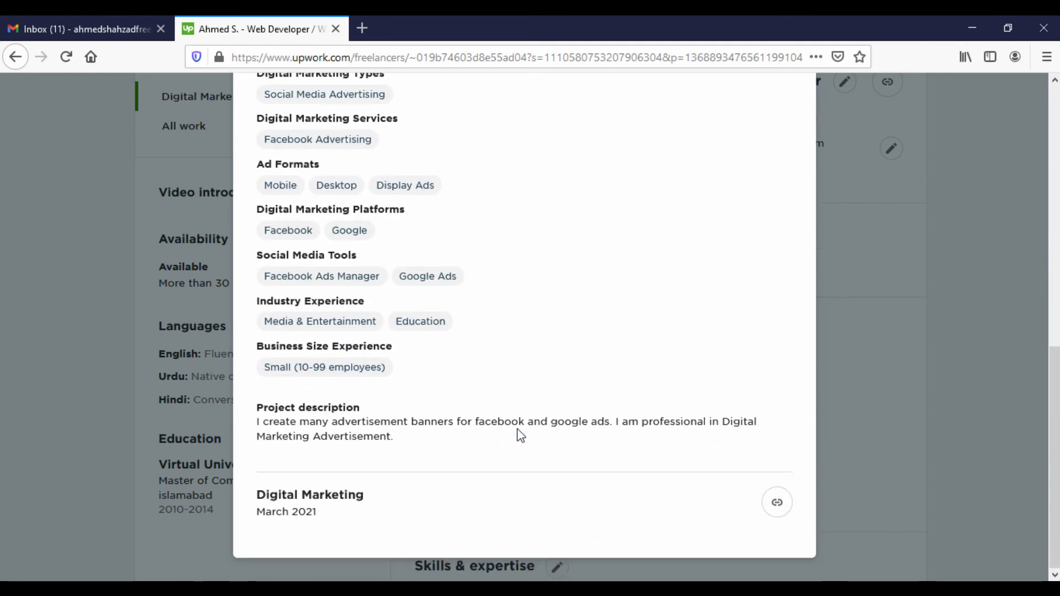
scroll(519, 435, "up", 10)
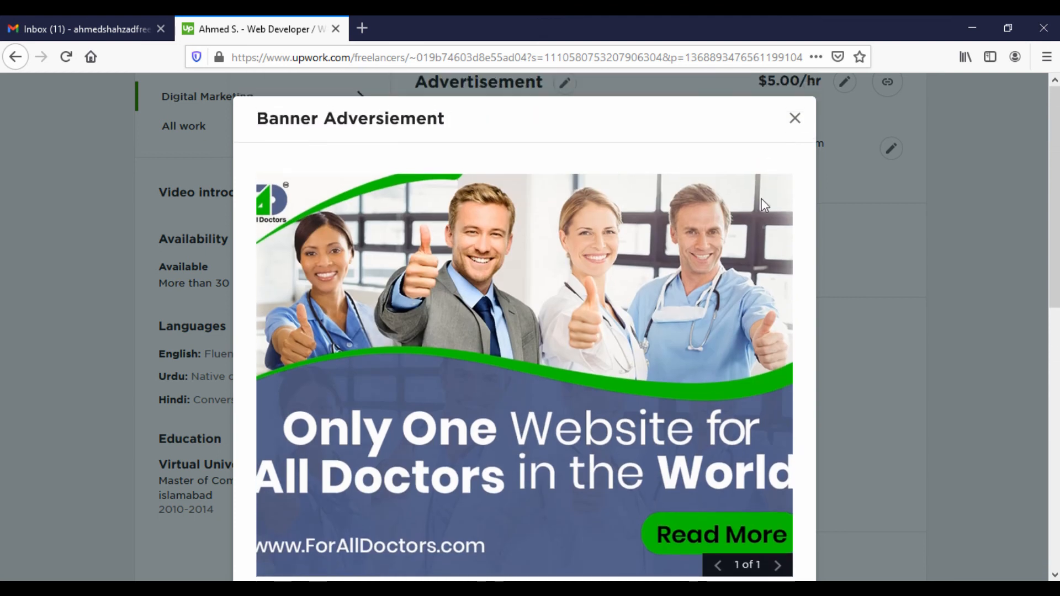
left_click(795, 118)
Start a client testimonial request from the profile's Testimonials section and enter the client's first and last name
mouse_move(467, 480)
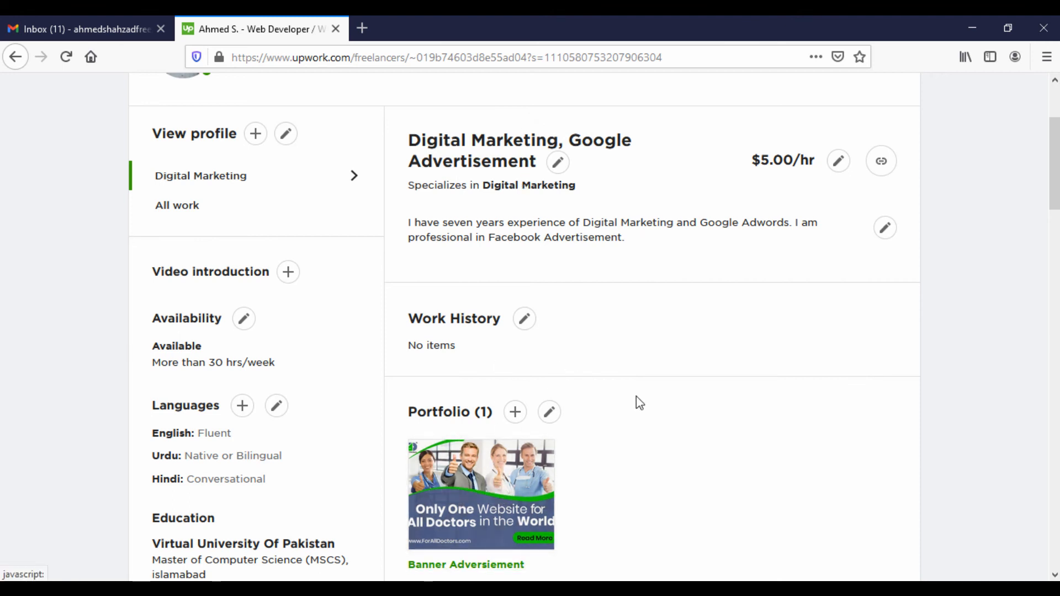
scroll(636, 397, "down", 2)
scroll(635, 396, "down", 5)
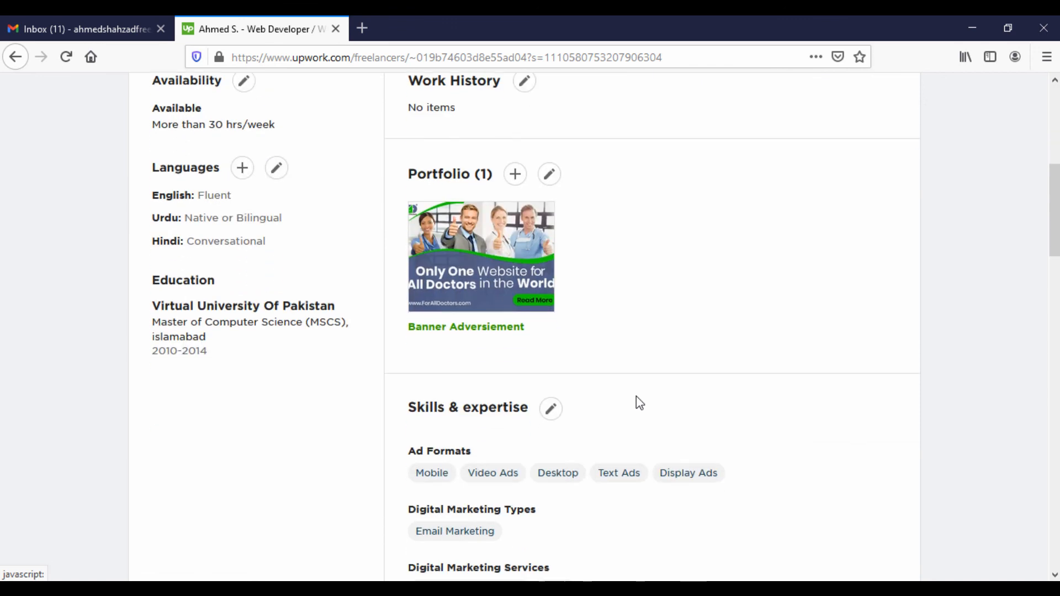
scroll(636, 395, "down", 6)
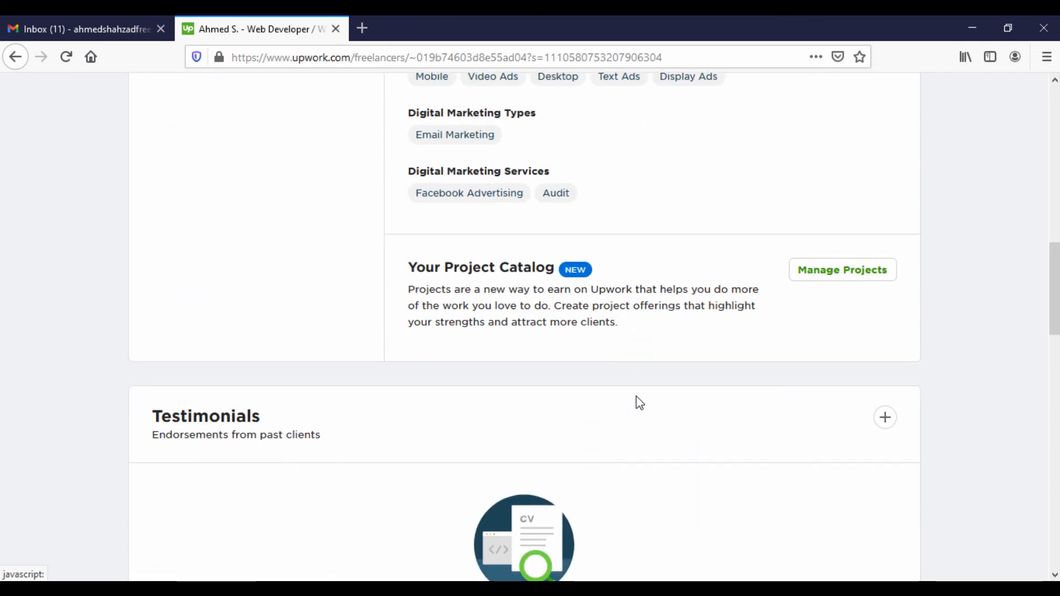
scroll(635, 395, "down", 1)
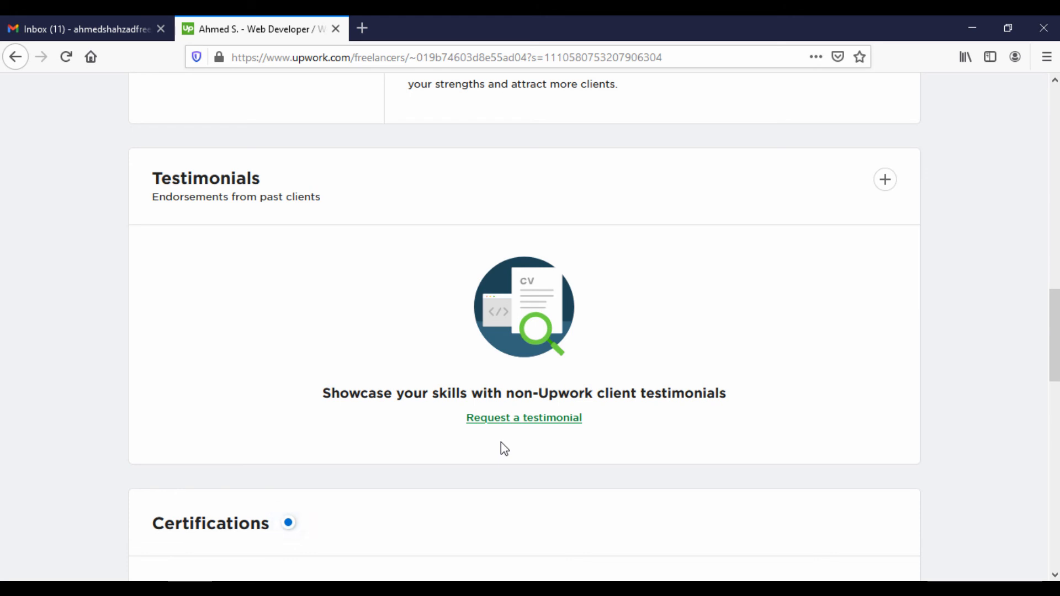
left_click(535, 419)
left_click(316, 244)
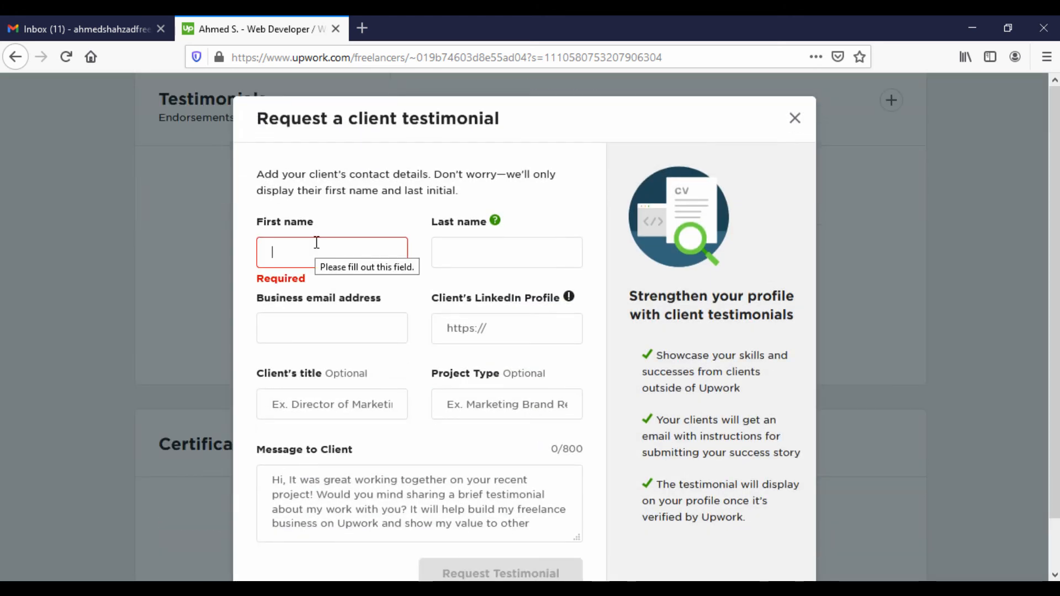
type("Saqib")
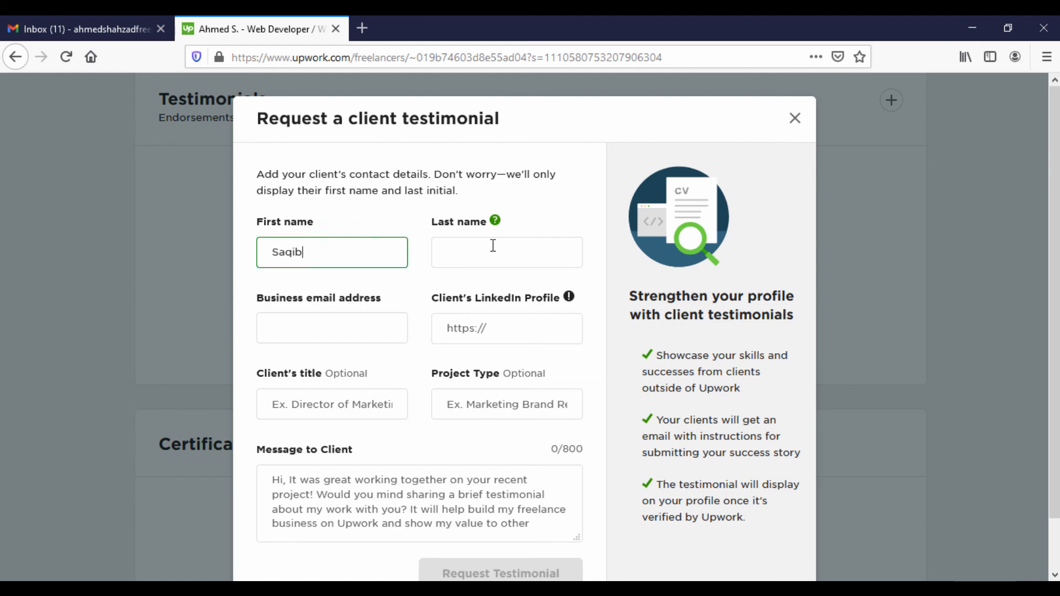
left_click(536, 246)
type("Manz")
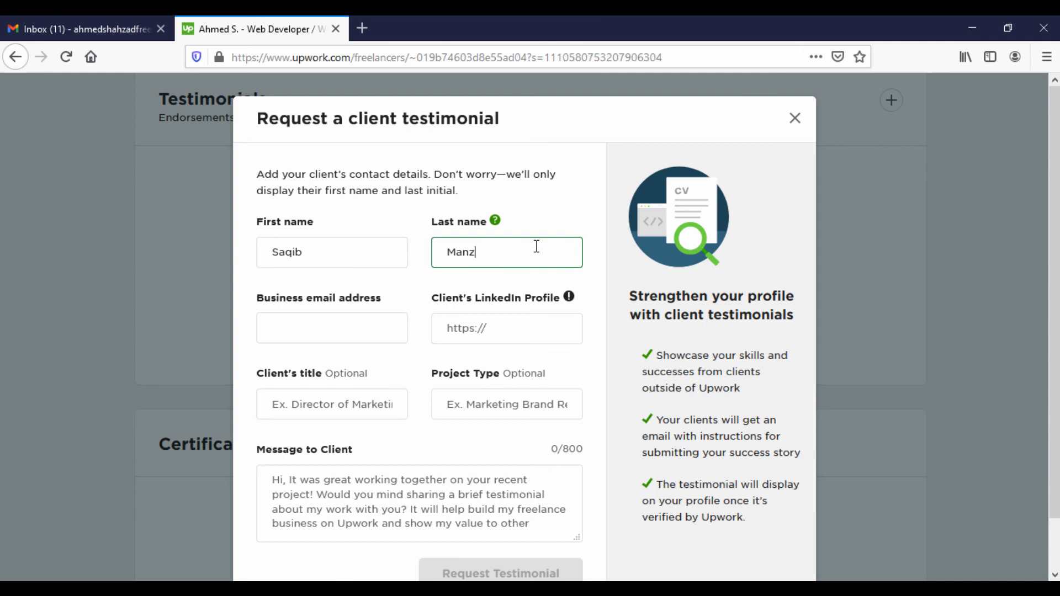
Fill in the client's business email address and LinkedIn profile link in the testimonial request
left_click(337, 333)
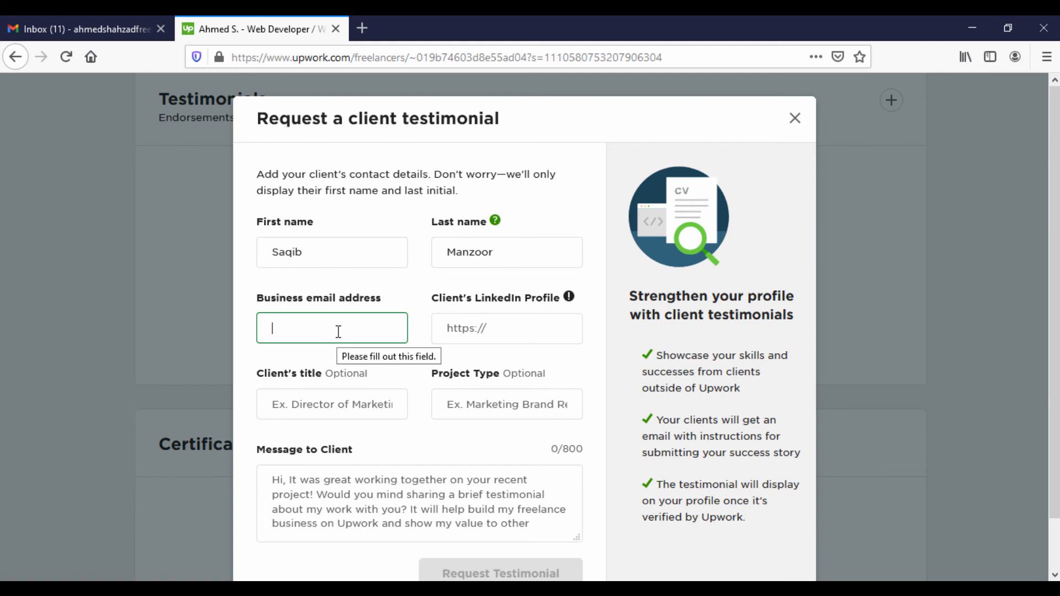
key("ctrl+v")
key("Tab")
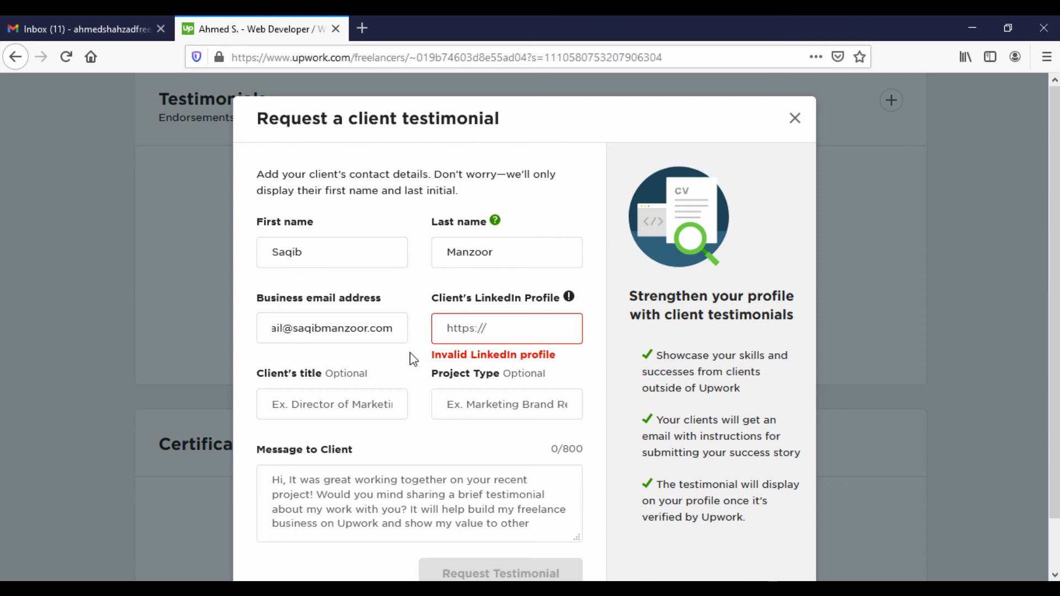
key("ctrl+v")
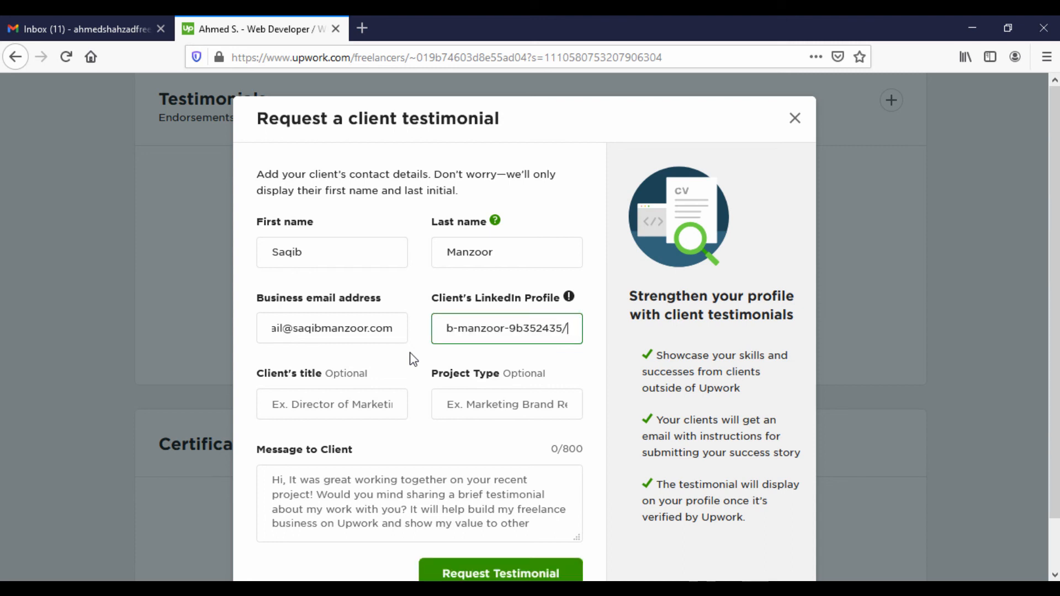
Review the client's contact details and send the testimonial request, leaving the optional title, project type and message empty
left_click(355, 267)
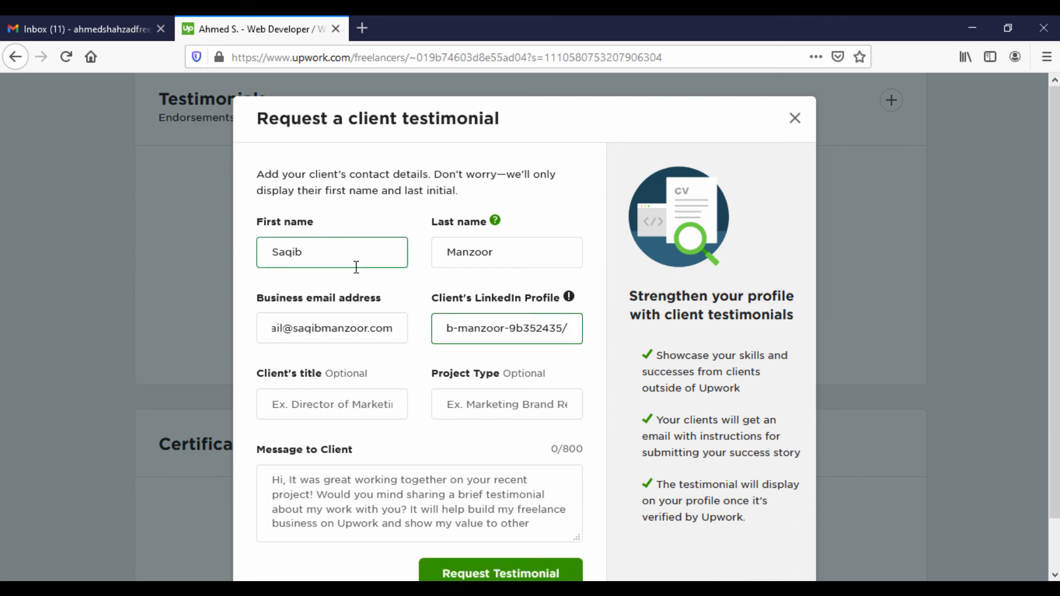
left_click(500, 253)
left_click(354, 322)
left_click(501, 325)
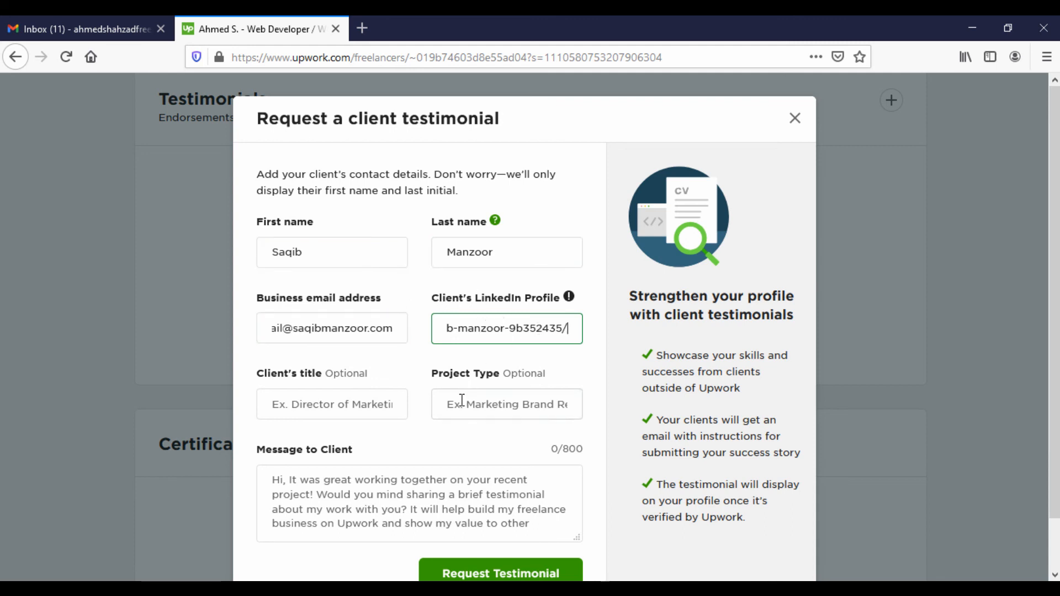
scroll(462, 399, "down", 1)
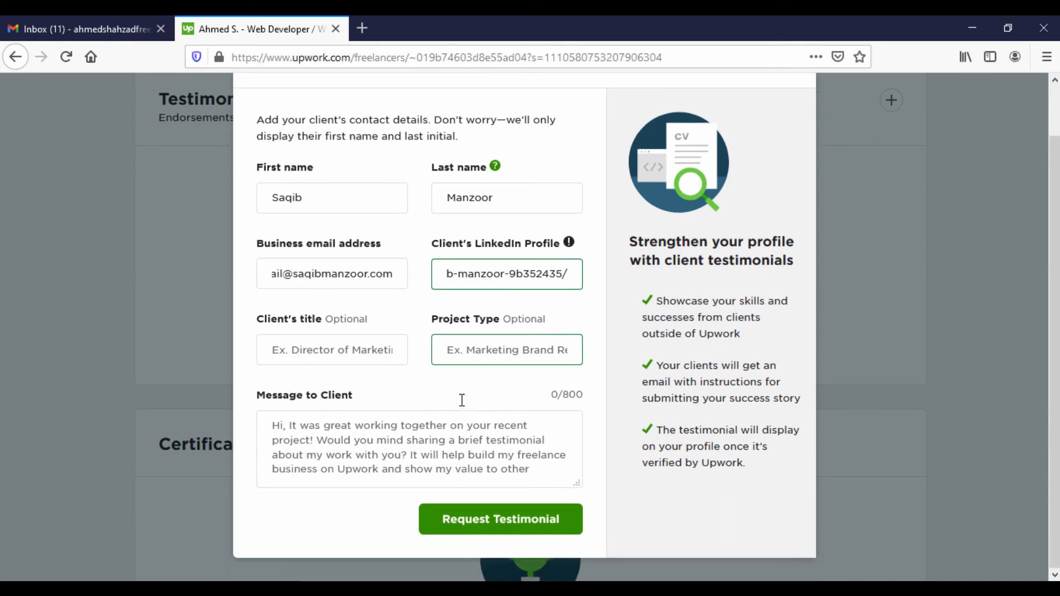
left_click(499, 522)
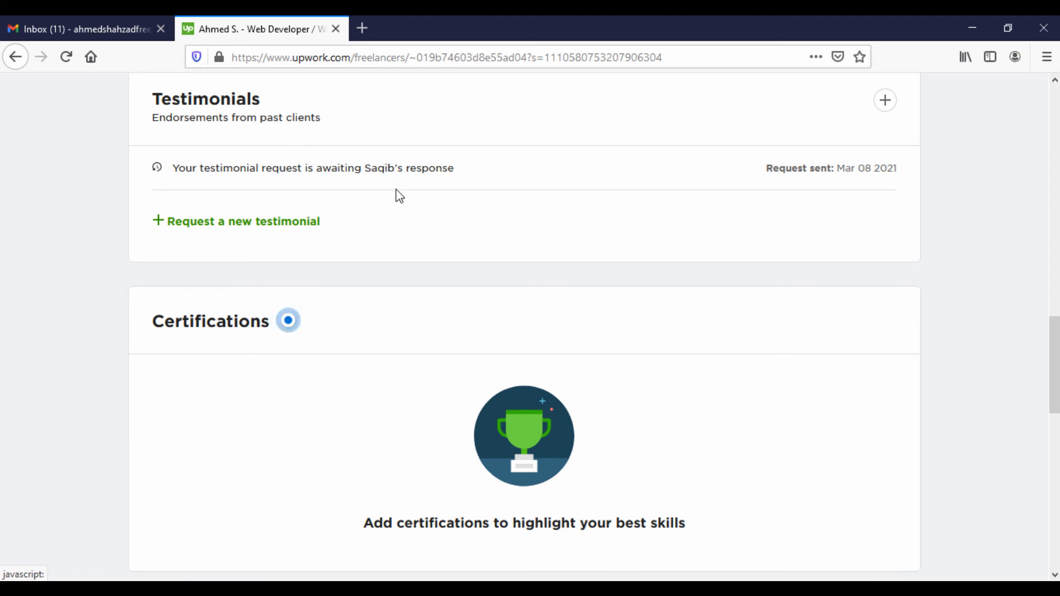
scroll(409, 230, "down", 3)
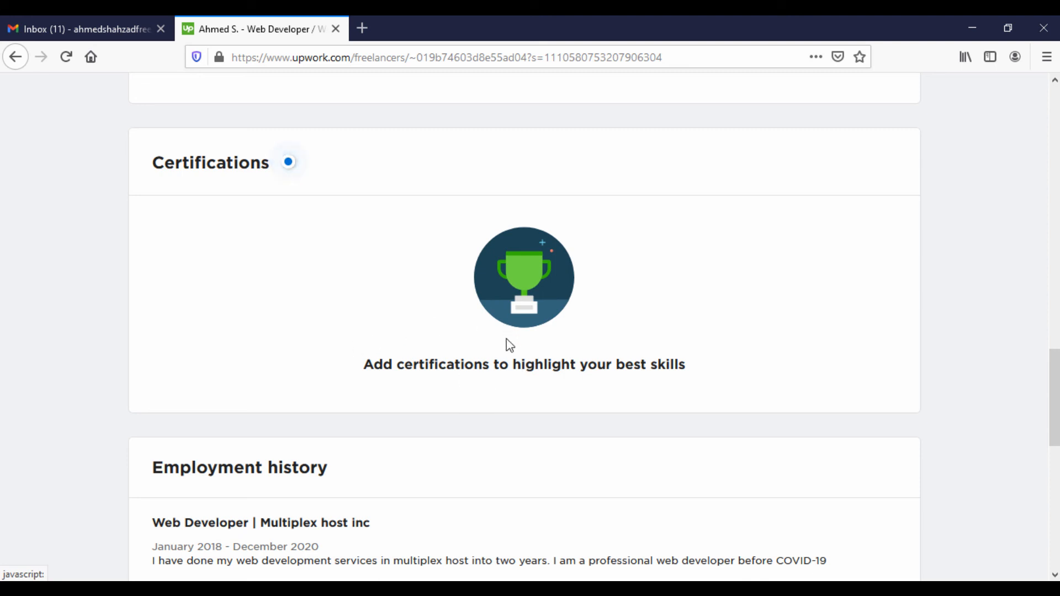
scroll(441, 358, "up", 3)
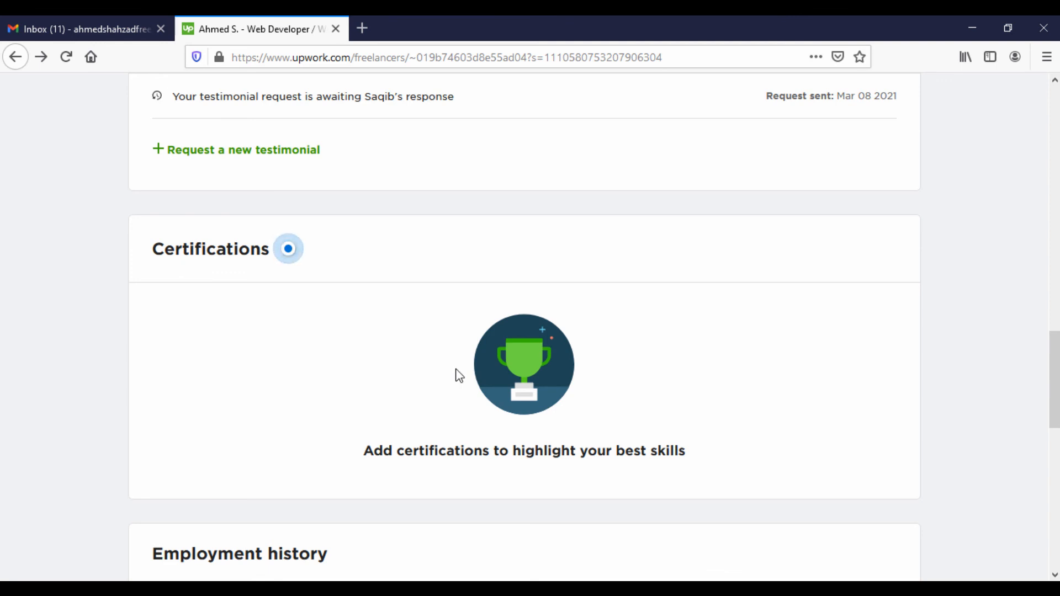
scroll(459, 375, "up", 11)
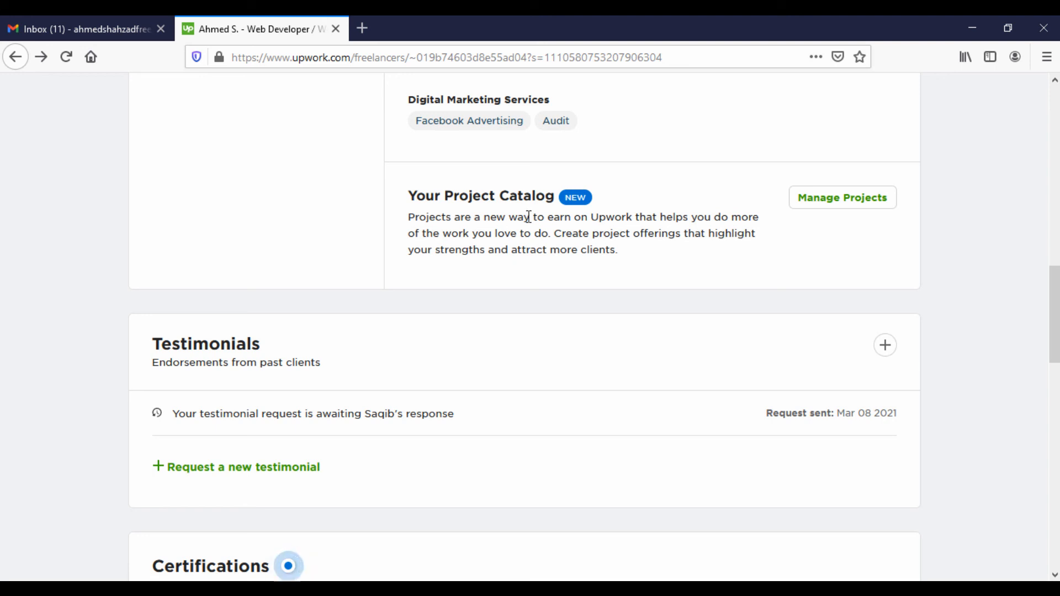
scroll(528, 216, "down", 3)
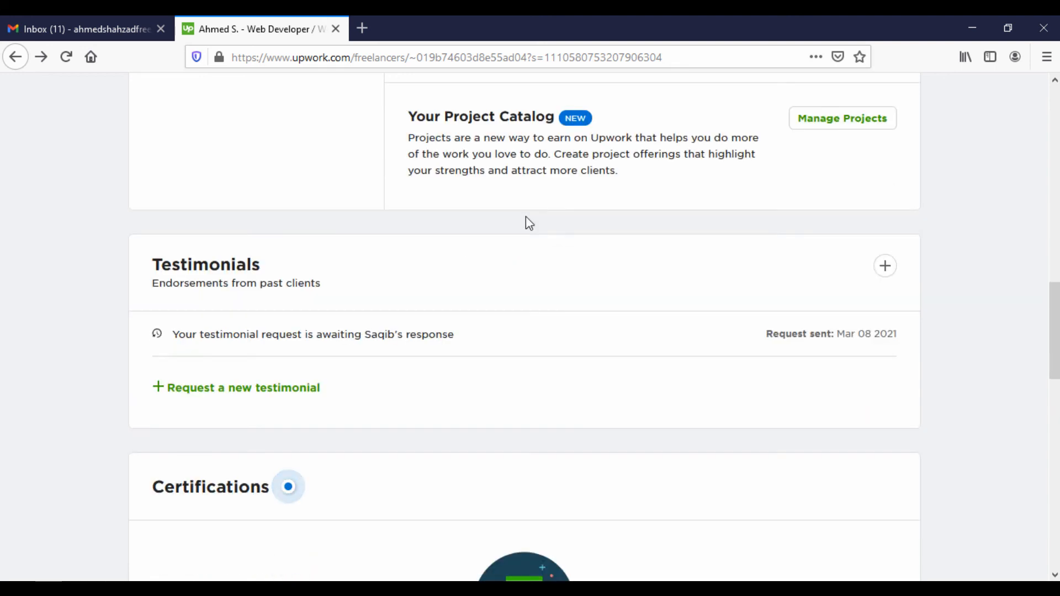